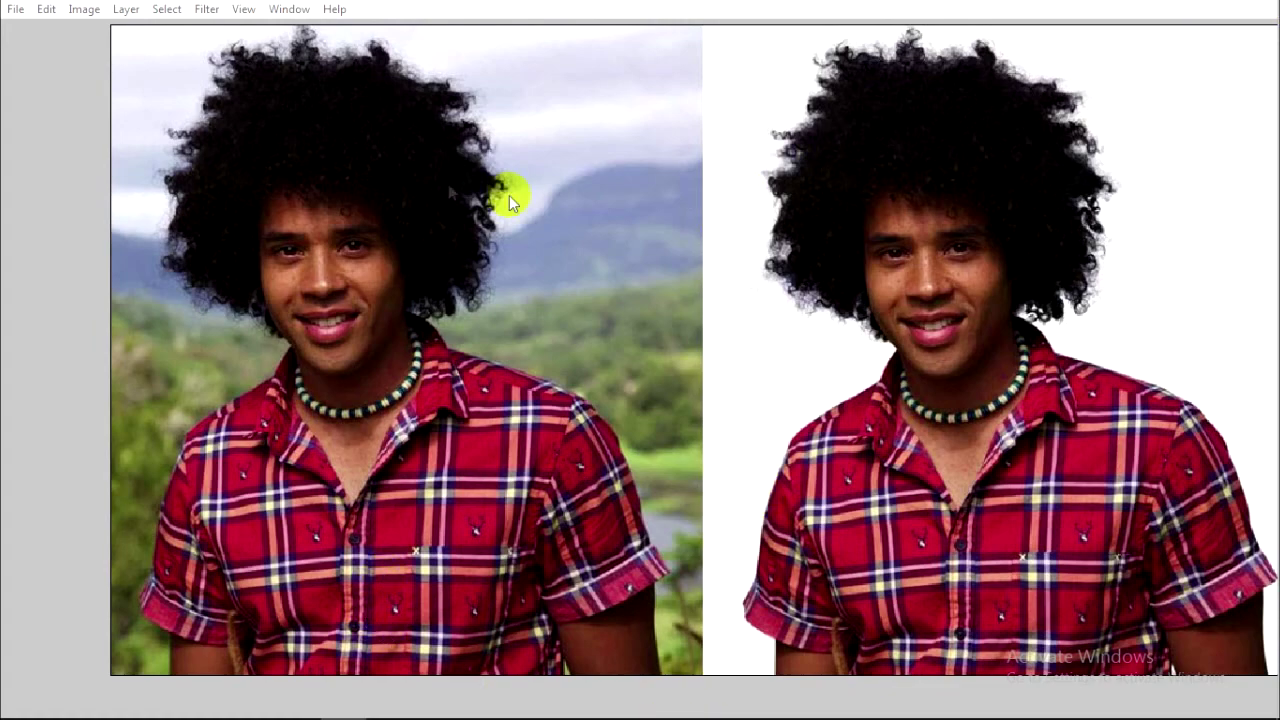
Restore the hidden toolbox and panels, fit the comparison image, and zoom into the man's hair
key("Tab")
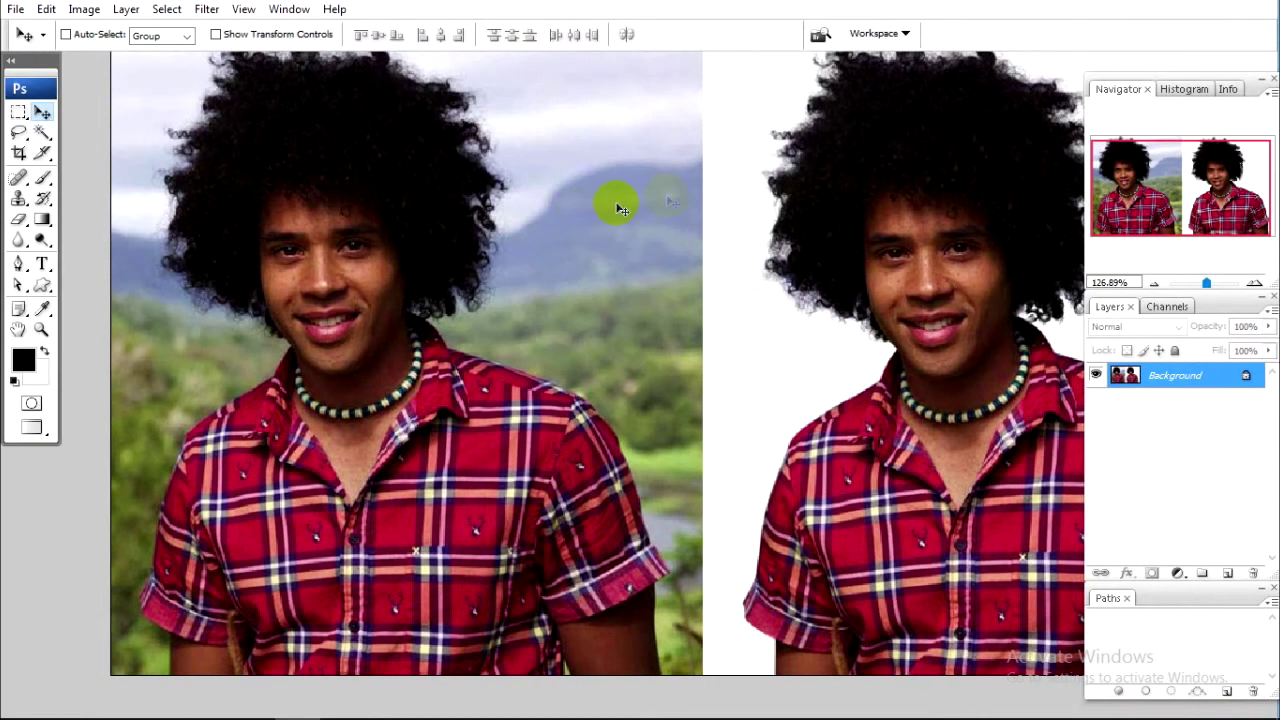
key("ctrl+0")
scroll(706, 210, "up", 1)
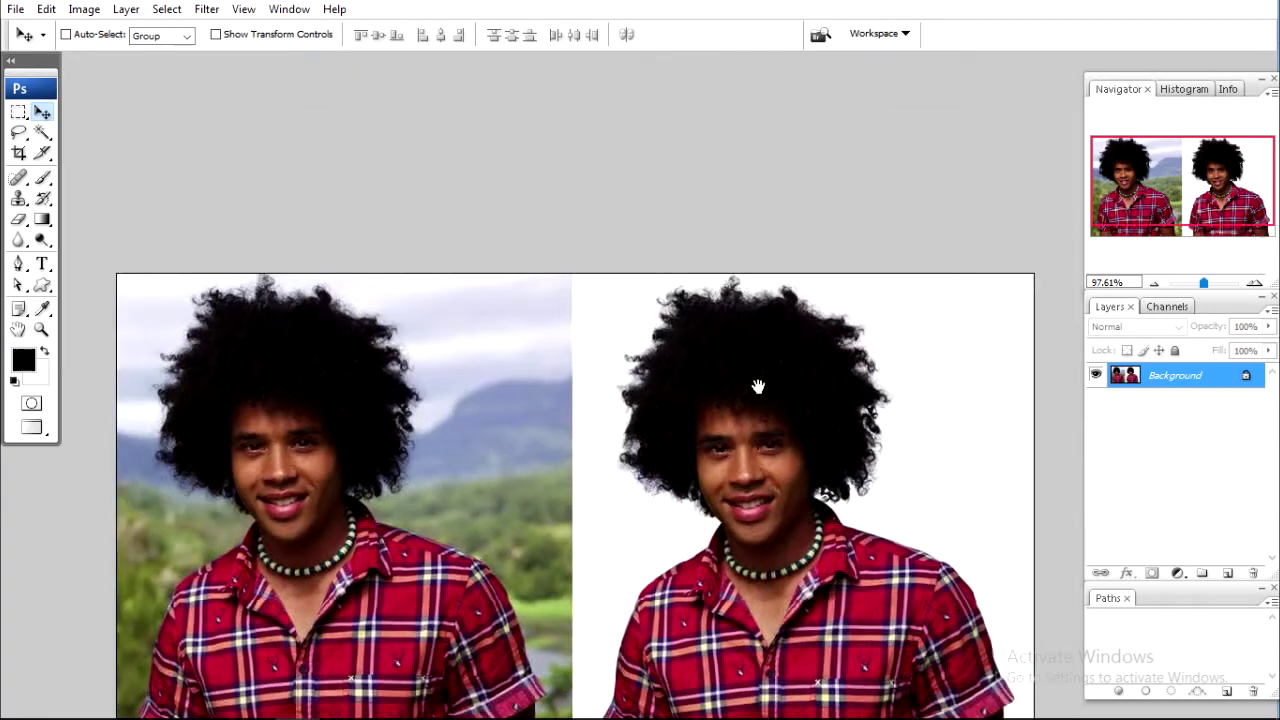
scroll(760, 386, "up", 4)
left_click_drag(390, 225, 680, 229)
scroll(580, 257, "up", 3)
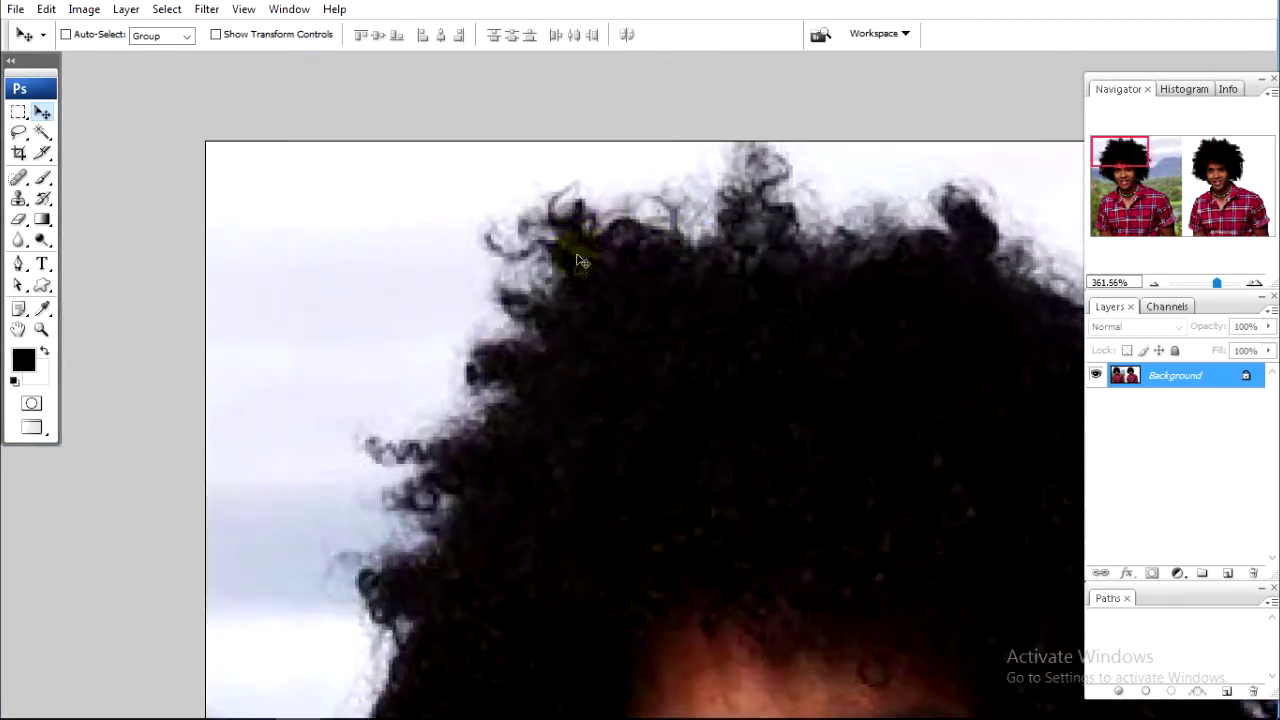
scroll(460, 389, "up", 1)
scroll(460, 389, "down", 2)
scroll(751, 323, "up", 1)
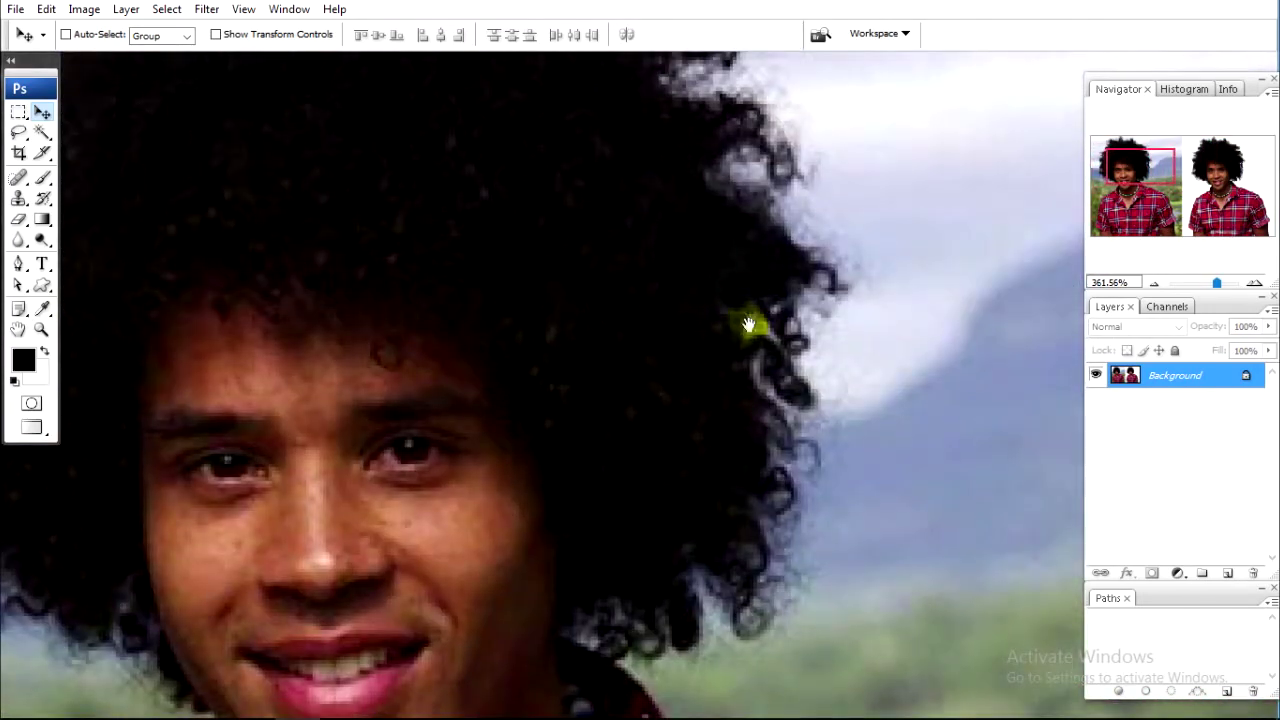
Pan and zoom across the face, sky and right-hand masked cutout to inspect its hair edges
left_click_drag(751, 323, 543, 323)
scroll(545, 323, "down", 1)
scroll(545, 323, "down", 5)
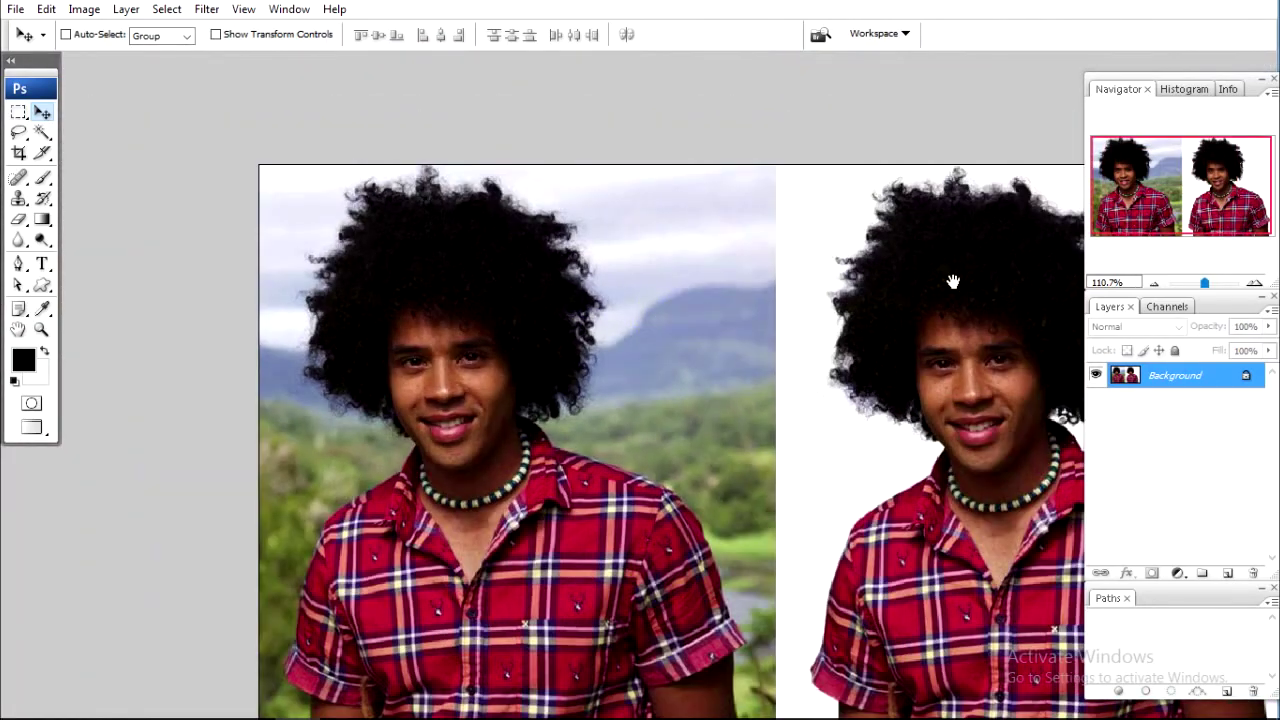
left_click_drag(952, 277, 563, 286)
scroll(655, 285, "up", 1)
scroll(655, 285, "up", 1)
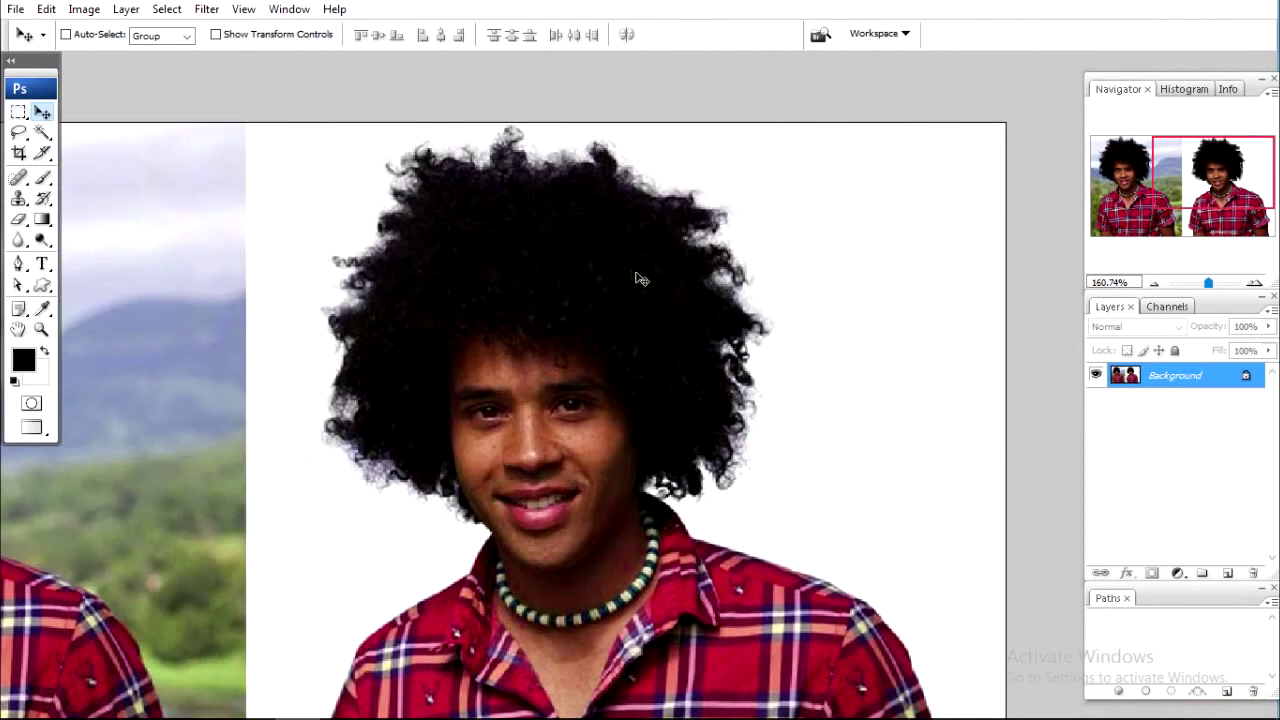
scroll(641, 279, "up", 1)
left_click_drag(314, 209, 615, 246)
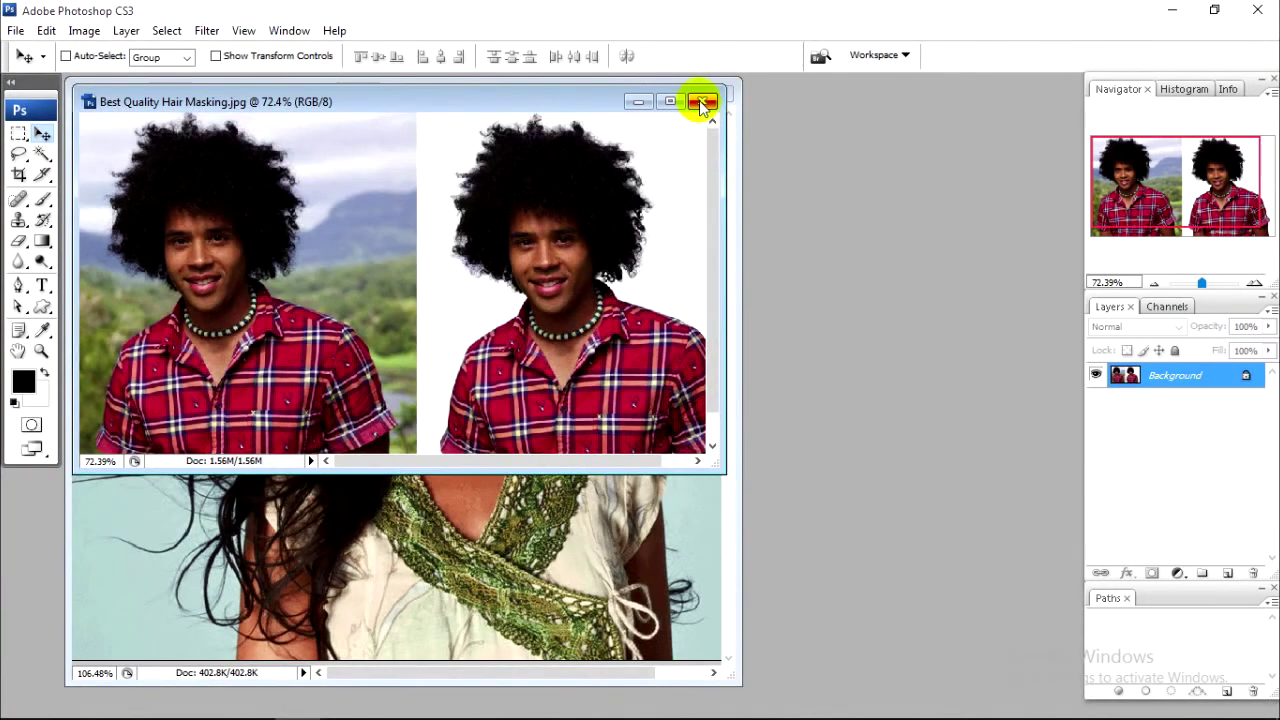
Close Best Quality Hair Masking.jpg, maximize image-masking-service.gif, and zoom to frame the woman's photo
left_click(703, 103)
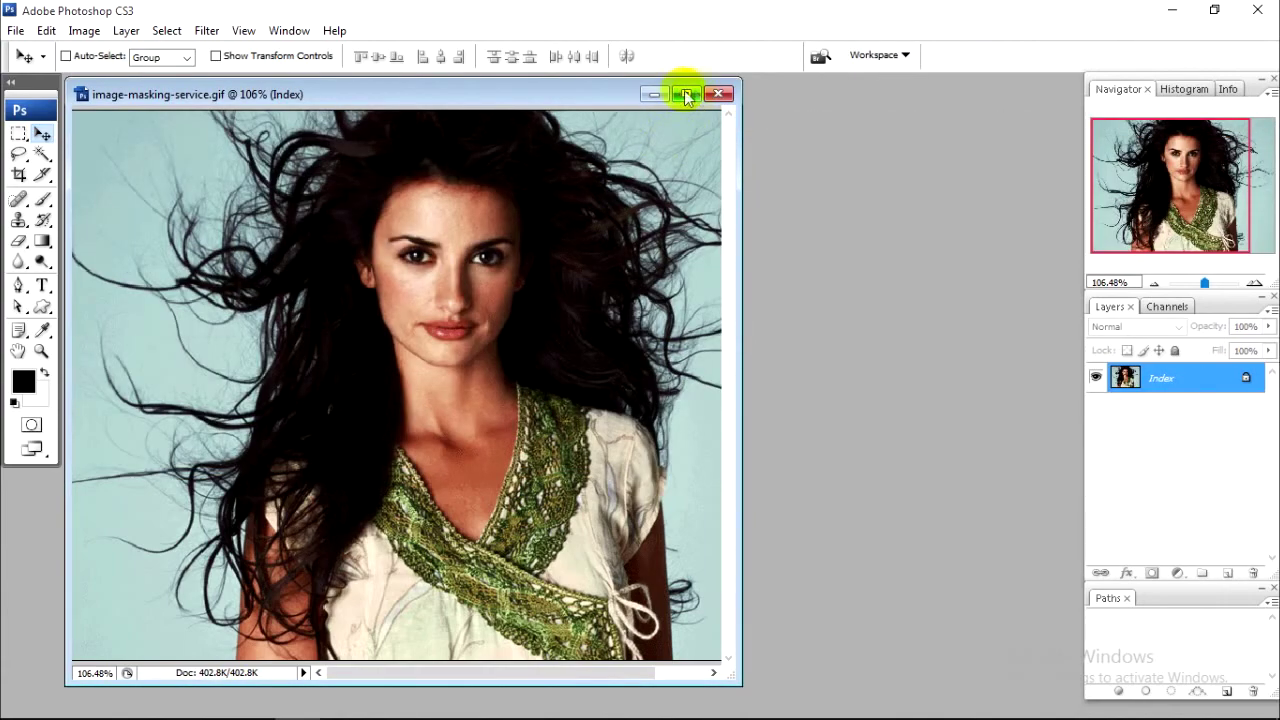
left_click(687, 94)
left_click(651, 277, "ctrl")
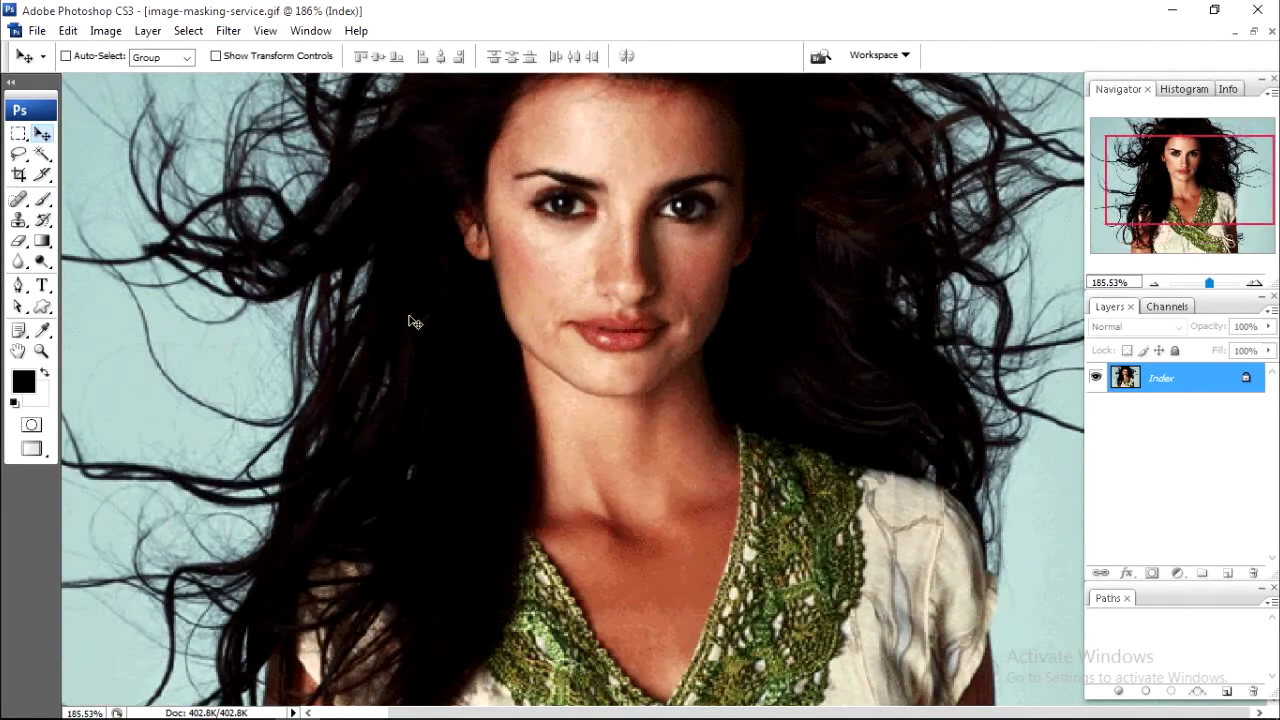
left_click(409, 321, "alt")
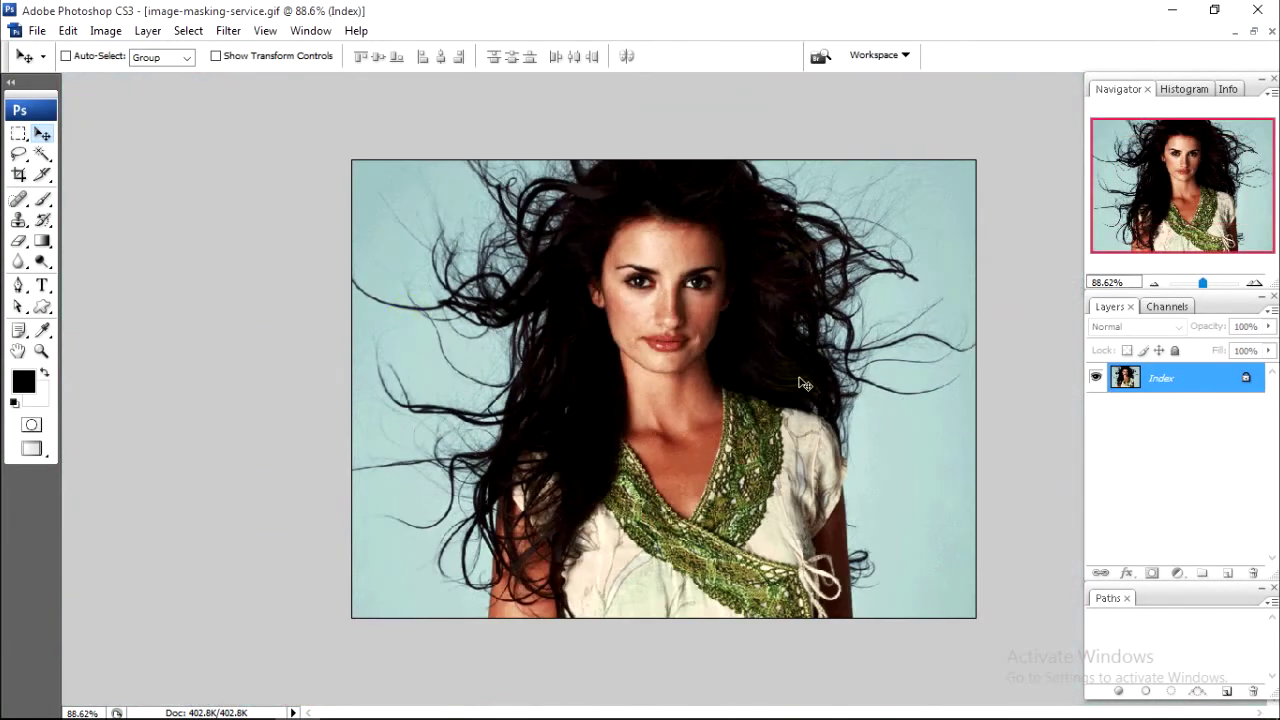
left_click(799, 379, "ctrl")
left_click(760, 350, "alt")
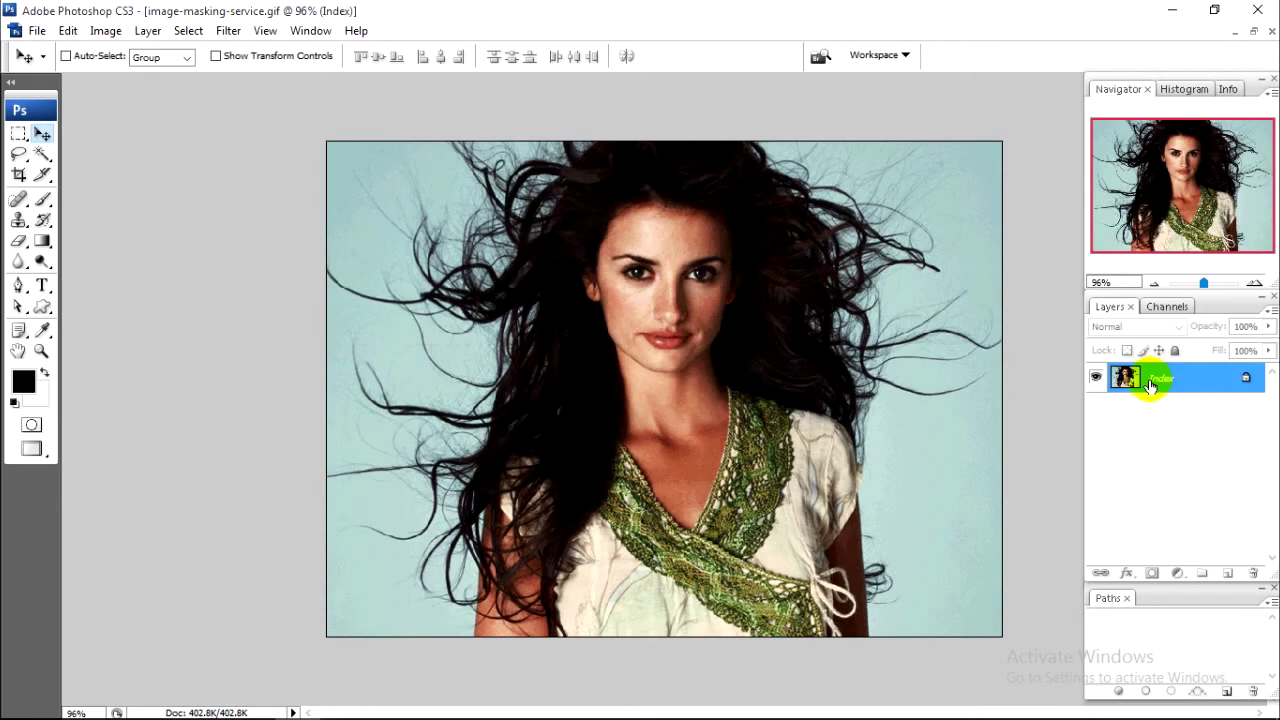
key("ctrl+plus")
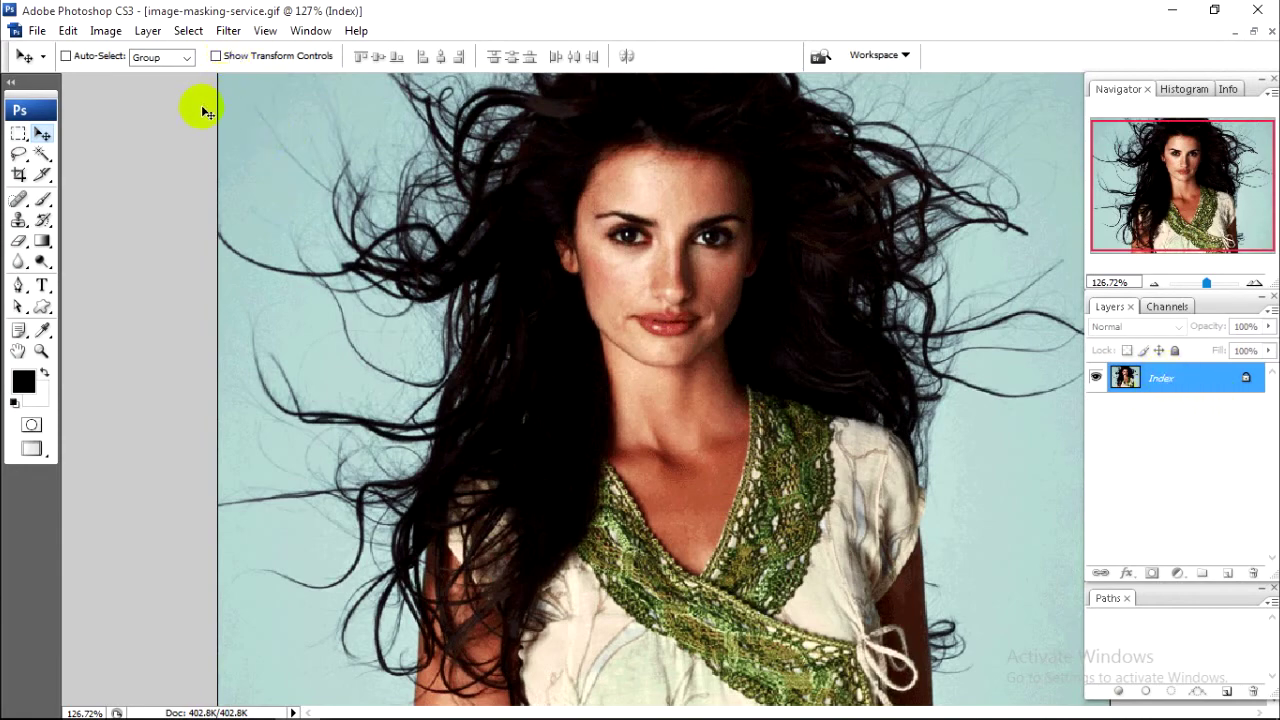
Convert the photo from Indexed to RGB Color and duplicate its layer twice
left_click(107, 31)
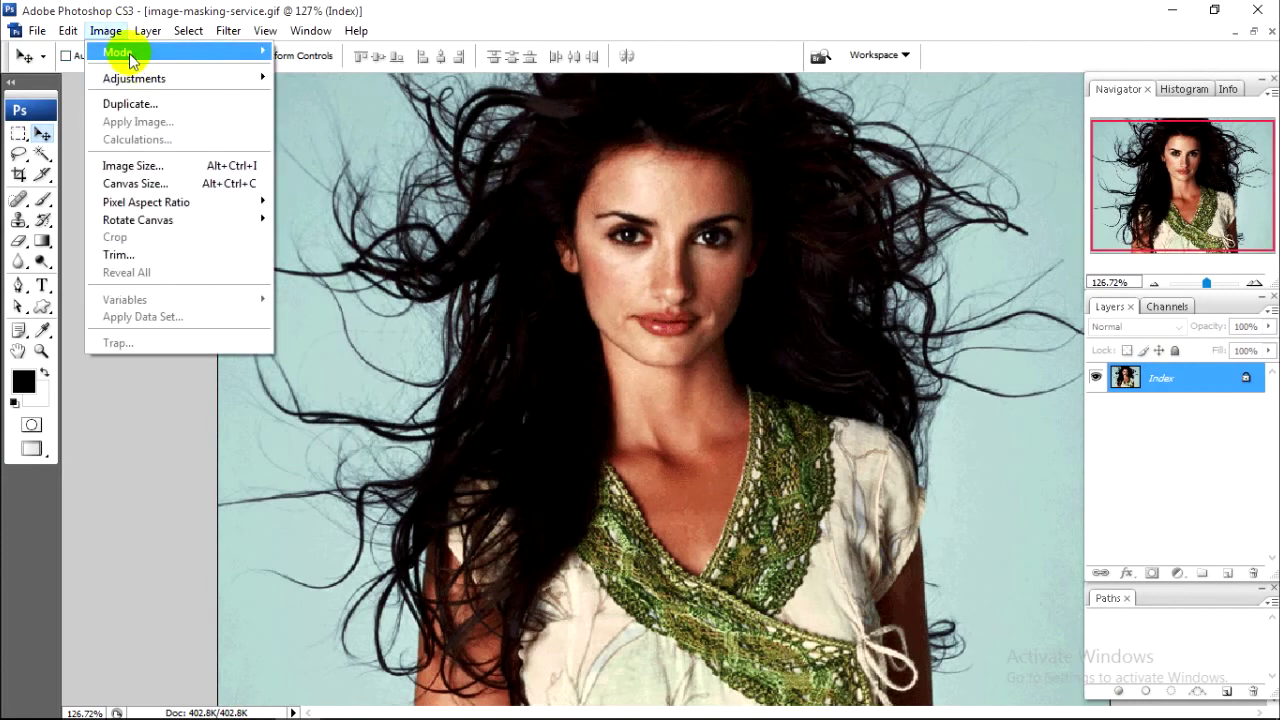
mouse_move(117, 51)
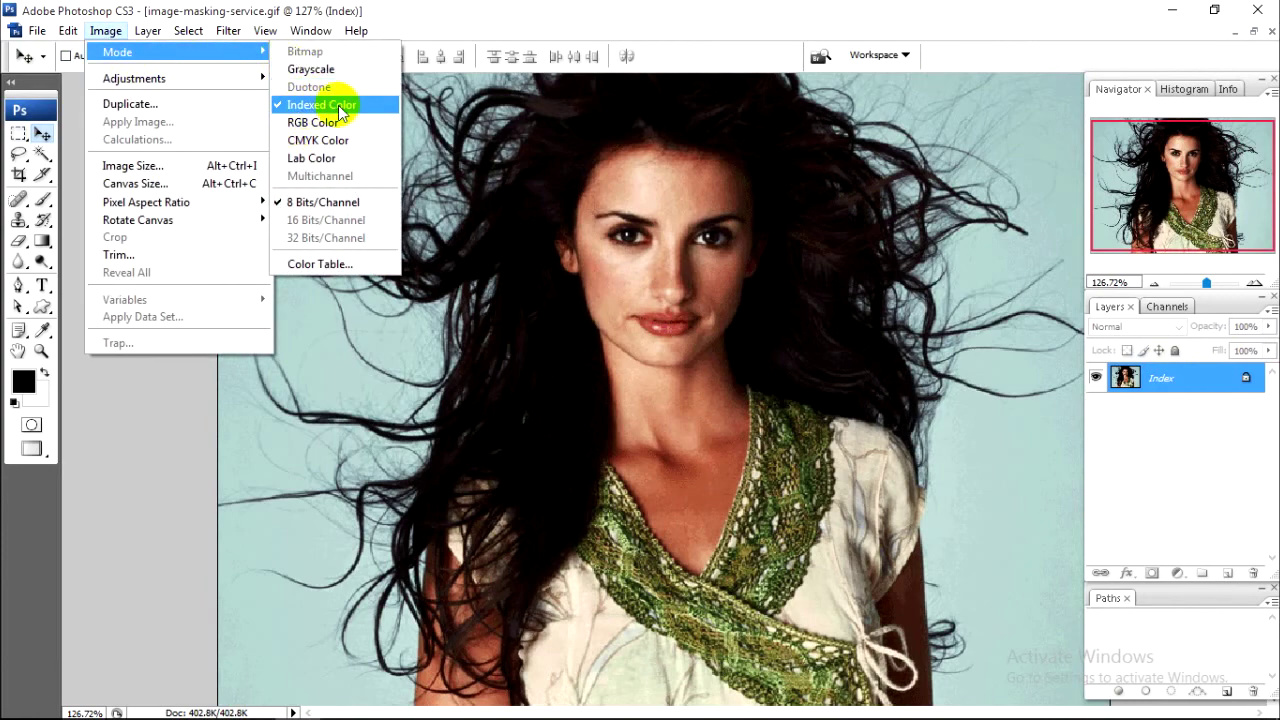
left_click(310, 122)
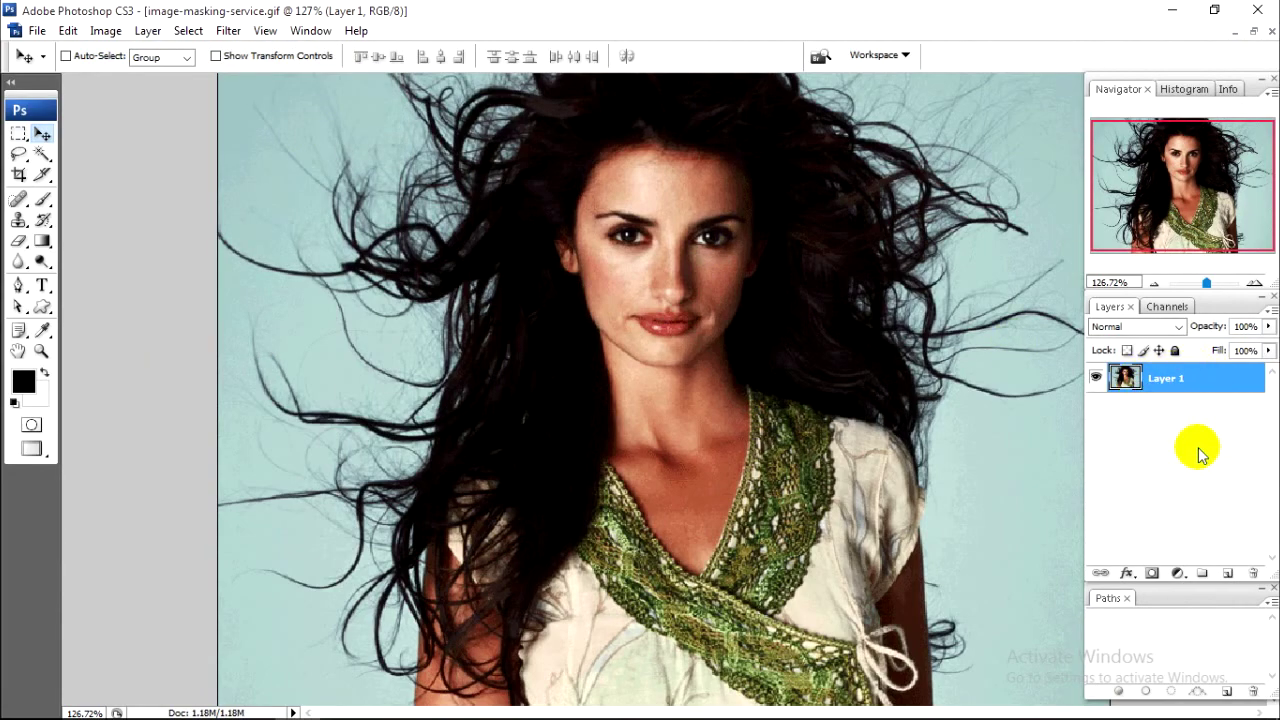
key("ctrl+j")
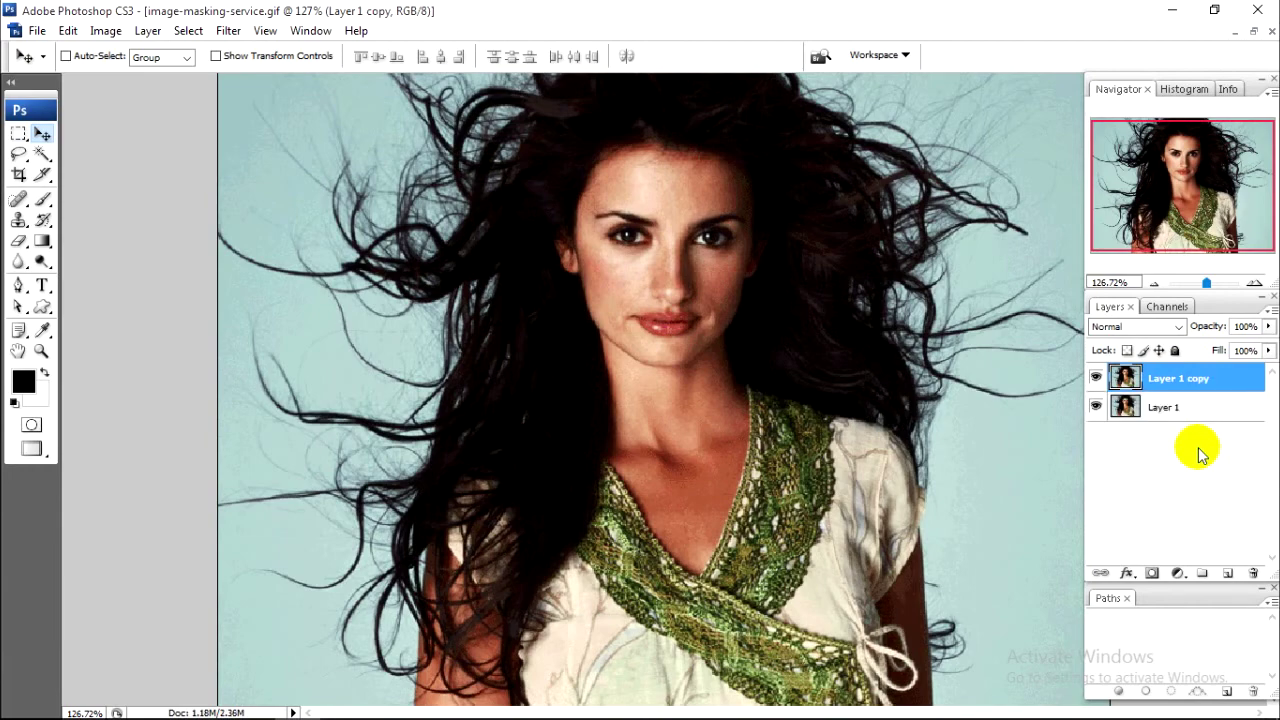
key("ctrl+j")
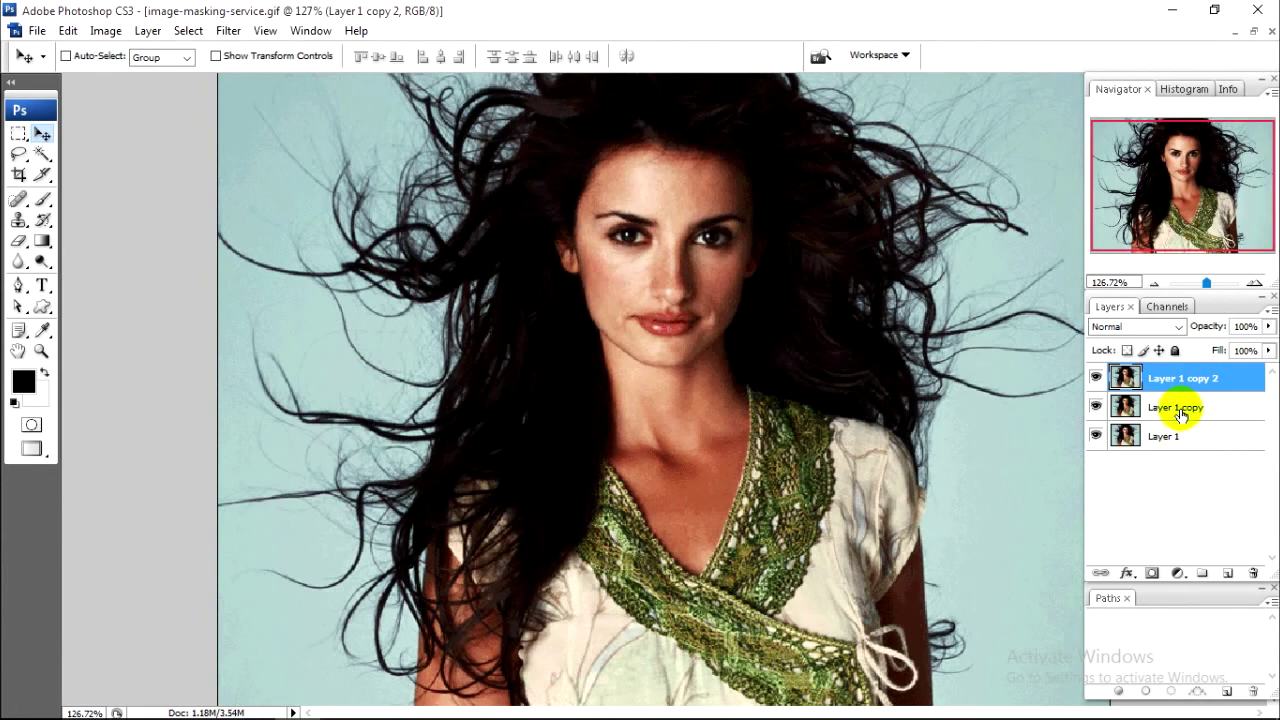
Fill Layer 1 copy with white, then make Layer 1 copy 2 the active layer
left_click(1178, 410)
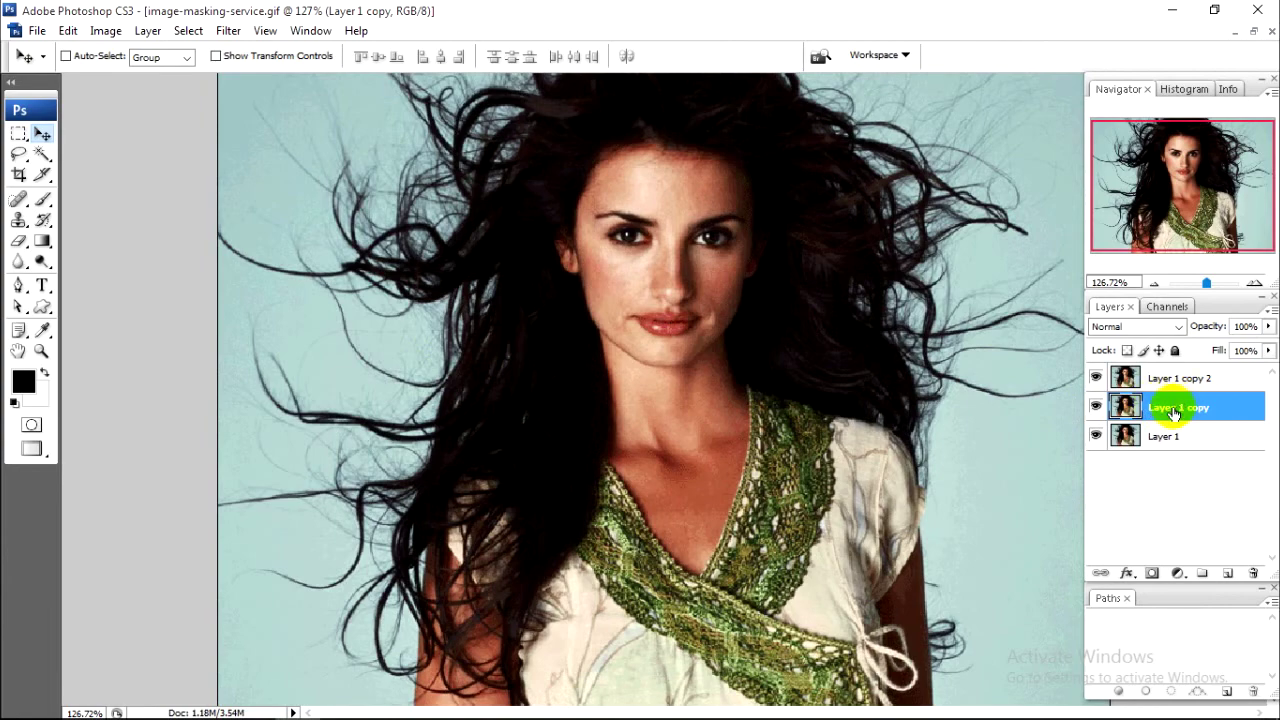
key("ctrl+BackSpace")
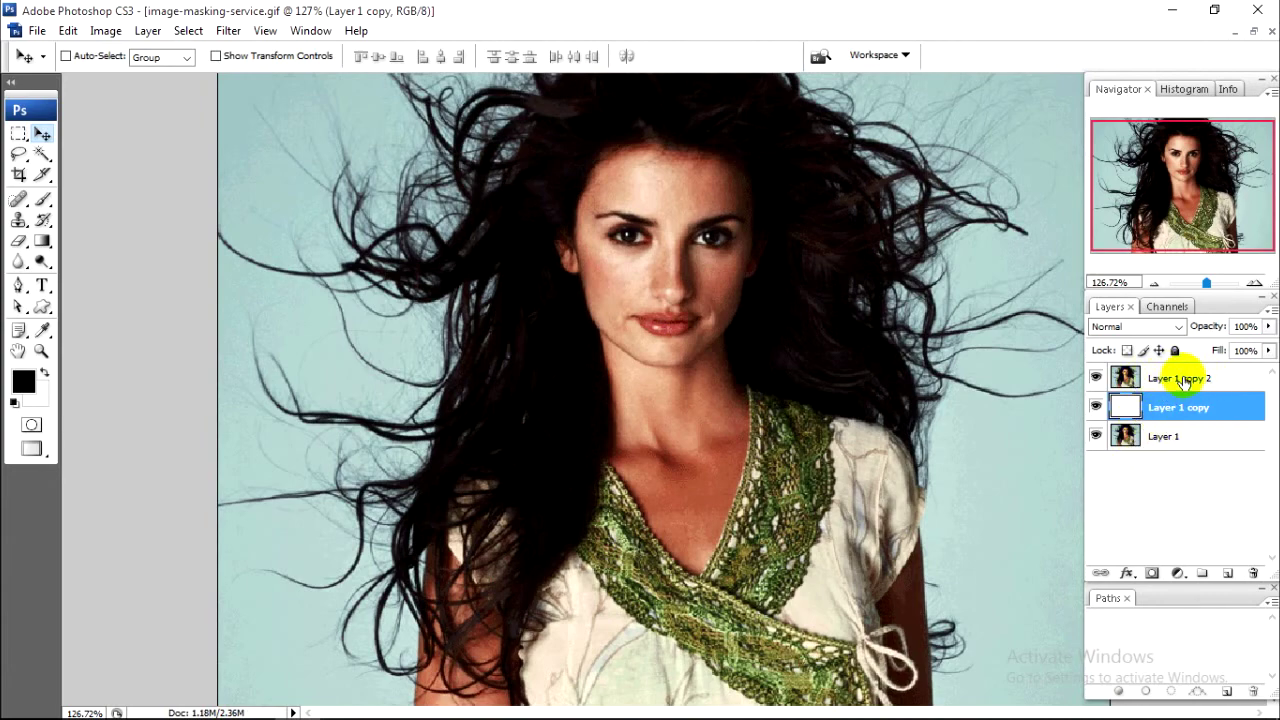
left_click(1183, 379)
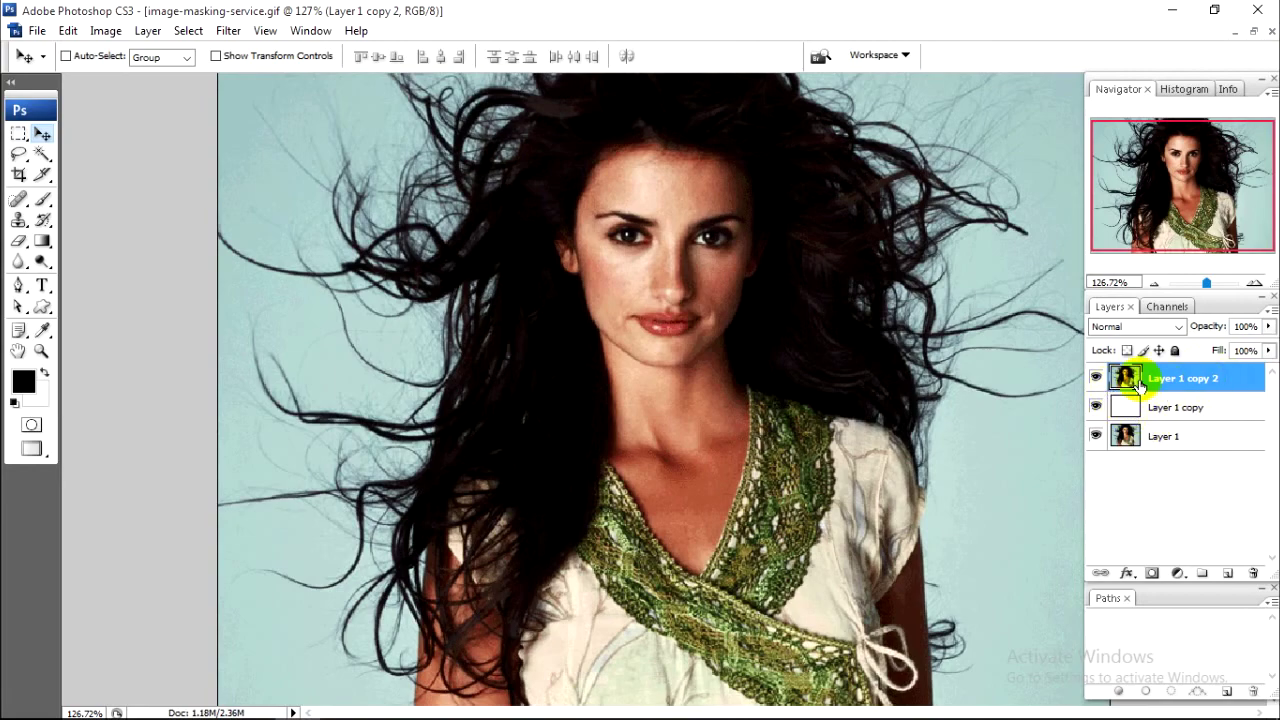
Switch to Full Screen Mode with Menu Bar and zoom in on the woman's photo
scroll(760, 356, "down", 1)
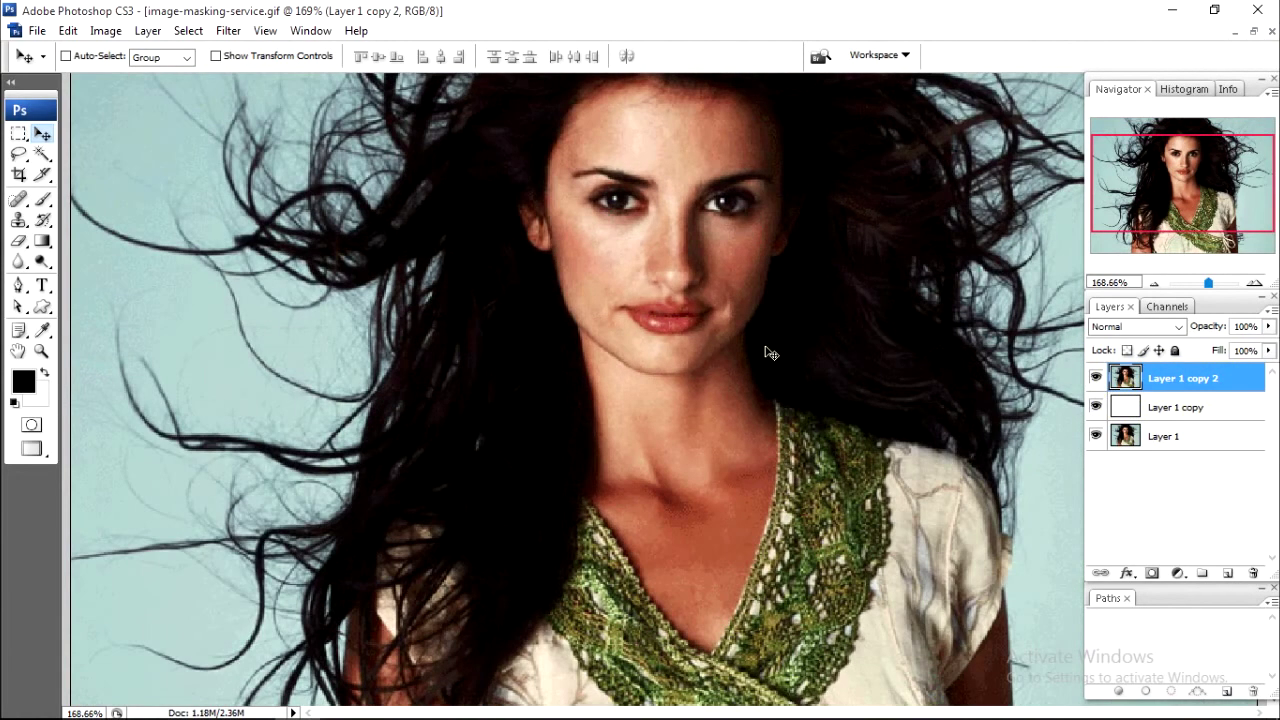
scroll(760, 356, "down", 2)
scroll(760, 356, "down", 1)
scroll(760, 356, "up", 1)
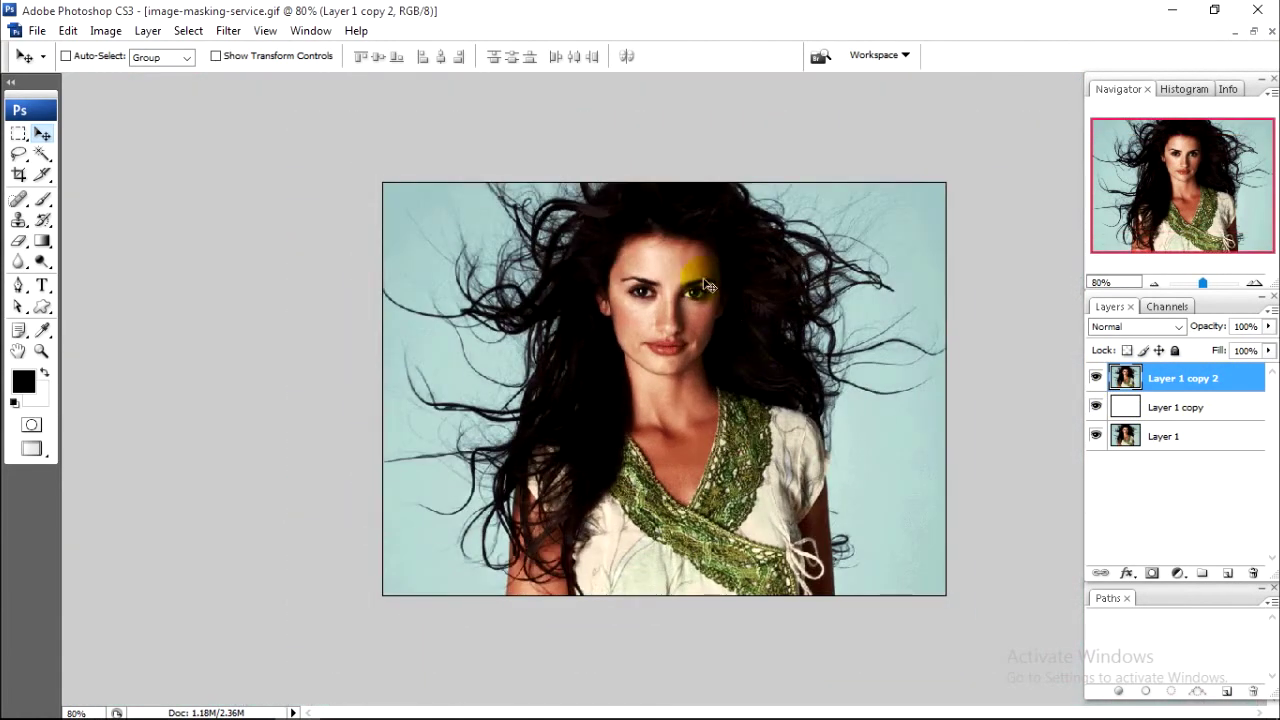
key("f")
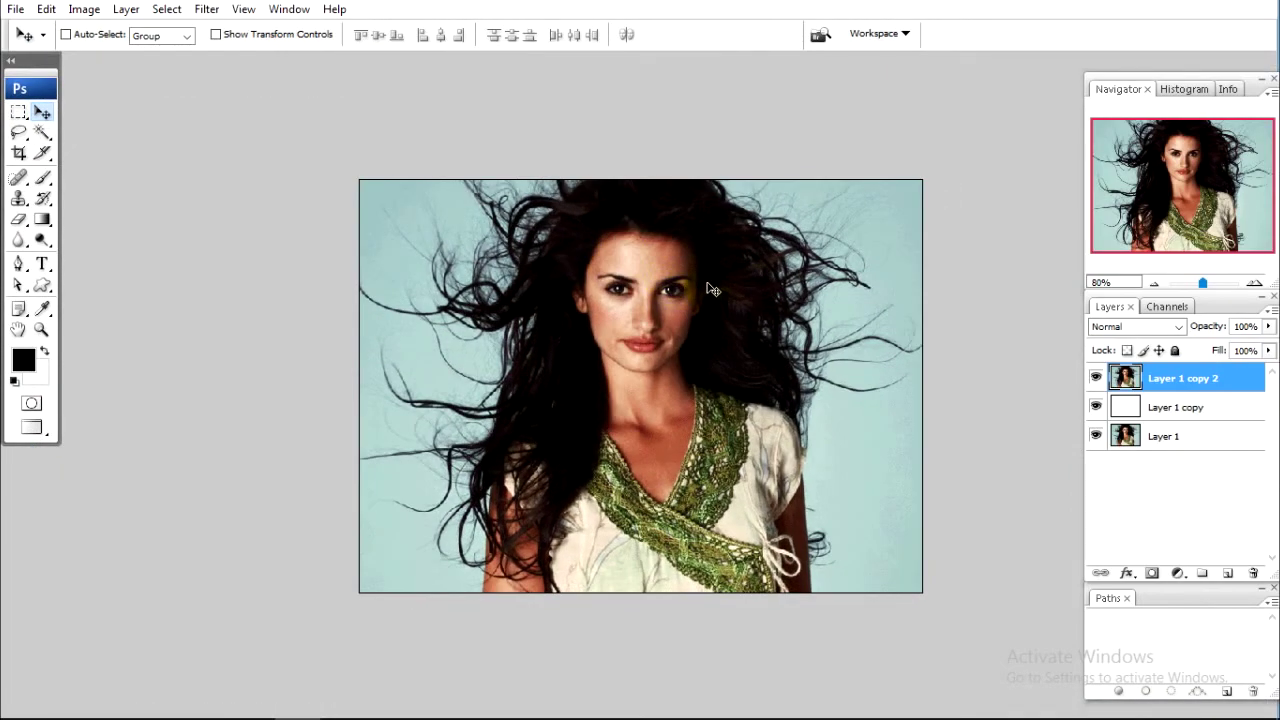
left_click_drag(663, 297, 648, 330)
scroll(430, 210, "up", 1)
scroll(430, 210, "up", 1)
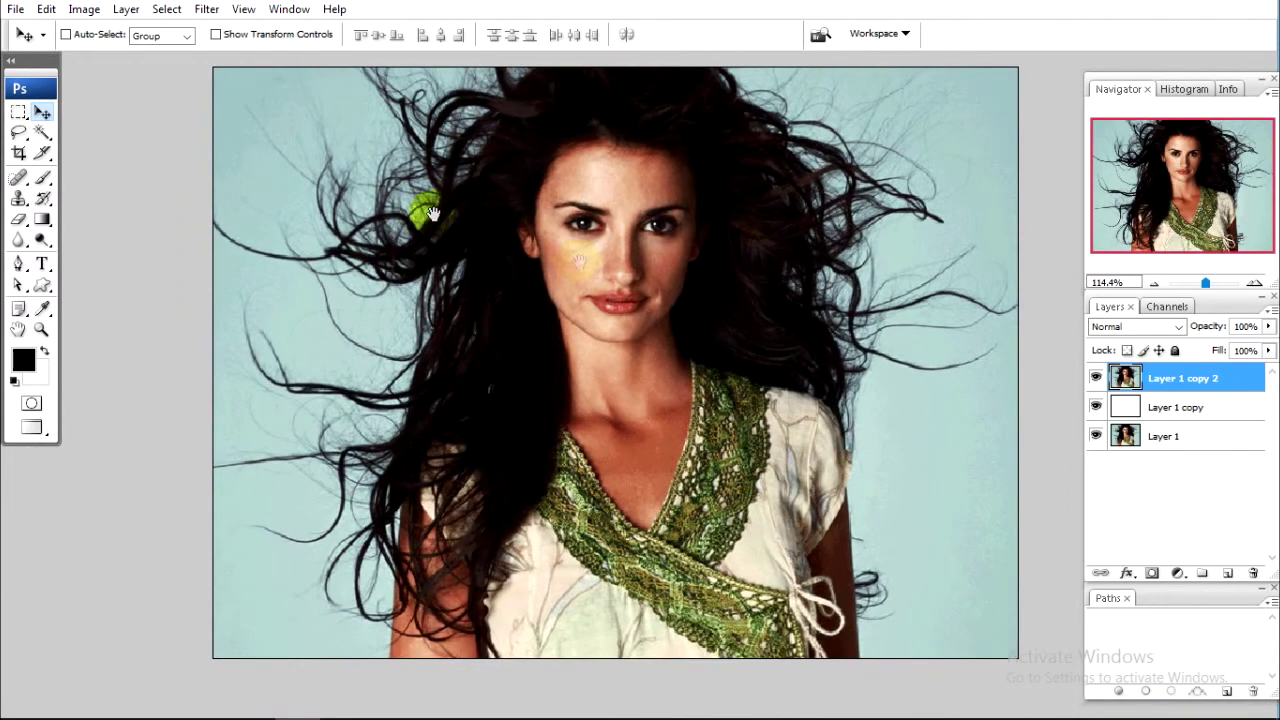
Choose the Background Eraser Tool from the Eraser flyout
left_click(18, 222)
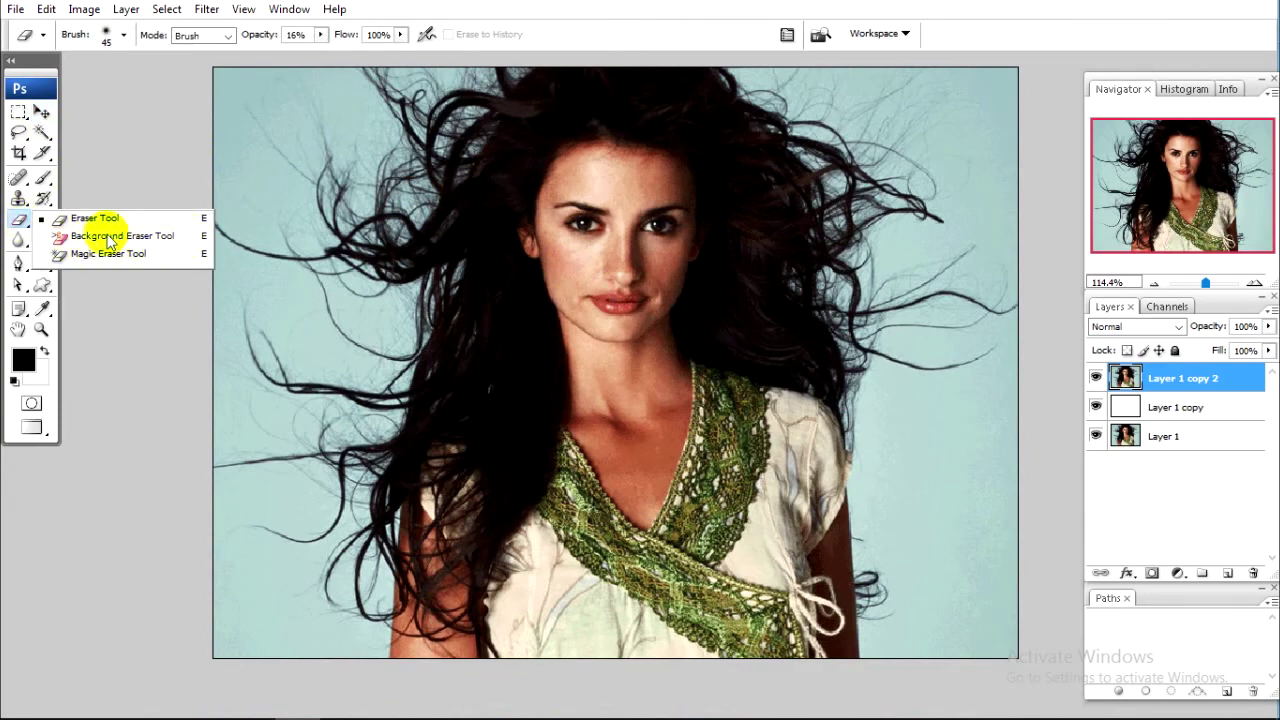
left_click(92, 236)
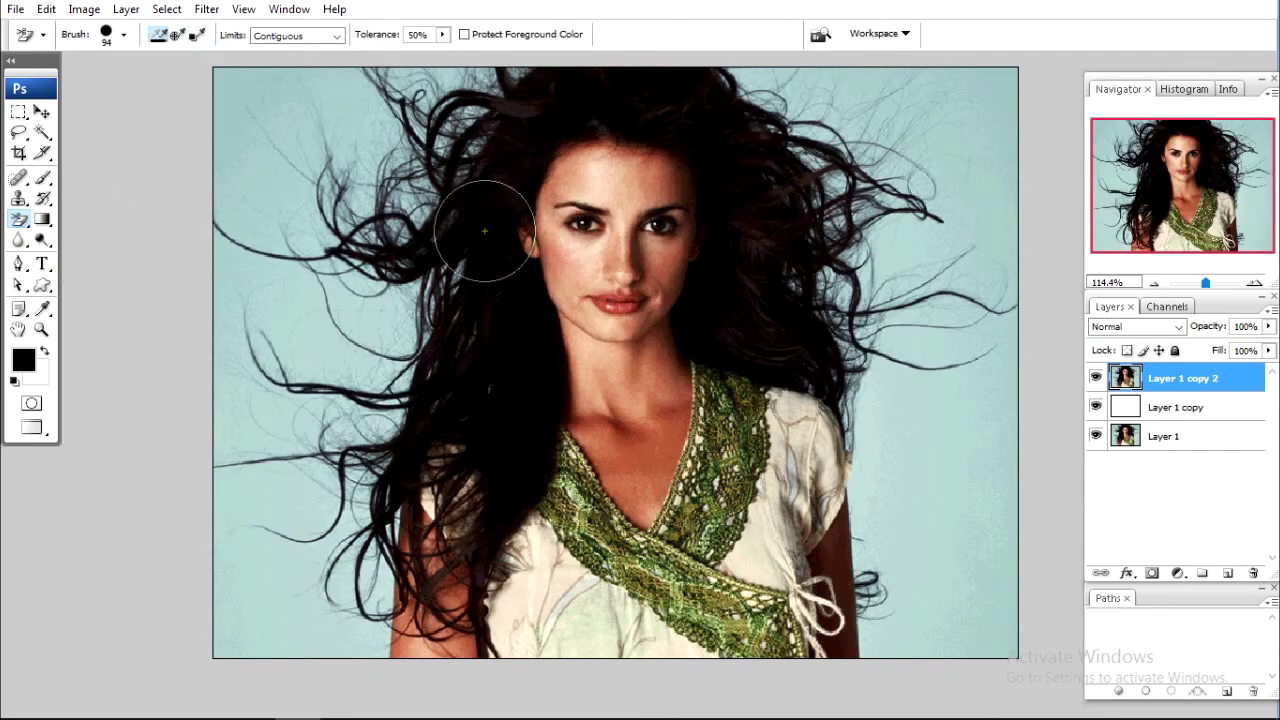
scroll(414, 256, "up", 3)
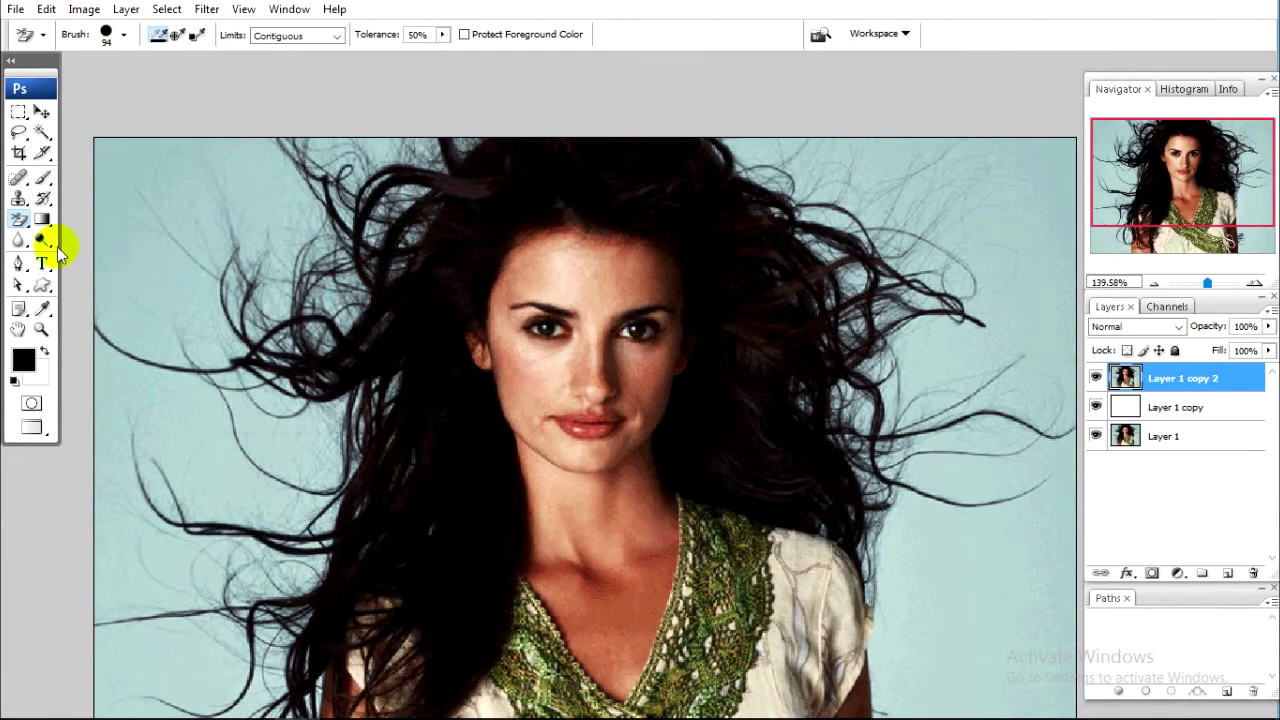
Keep the Background Eraser active and set Sampling to Once with Discontiguous limits
left_click(19, 229)
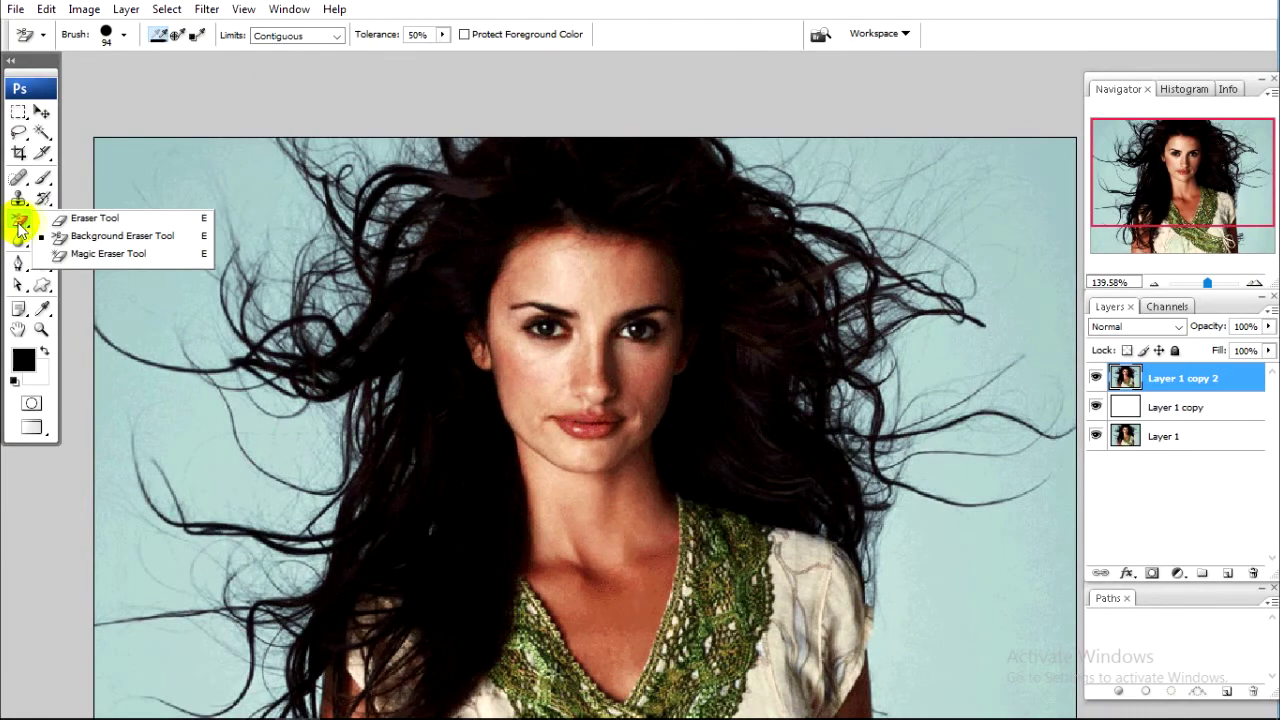
left_click(137, 240)
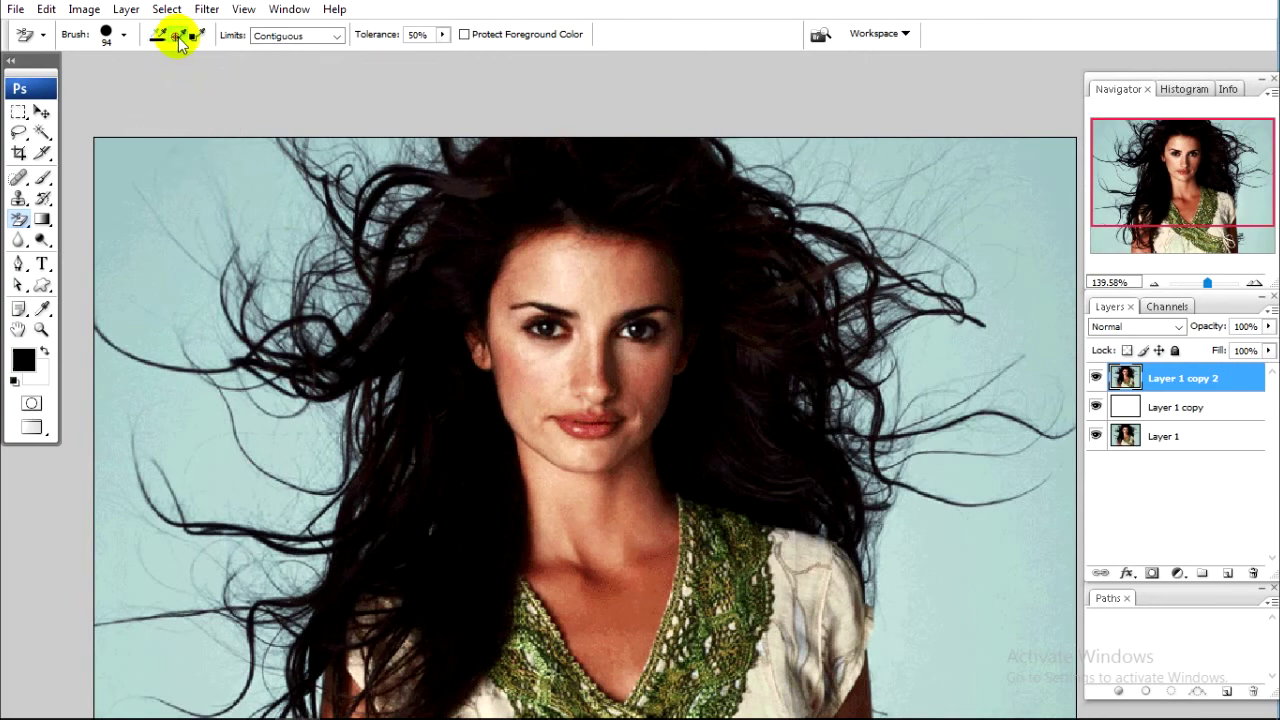
left_click(178, 36)
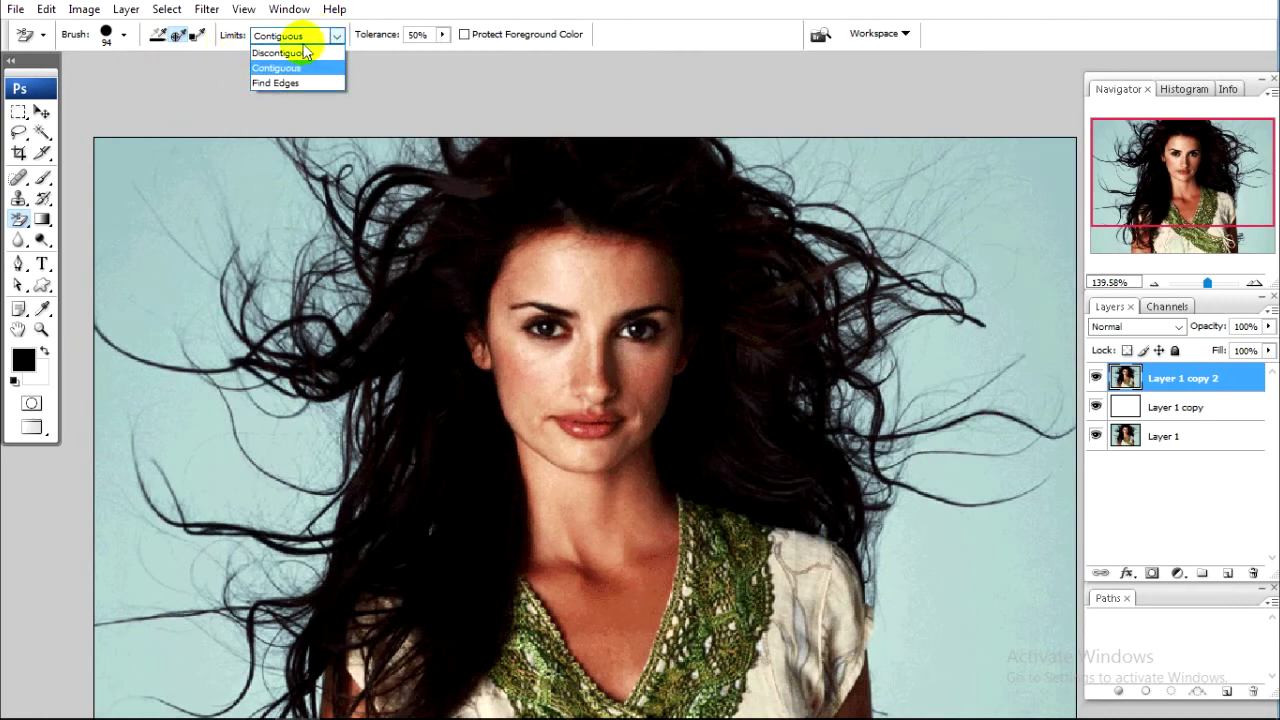
left_click(290, 53)
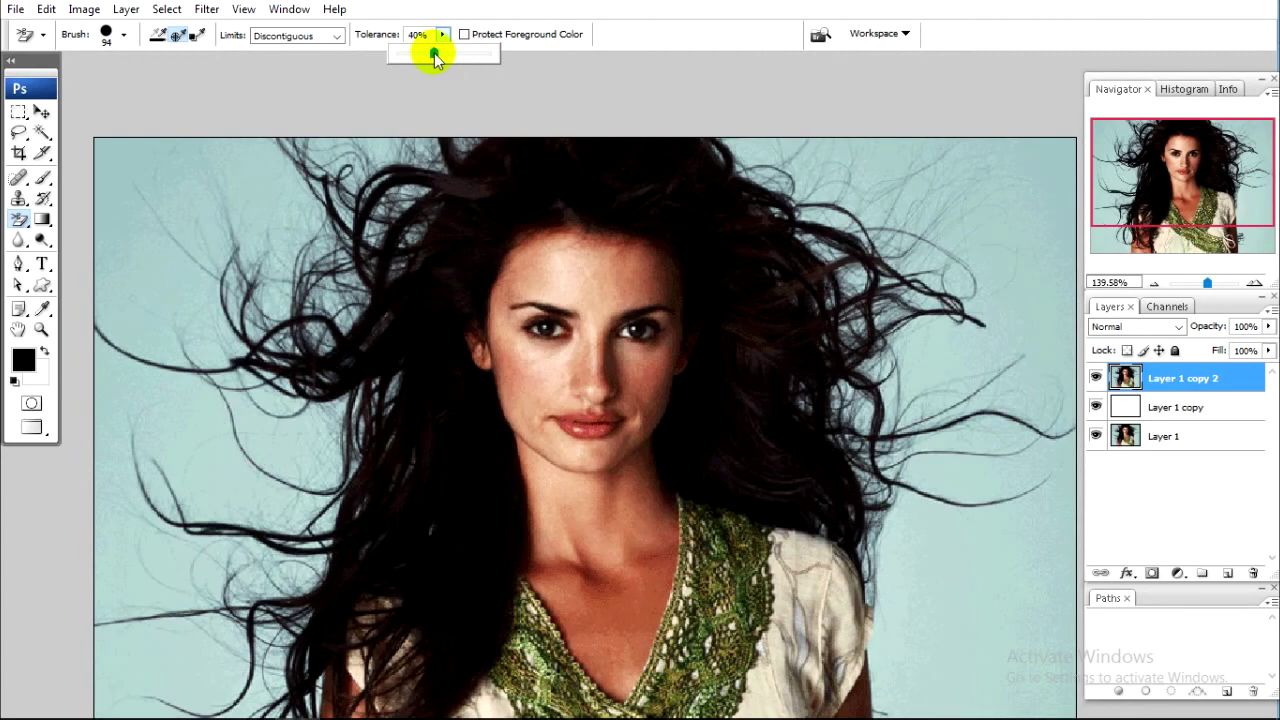
scroll(790, 300, "up", 2)
scroll(740, 286, "up", 2)
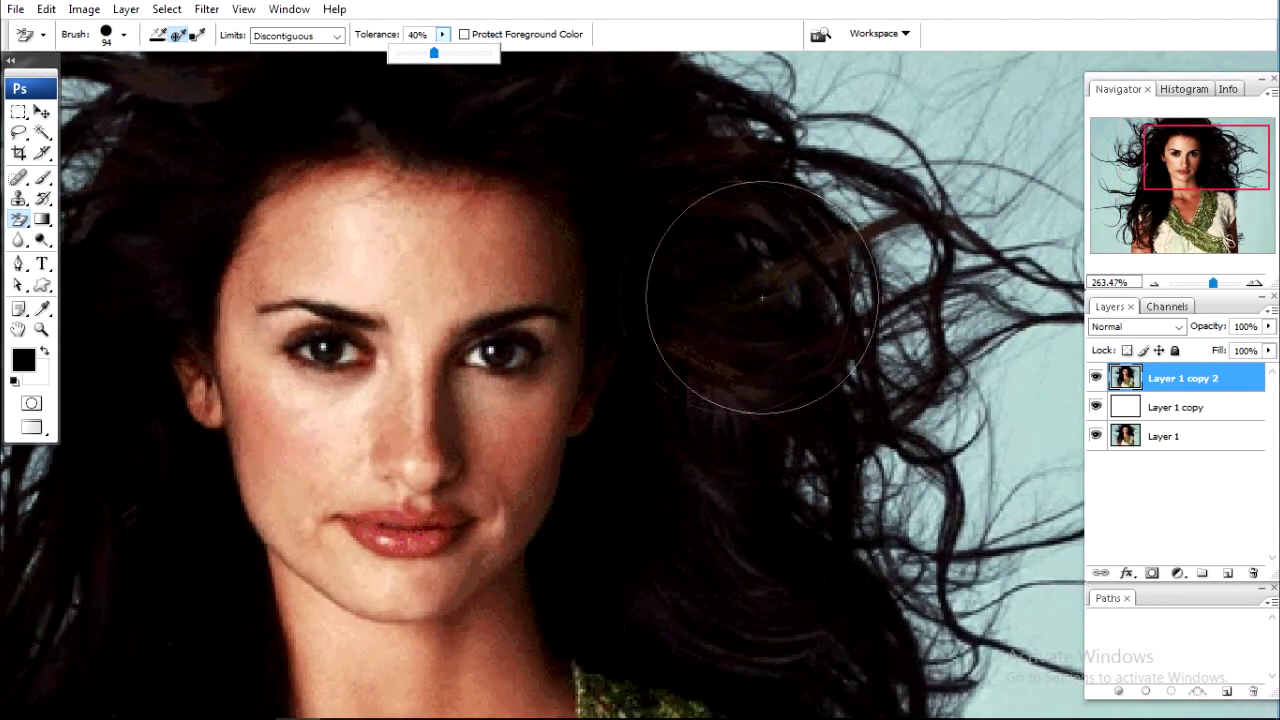
left_click_drag(443, 243, 840, 385)
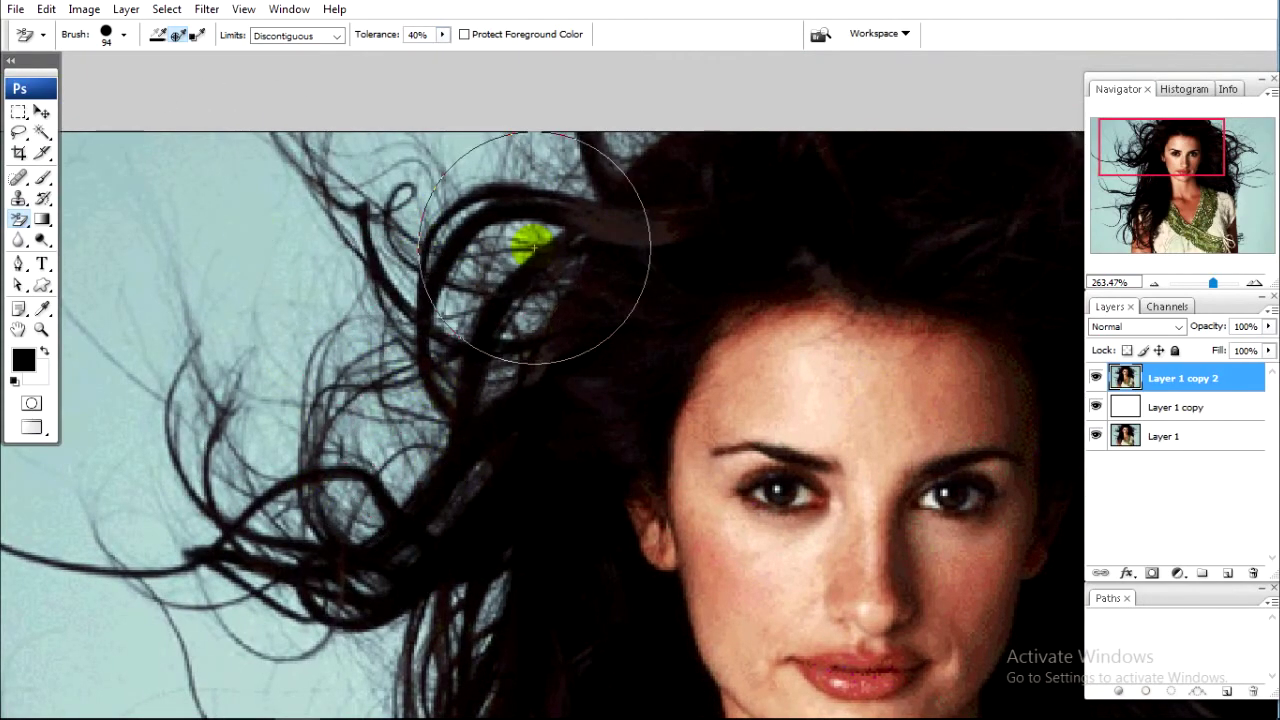
scroll(391, 272, "down", 1)
scroll(330, 385, "up", 1)
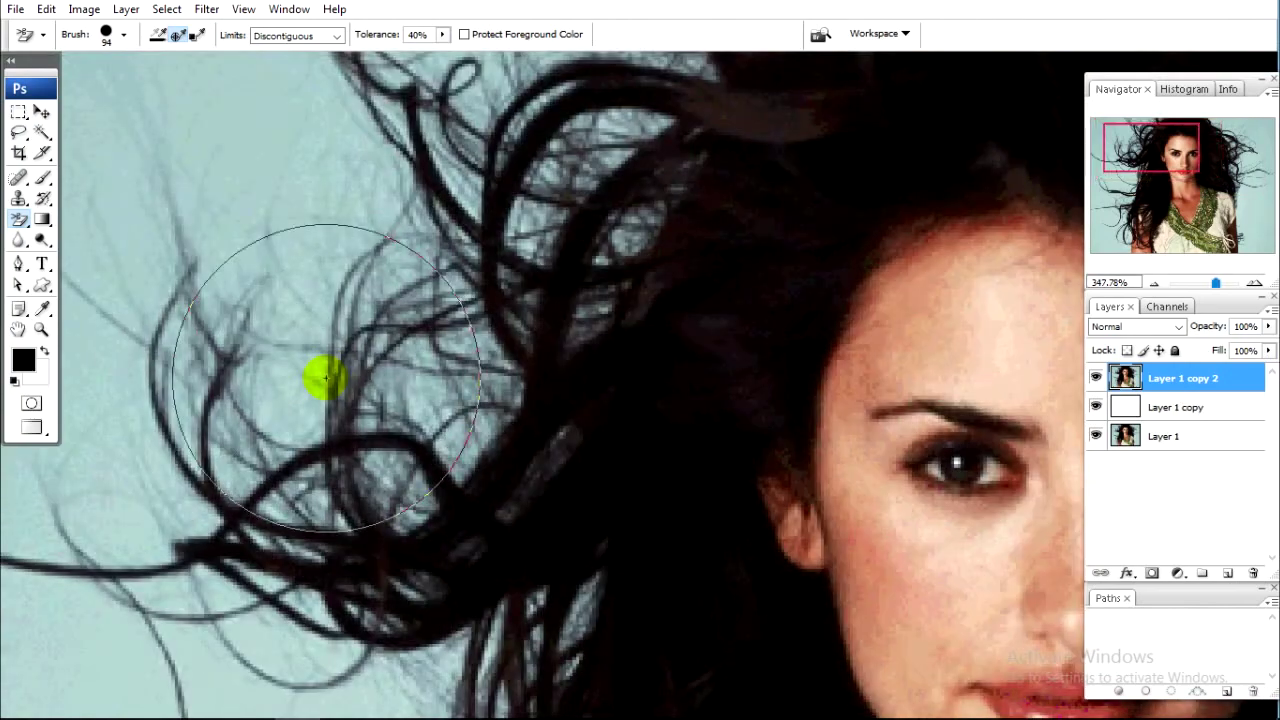
scroll(320, 371, "up", 1)
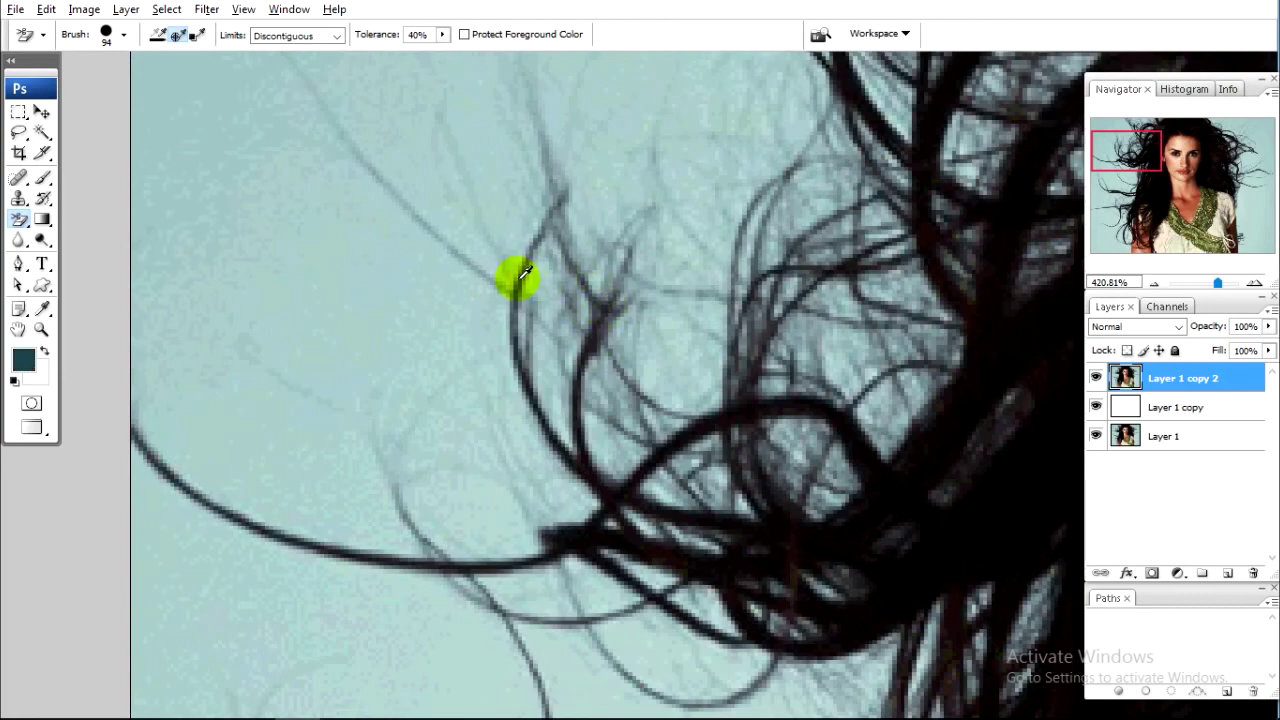
scroll(600, 370, "down", 3)
scroll(600, 357, "down", 3)
scroll(571, 357, "down", 3)
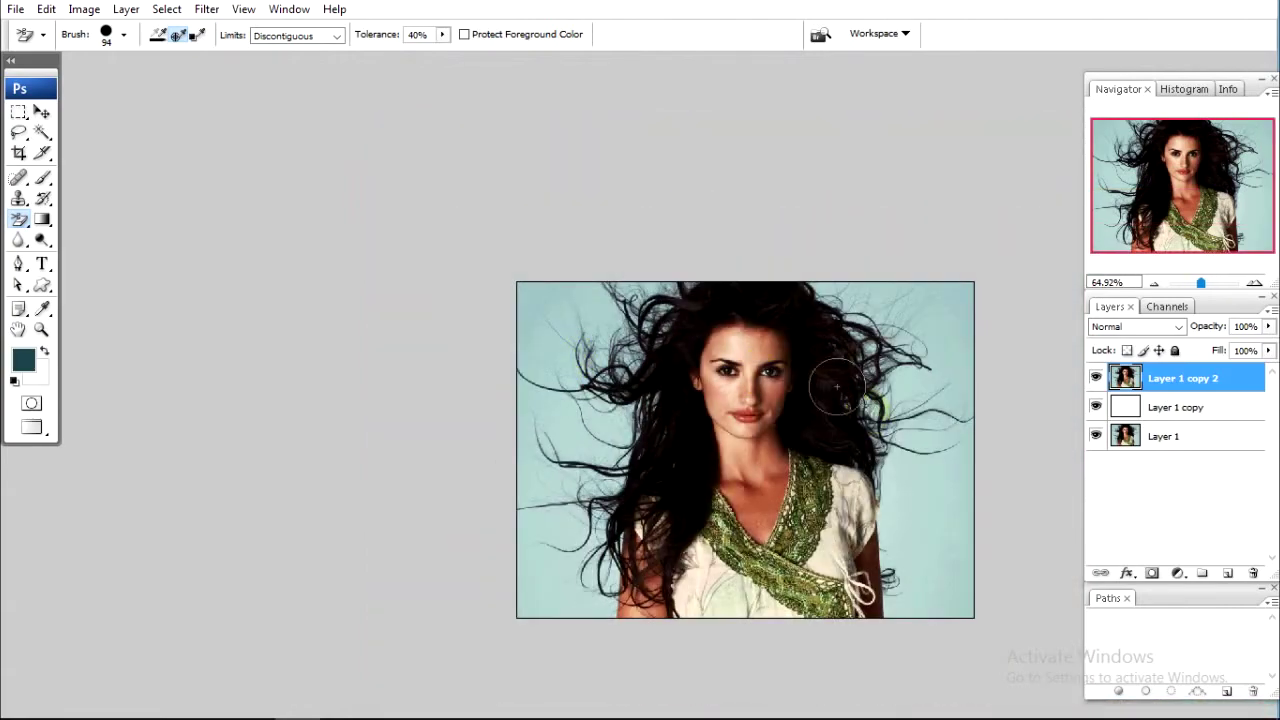
scroll(837, 387, "up", 2)
scroll(700, 385, "up", 2)
scroll(651, 382, "up", 2)
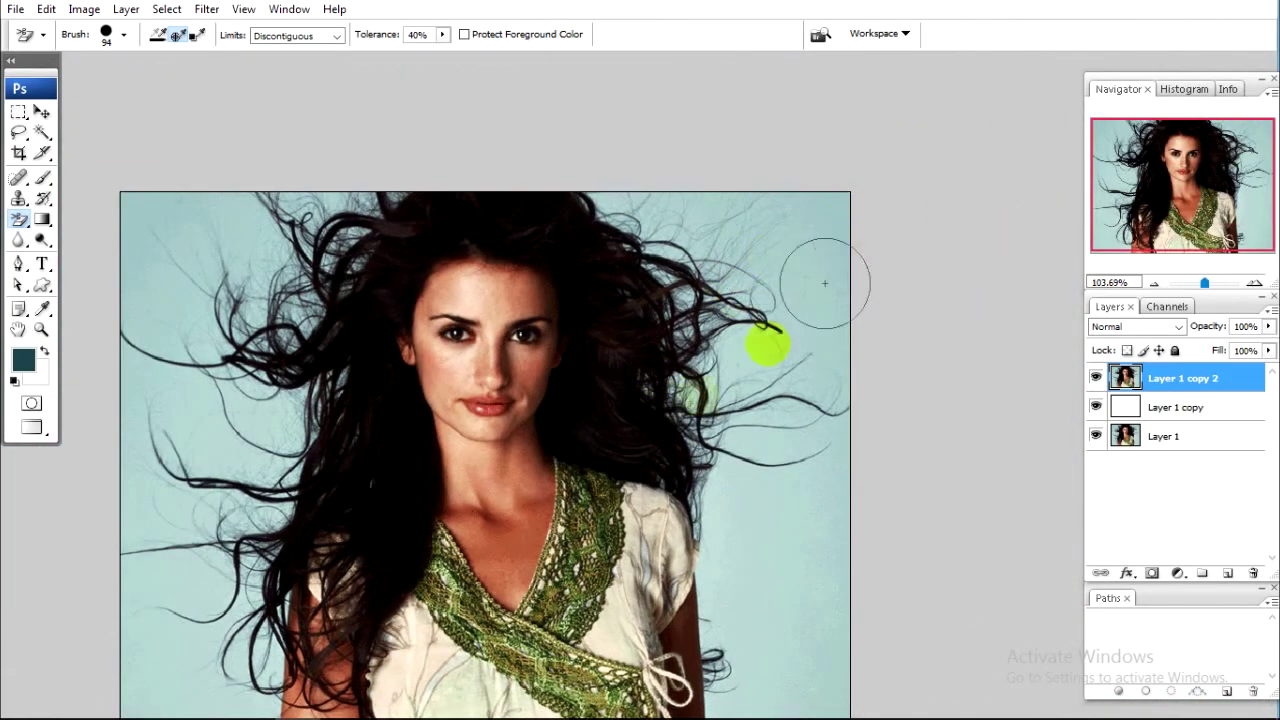
Erase the pale blue backdrop at top right, top left, lower left and lower right around hair and shoulders
mouse_move(819, 241)
left_mouse_down()
mouse_move(669, 225)
mouse_move(606, 194)
mouse_move(680, 214)
mouse_move(791, 200)
mouse_move(735, 273)
mouse_move(820, 294)
mouse_move(741, 334)
mouse_move(837, 331)
left_mouse_up()
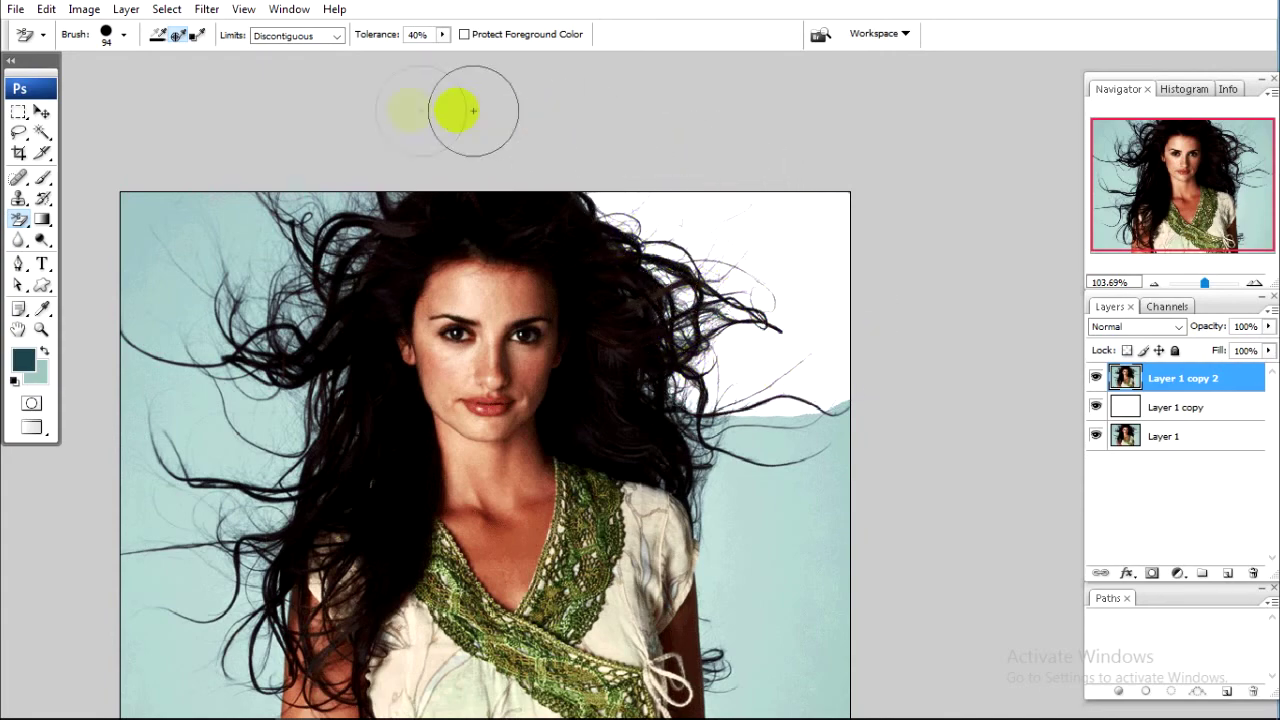
mouse_move(257, 206)
left_mouse_down()
mouse_move(177, 277)
mouse_move(300, 286)
mouse_move(358, 207)
left_mouse_up()
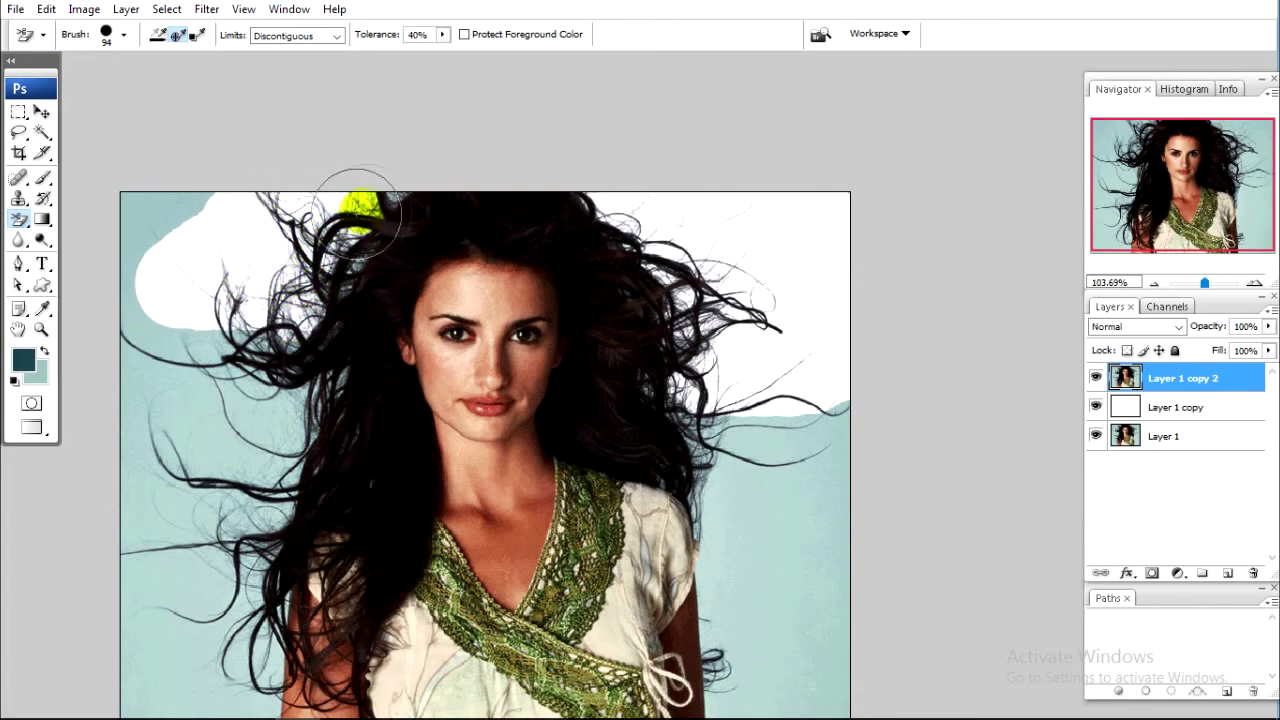
mouse_move(232, 265)
left_mouse_down()
mouse_move(171, 194)
mouse_move(143, 223)
mouse_move(171, 503)
mouse_move(208, 397)
mouse_move(271, 286)
mouse_move(237, 480)
mouse_move(313, 348)
left_mouse_up()
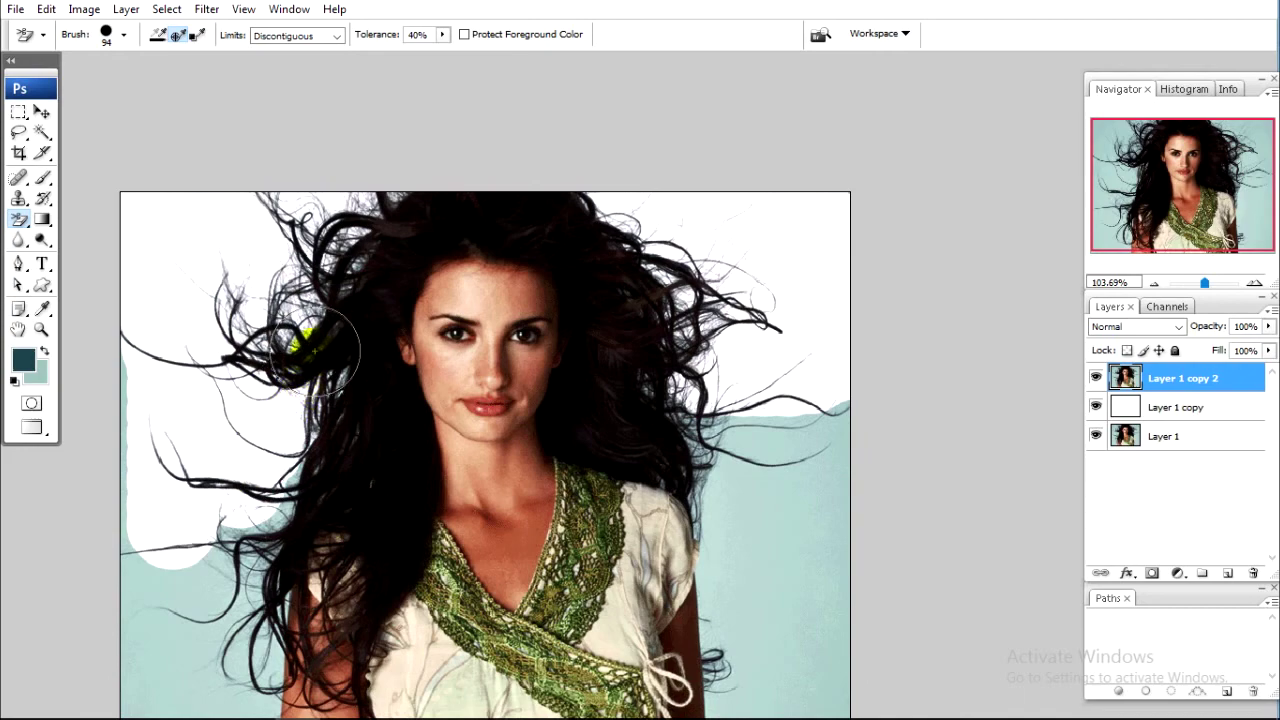
mouse_move(231, 486)
left_mouse_down()
mouse_move(171, 600)
mouse_move(100, 443)
left_mouse_up()
mouse_move(150, 581)
left_mouse_down()
mouse_move(194, 651)
mouse_move(243, 650)
left_mouse_up()
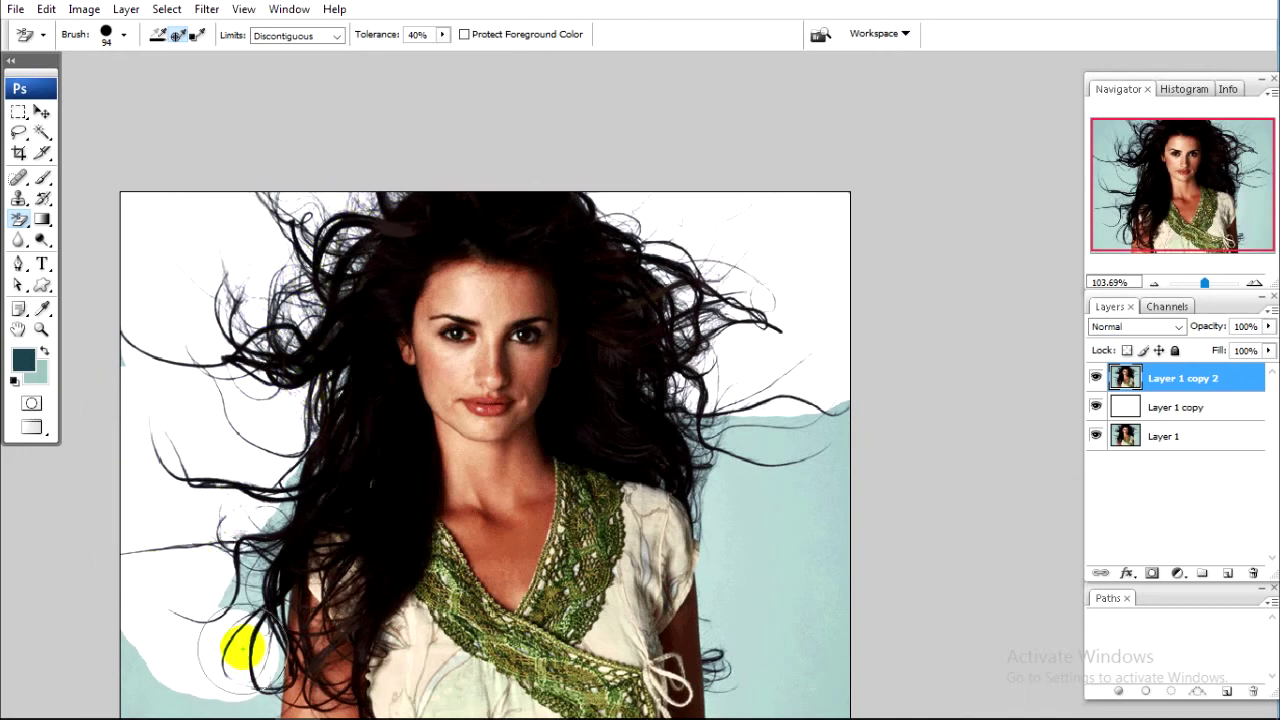
mouse_move(236, 593)
left_mouse_down()
mouse_move(257, 491)
mouse_move(303, 413)
left_mouse_up()
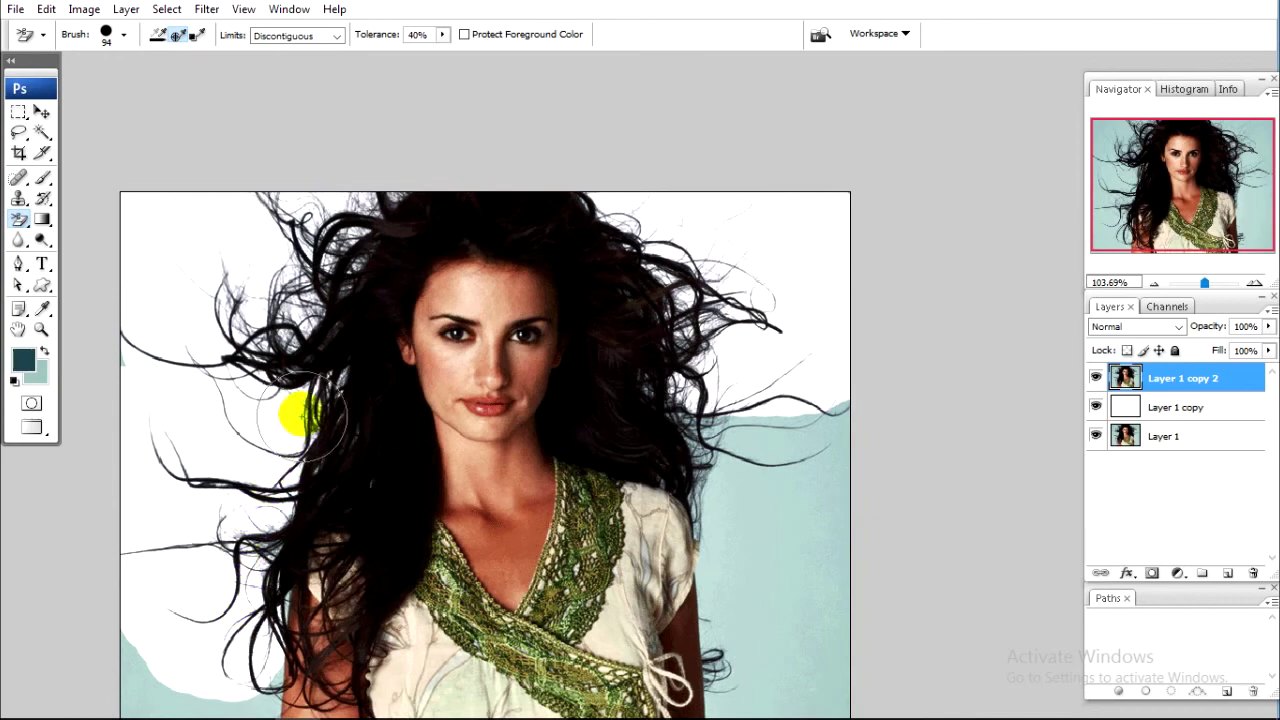
mouse_move(687, 395)
left_mouse_down()
mouse_move(720, 452)
mouse_move(726, 498)
mouse_move(836, 408)
left_mouse_up()
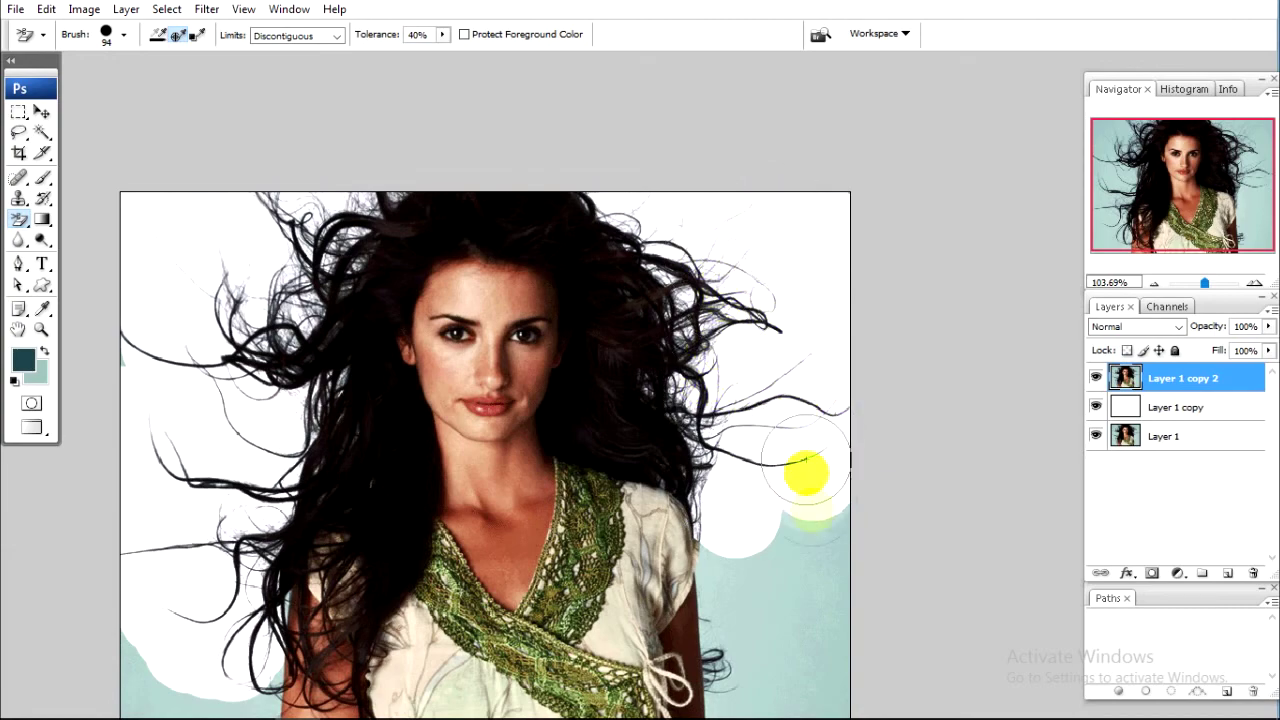
mouse_move(809, 471)
left_mouse_down()
mouse_move(777, 509)
mouse_move(754, 631)
mouse_move(829, 423)
left_mouse_up()
mouse_move(815, 580)
left_mouse_down()
mouse_move(820, 663)
mouse_move(762, 572)
mouse_move(748, 594)
mouse_move(737, 543)
mouse_move(756, 628)
mouse_move(814, 677)
mouse_move(845, 553)
left_mouse_up()
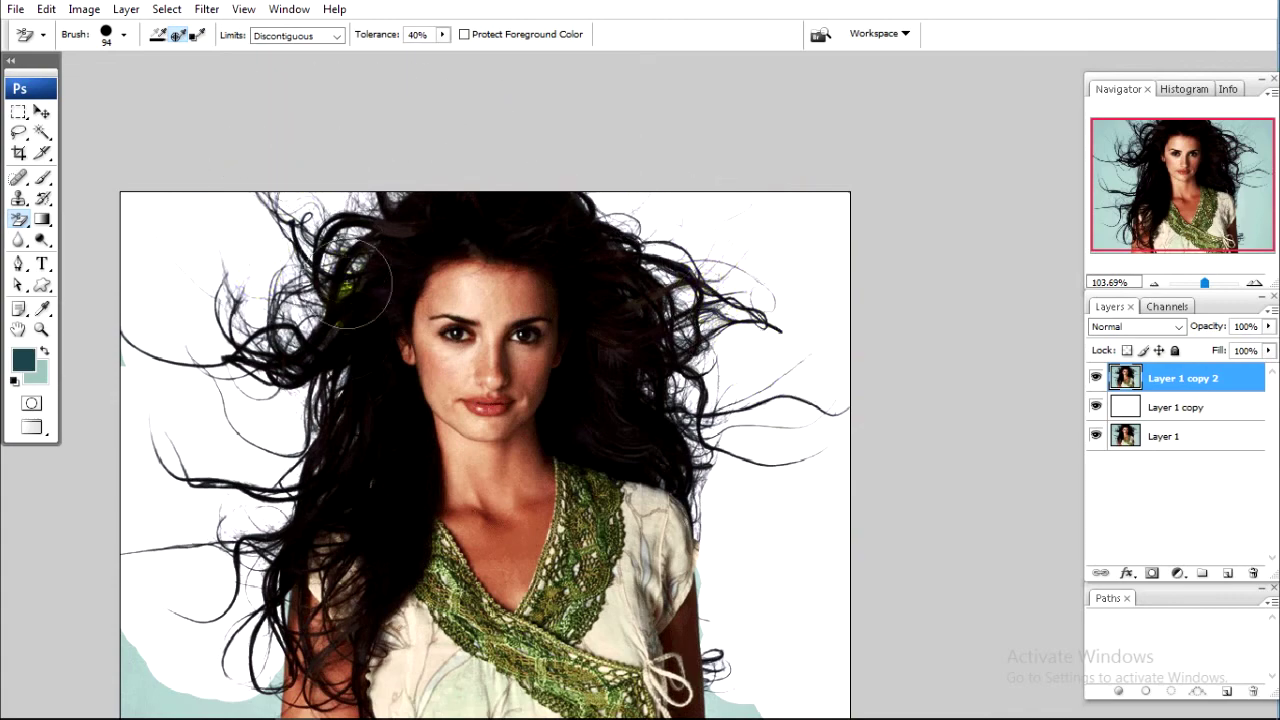
left_click_drag(137, 651, 198, 675)
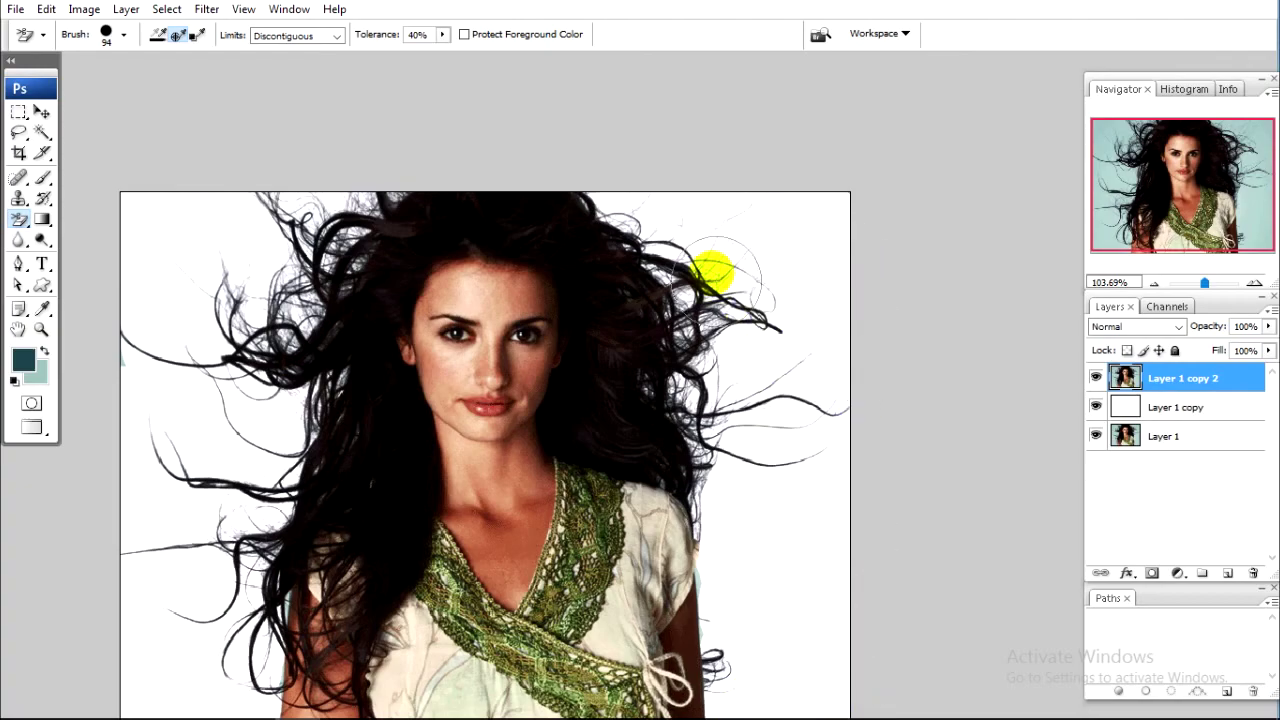
scroll(614, 423, "up", 2)
scroll(614, 414, "up", 2)
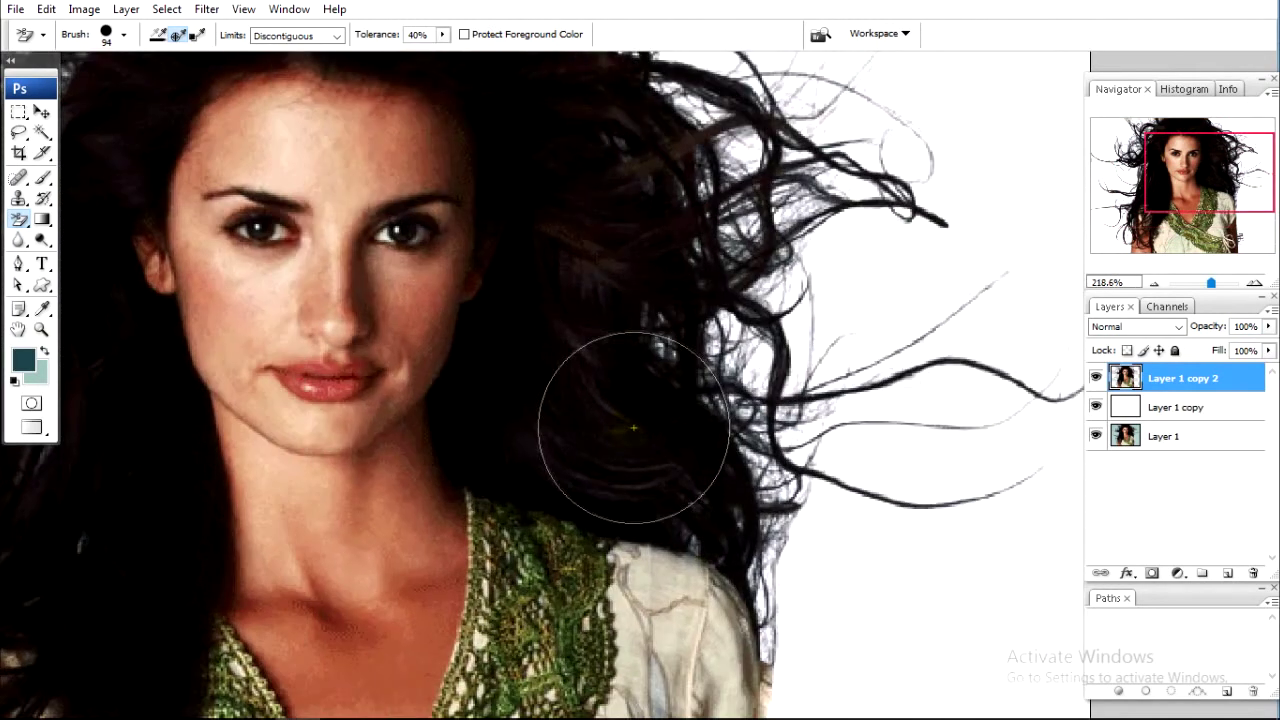
scroll(555, 440, "up", 2)
left_click_drag(555, 440, 726, 163)
mouse_move(606, 600)
left_mouse_down()
mouse_move(606, 366)
mouse_move(680, 309)
mouse_move(567, 370)
mouse_move(480, 300)
mouse_move(508, 586)
left_mouse_up()
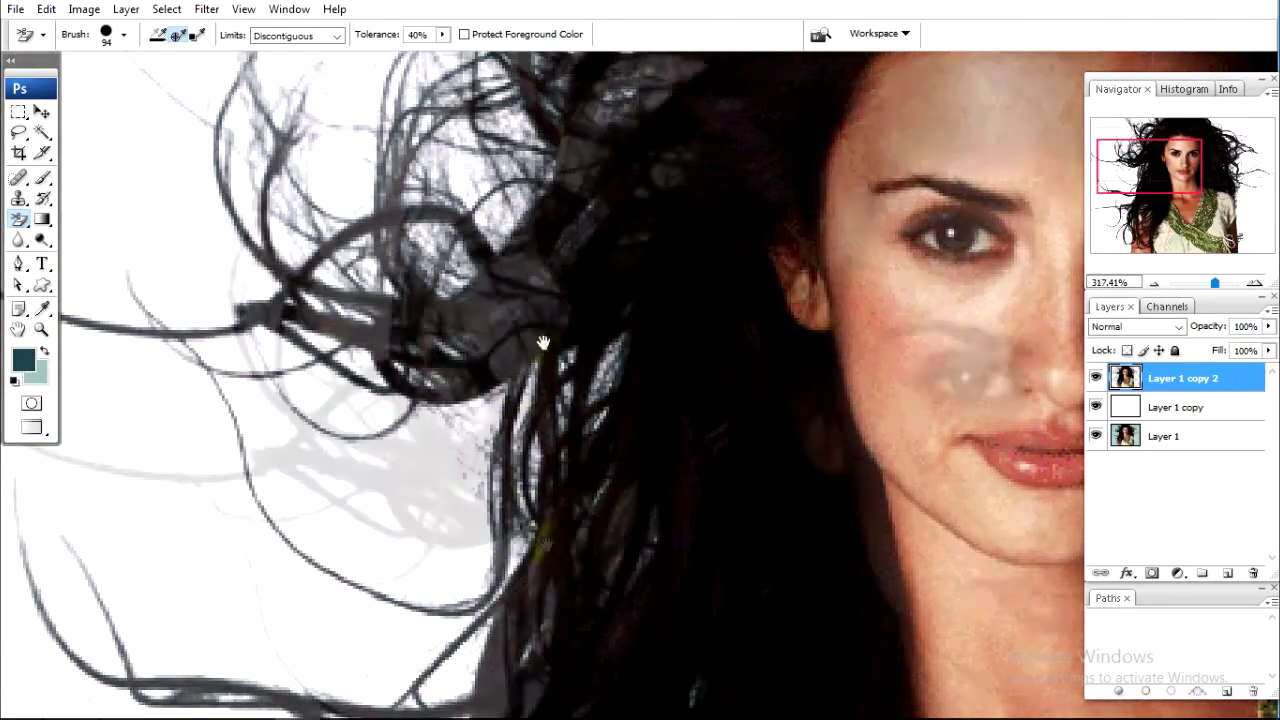
left_click_drag(534, 346, 483, 503)
mouse_move(543, 277)
left_mouse_down()
mouse_move(451, 477)
mouse_move(500, 294)
mouse_move(380, 295)
mouse_move(634, 349)
mouse_move(743, 394)
left_mouse_up()
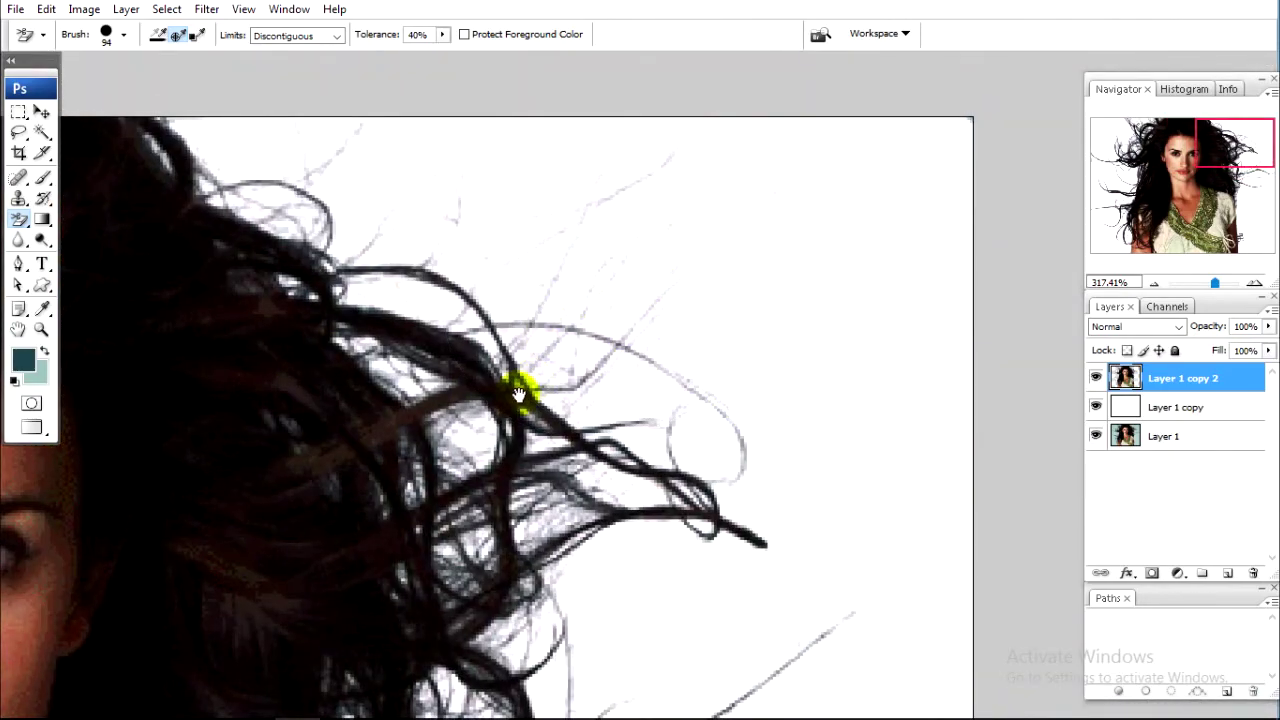
mouse_move(523, 380)
left_mouse_down()
mouse_move(640, 268)
mouse_move(643, 337)
left_mouse_up()
key("ctrl+minus")
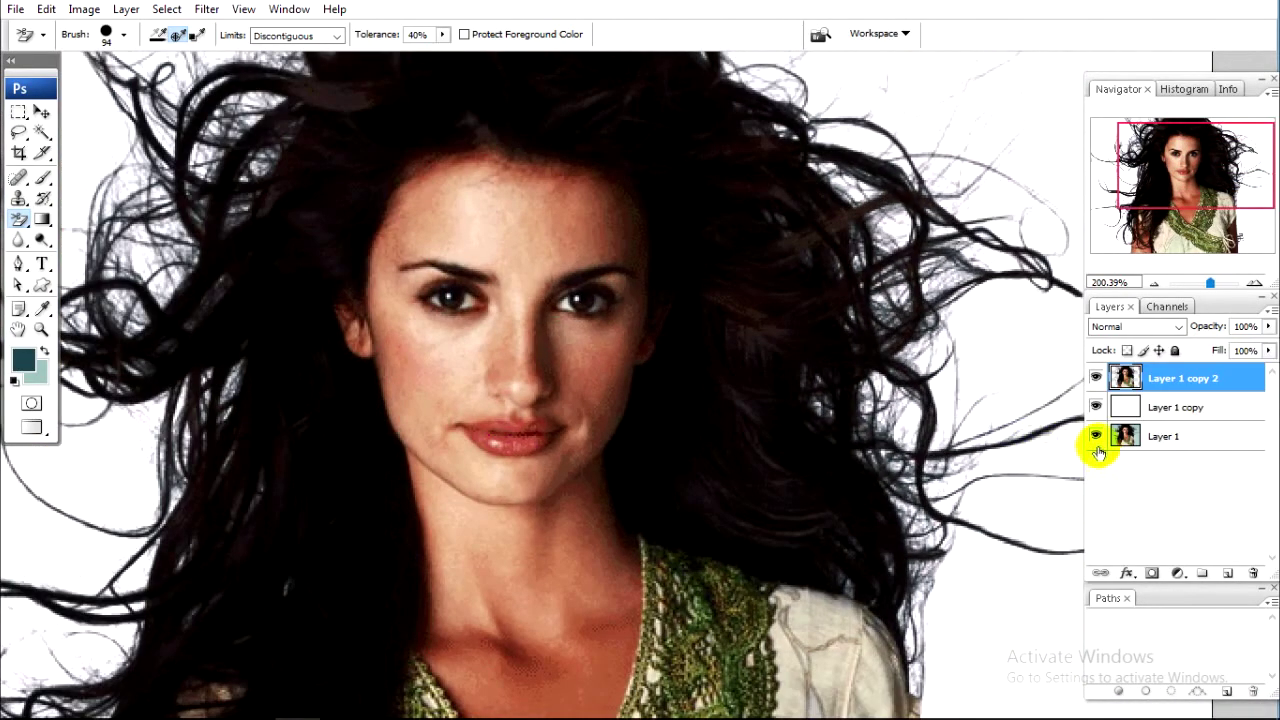
Load Layer 1 copy 2's pixels as a selection of the woman and her hair
left_click(1125, 378, "ctrl")
scroll(914, 357, "down", 3)
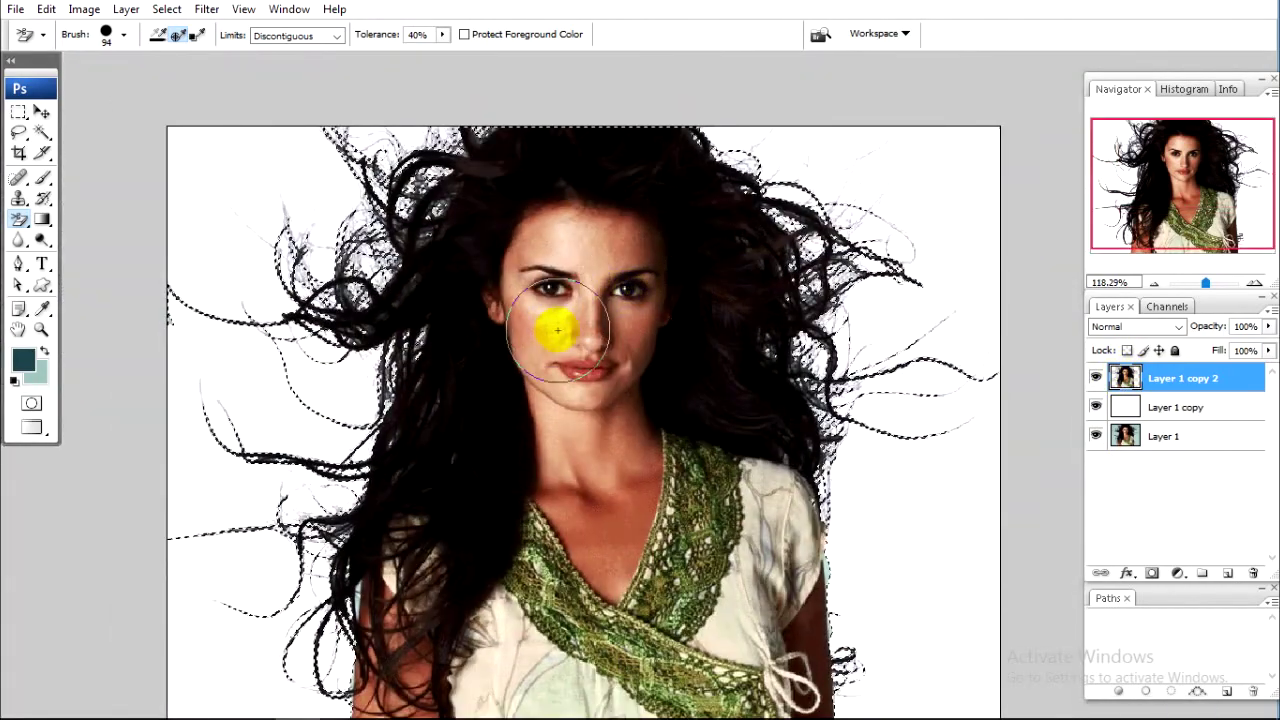
scroll(325, 275, "up", 1)
scroll(337, 257, "up", 1)
scroll(337, 257, "up", 1)
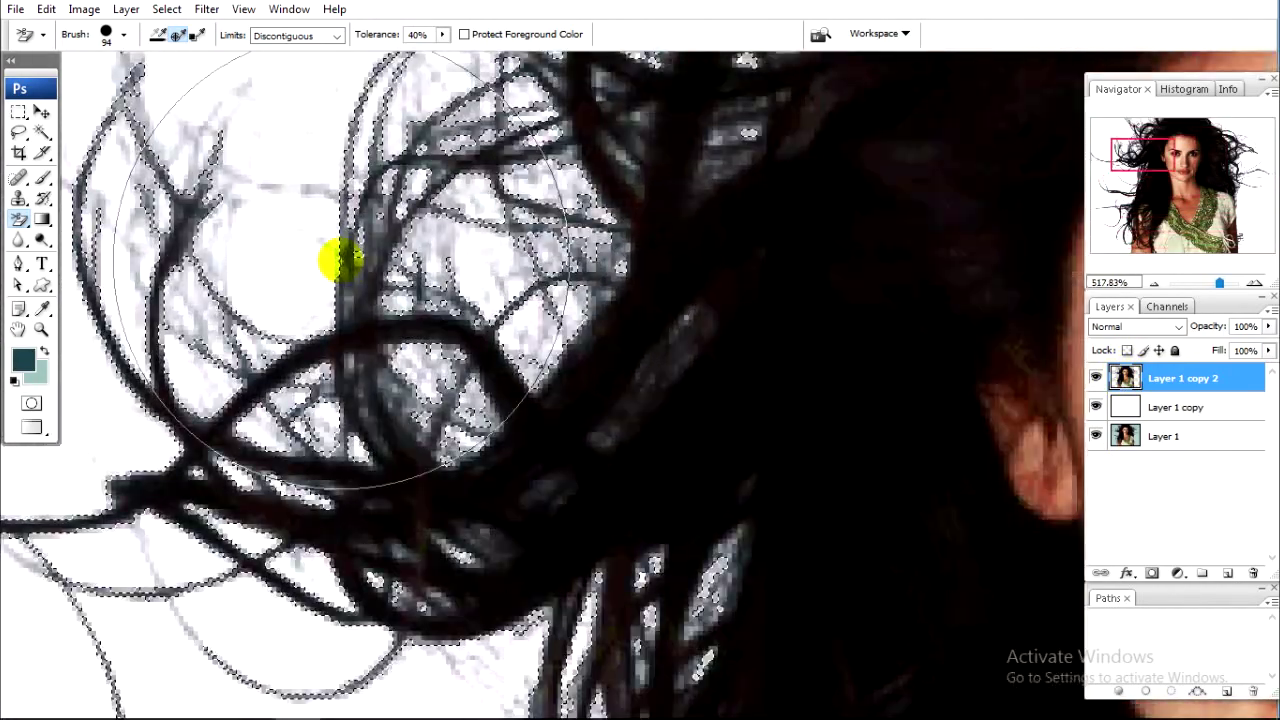
scroll(300, 262, "up", 1)
scroll(291, 264, "down", 4)
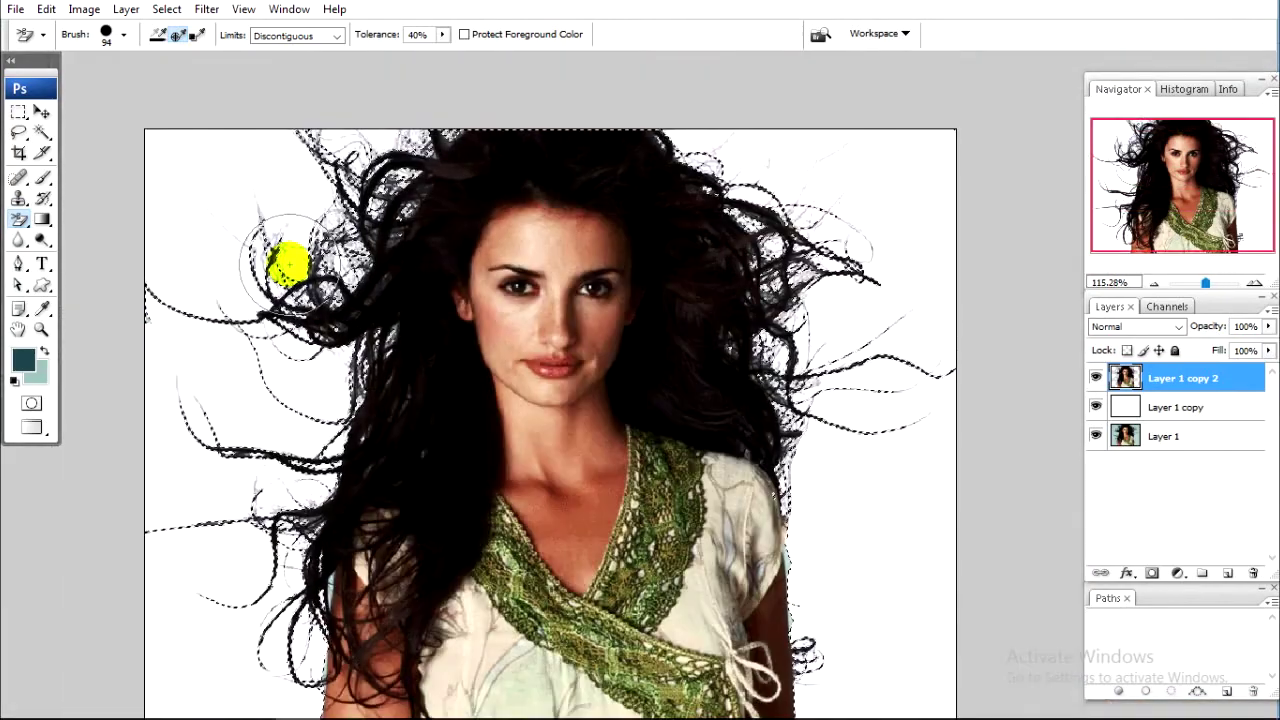
right_click(20, 219)
Switch to the plain Eraser and remove the leftover blue speck at the left hair edge
left_click(90, 218)
scroll(234, 257, "up", 1)
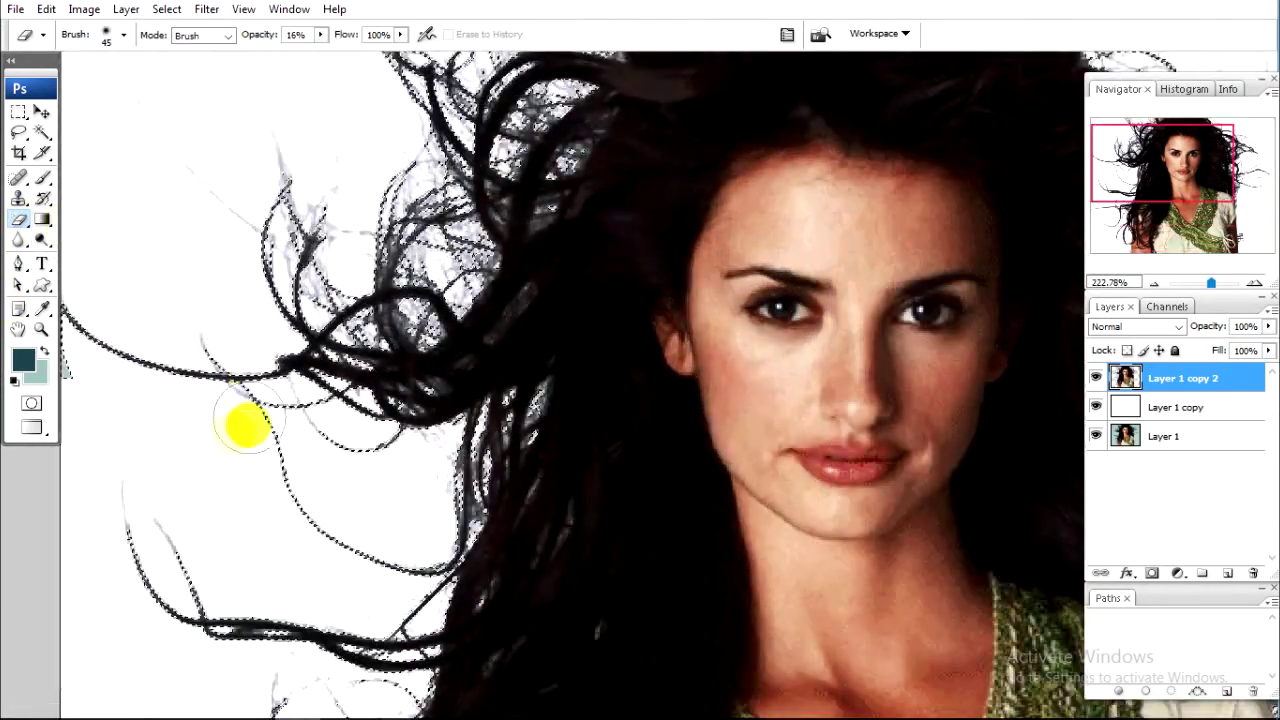
scroll(243, 423, "up", 1)
scroll(496, 244, "up", 1)
scroll(449, 251, "up", 1)
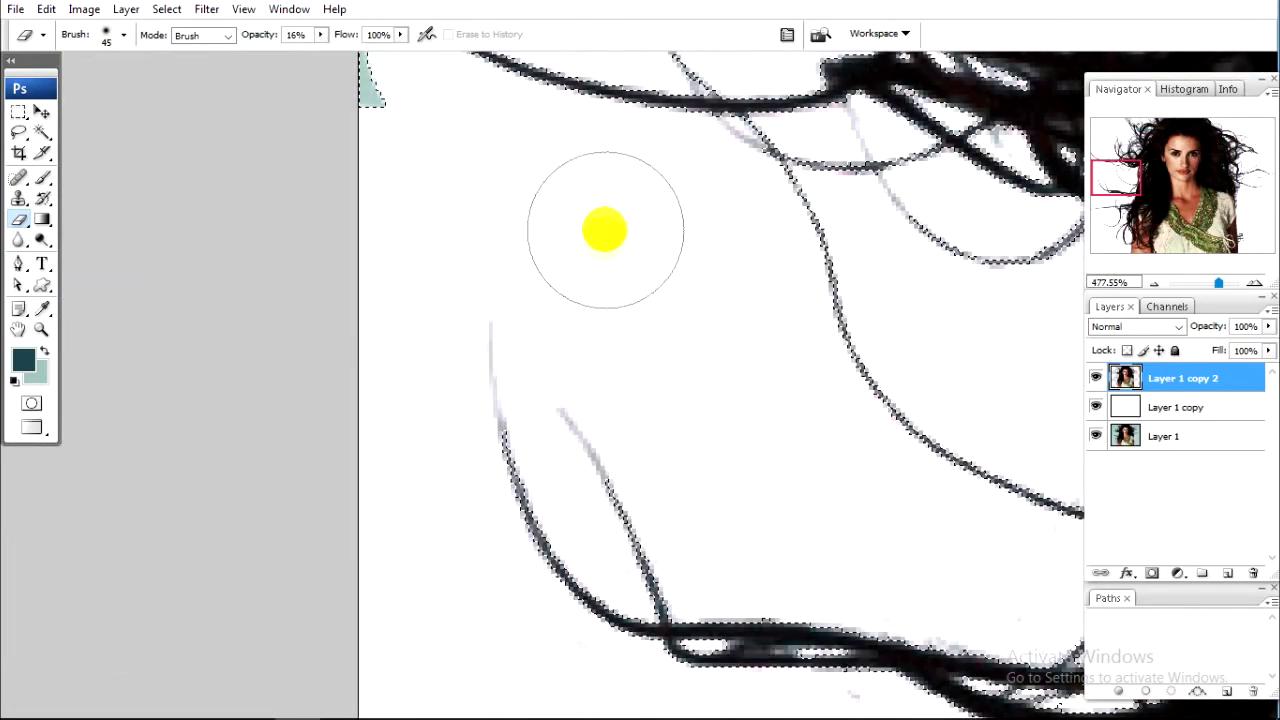
left_click_drag(603, 229, 518, 333)
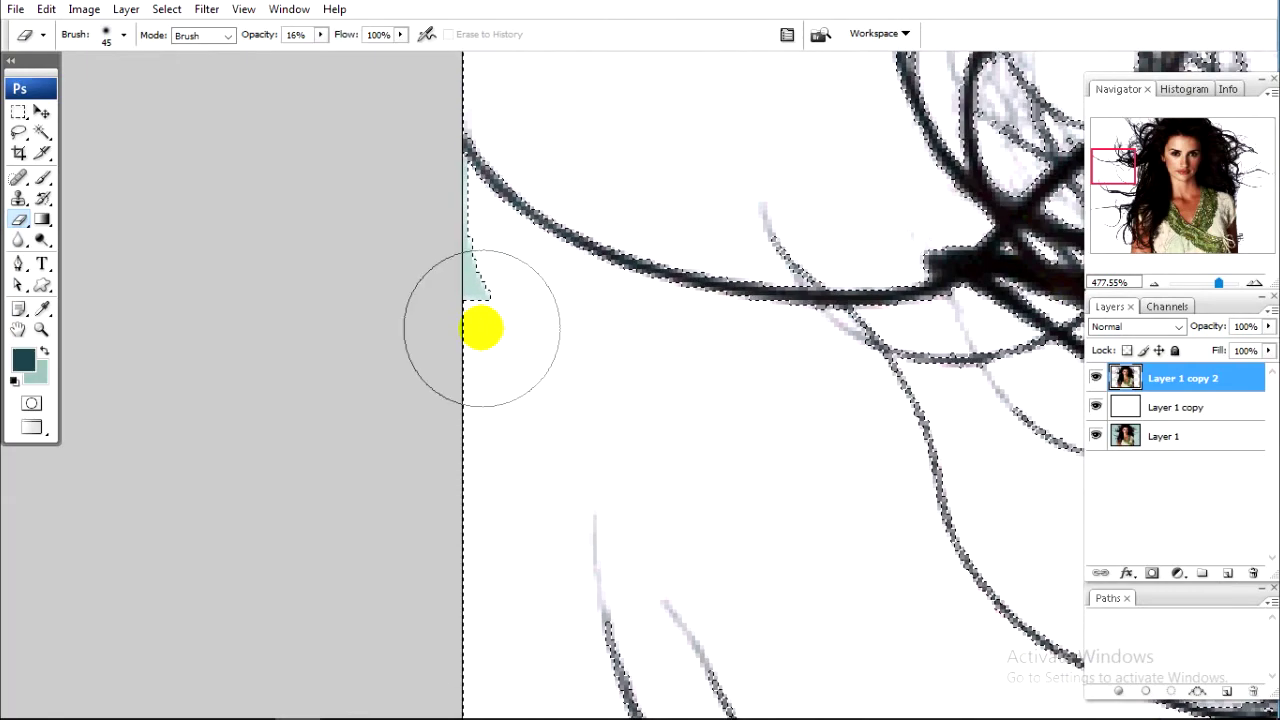
left_click_drag(482, 328, 463, 316)
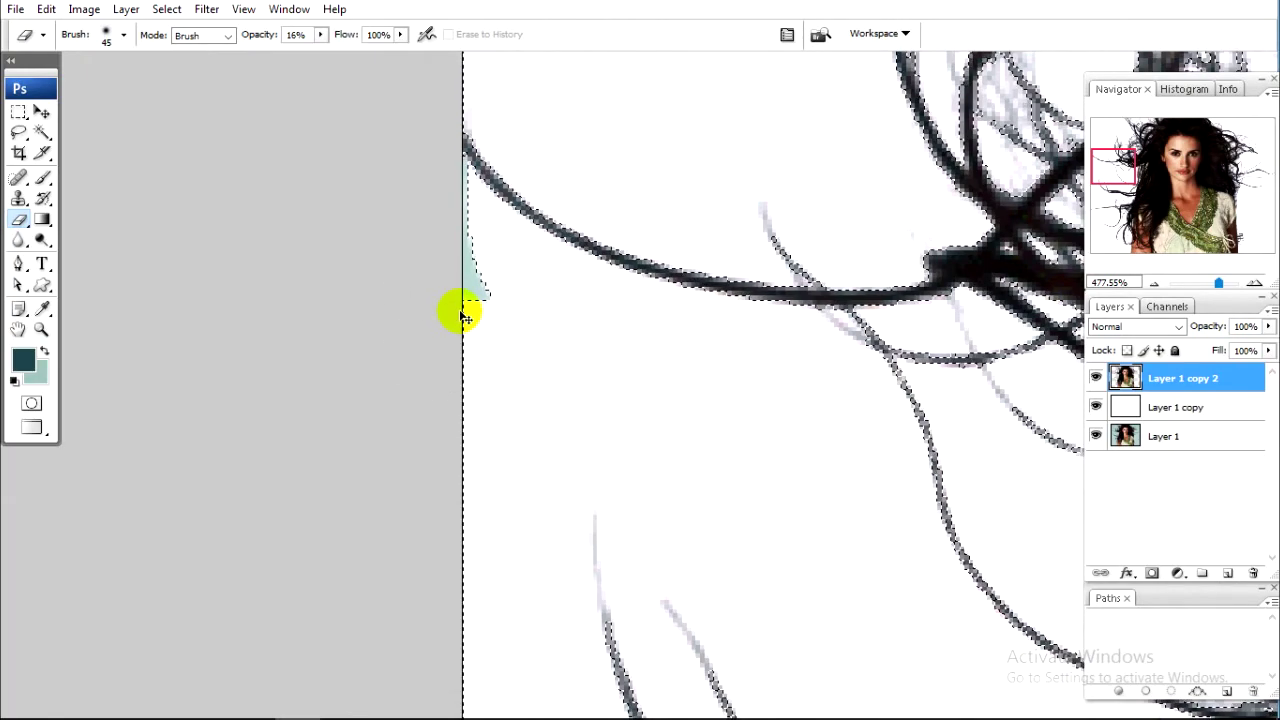
Invert the selection and lightly erase background along the hair edge at 16% opacity
left_click(166, 10)
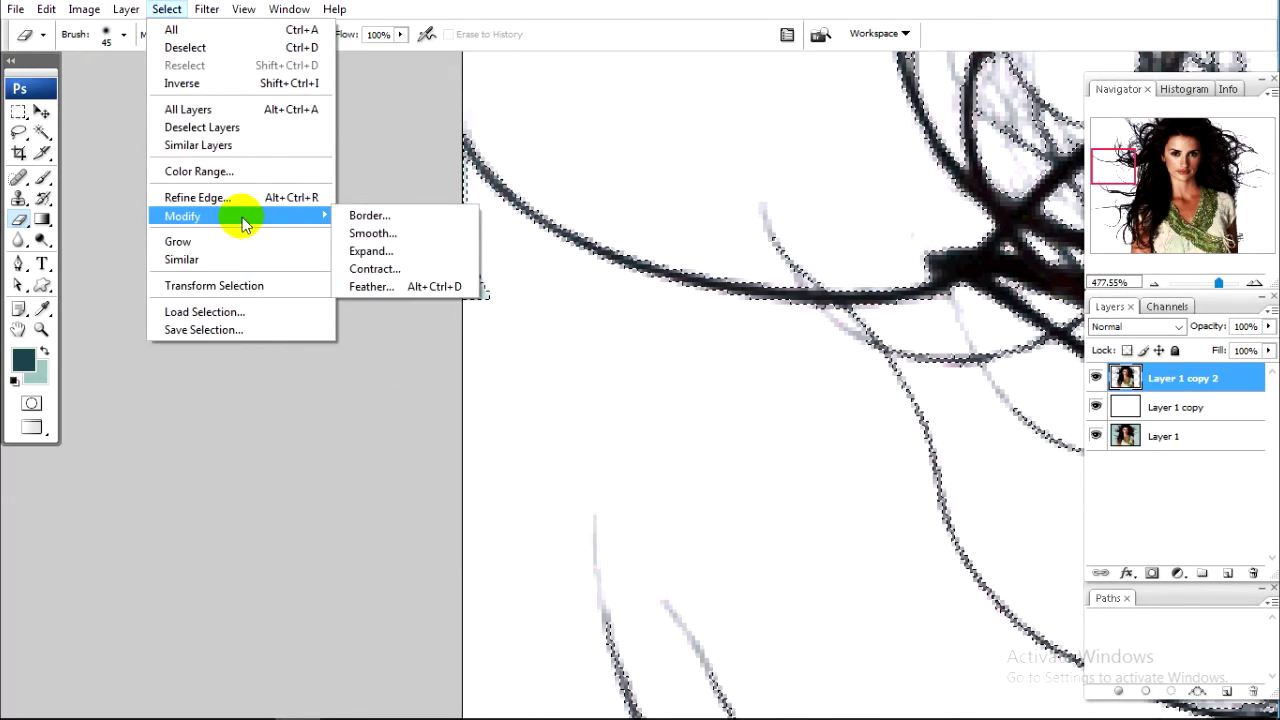
left_click(180, 83)
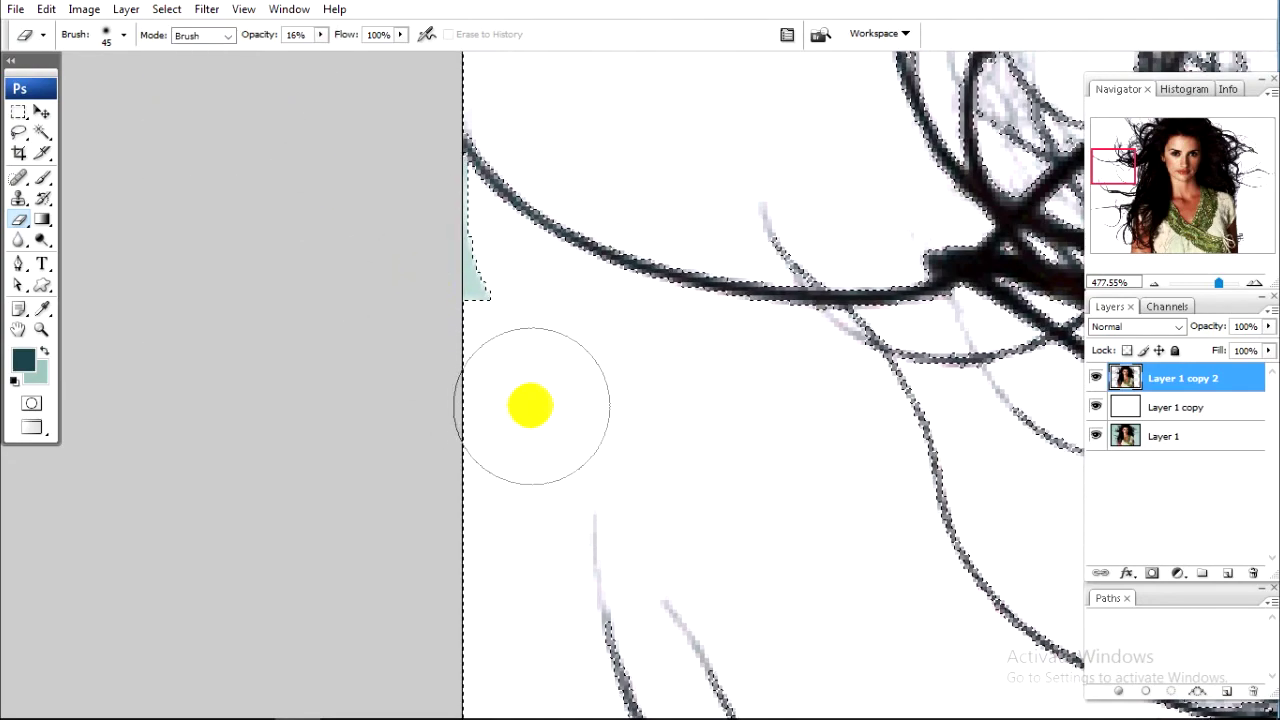
left_click_drag(820, 457, 503, 263)
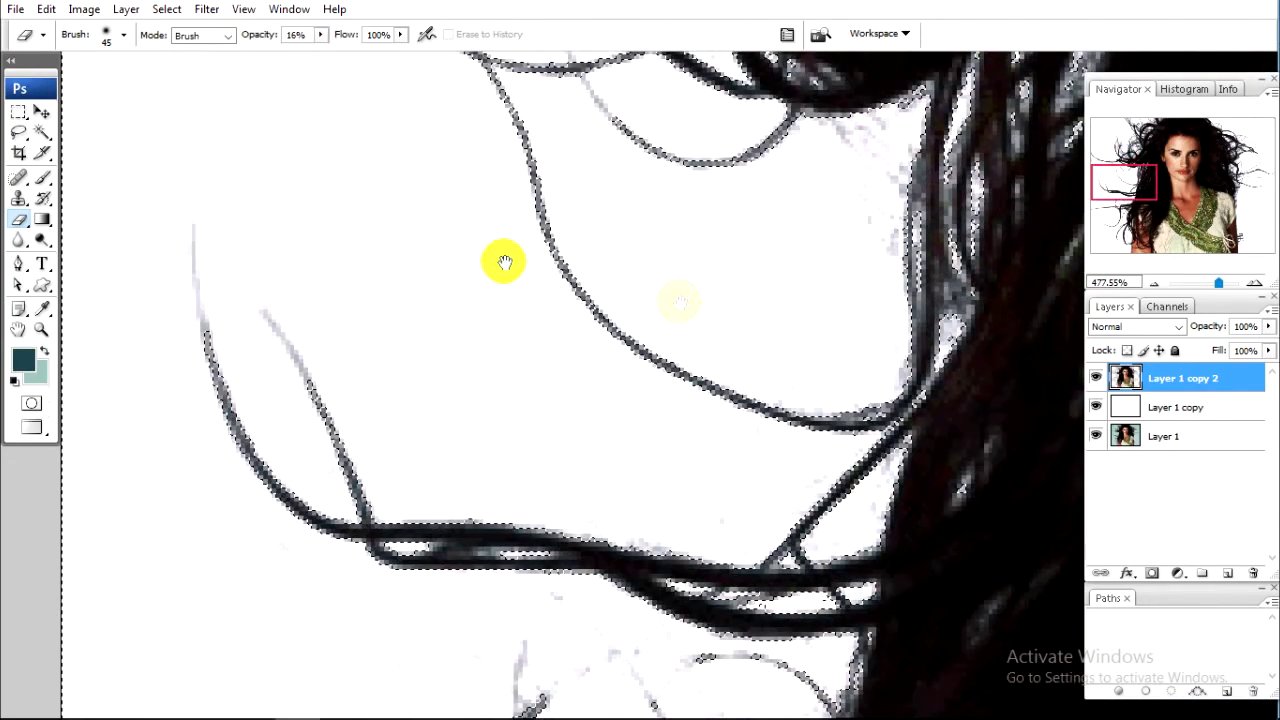
mouse_move(816, 225)
left_mouse_down()
mouse_move(857, 148)
mouse_move(837, 194)
mouse_move(867, 253)
mouse_move(686, 349)
left_mouse_up()
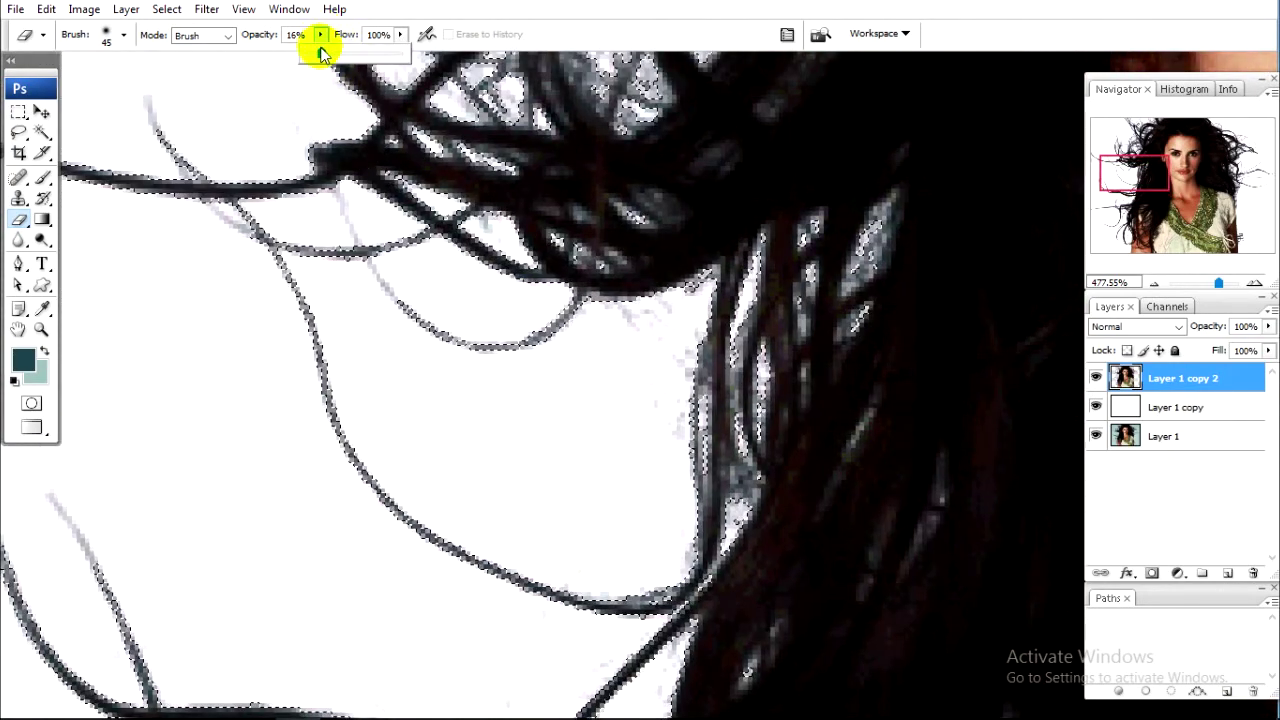
Raise Eraser opacity to 100% and erase faint stray marks near the top-left corner
left_click_drag(320, 35, 430, 50)
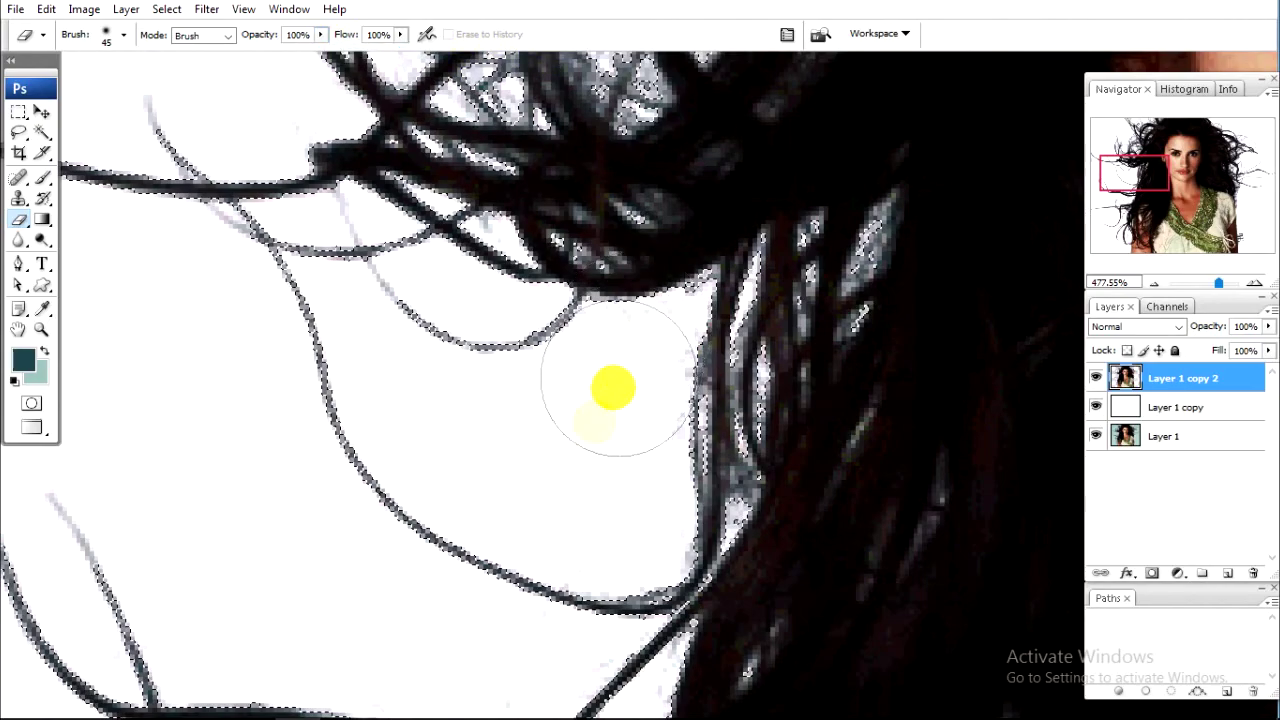
left_click_drag(614, 457, 577, 540)
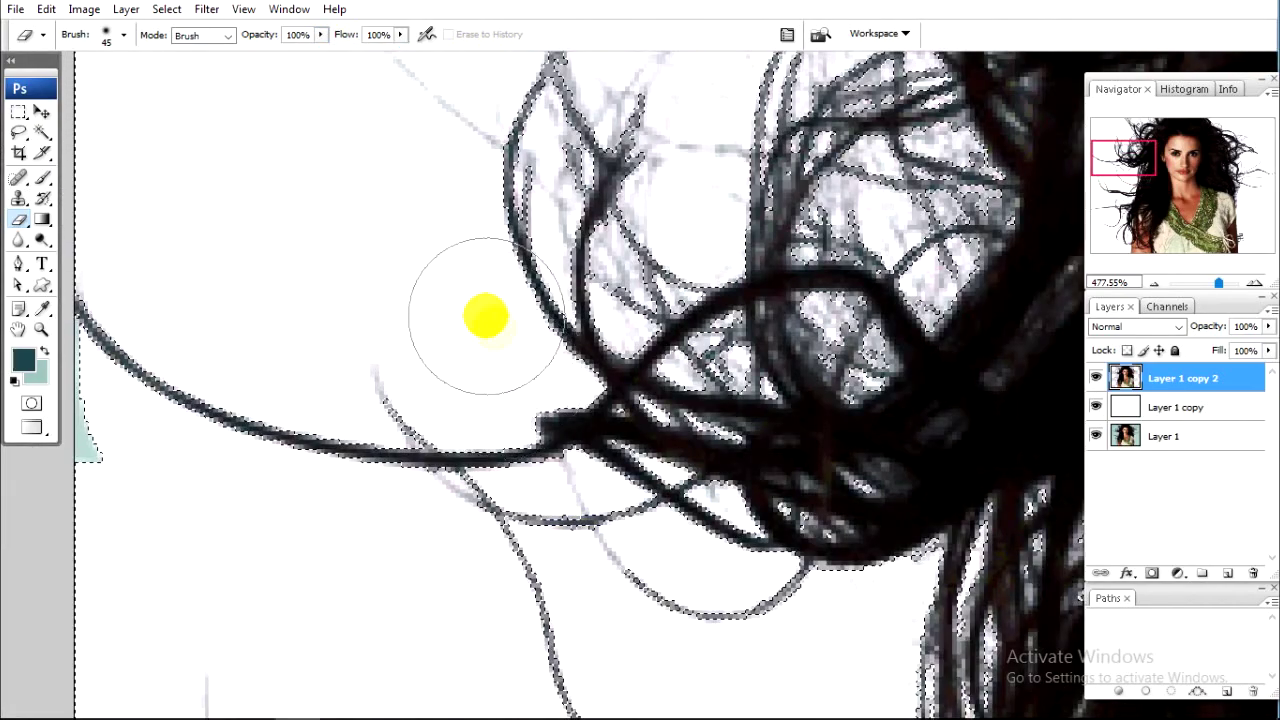
scroll(486, 314, "up", 5)
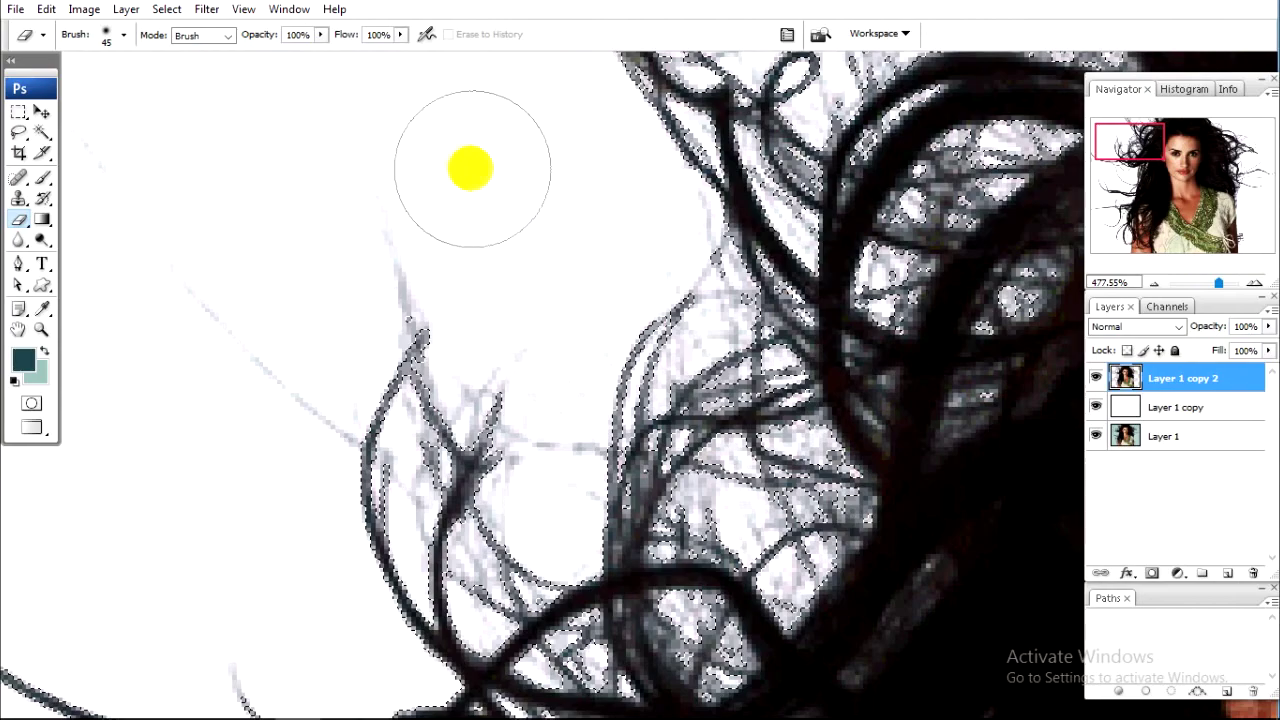
scroll(487, 288, "up", 3)
scroll(487, 288, "left", 3)
left_click_drag(314, 349, 437, 555)
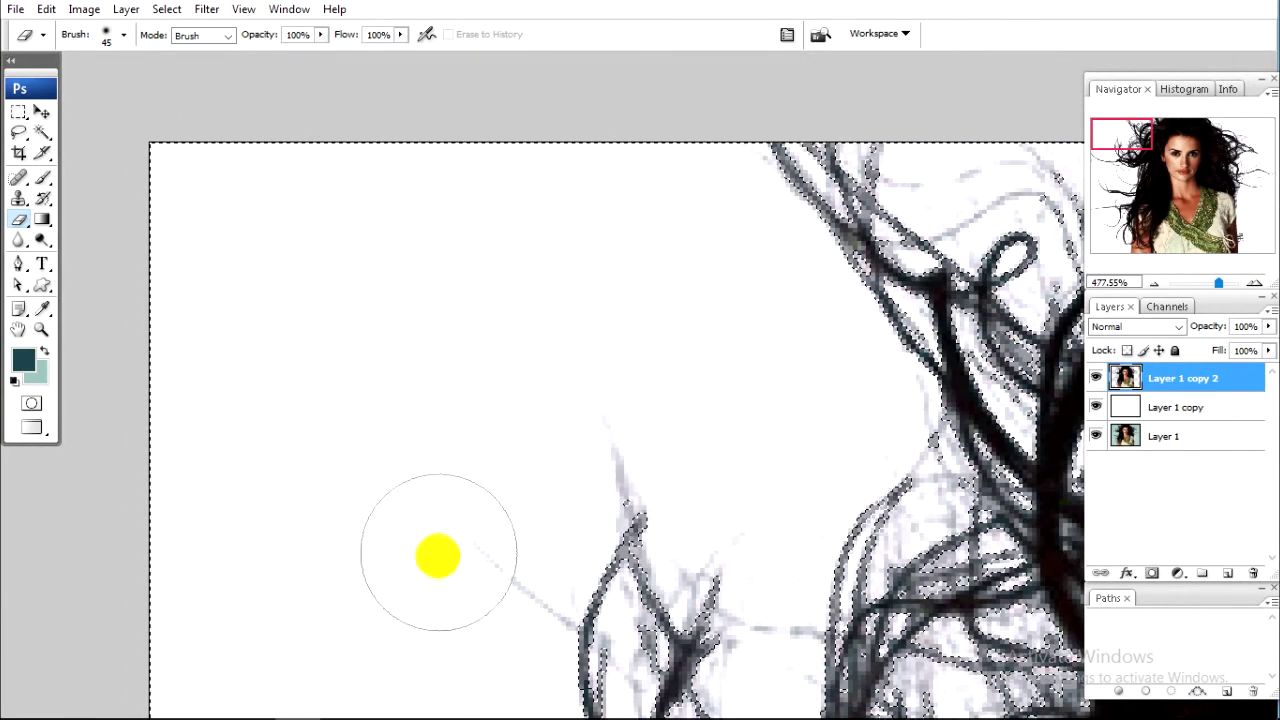
scroll(480, 334, "down", 3)
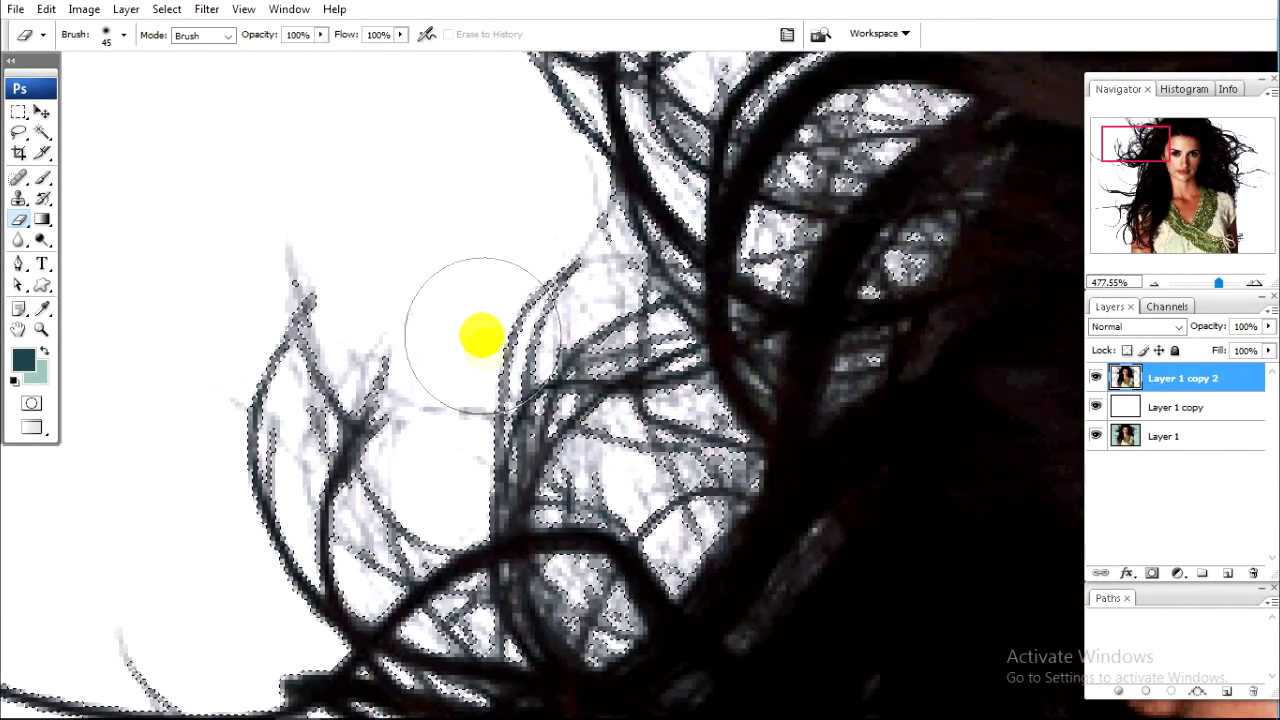
scroll(405, 375, "right", 2)
Shrink the brush to 20 and erase faint grey strands and stray pixels around the left-side hair
key("bracketleft")
key("bracketleft")
key("bracketleft")
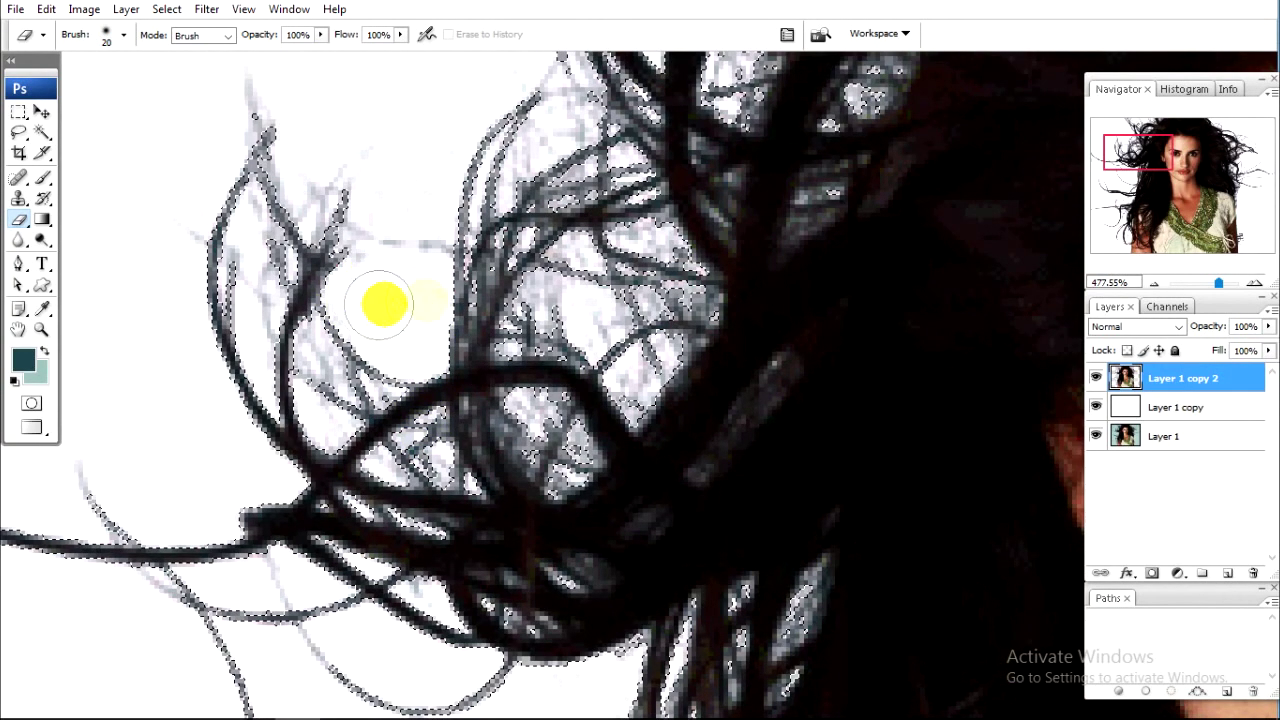
mouse_move(396, 315)
left_mouse_down()
mouse_move(586, 316)
mouse_move(329, 363)
mouse_move(135, 183)
left_mouse_up()
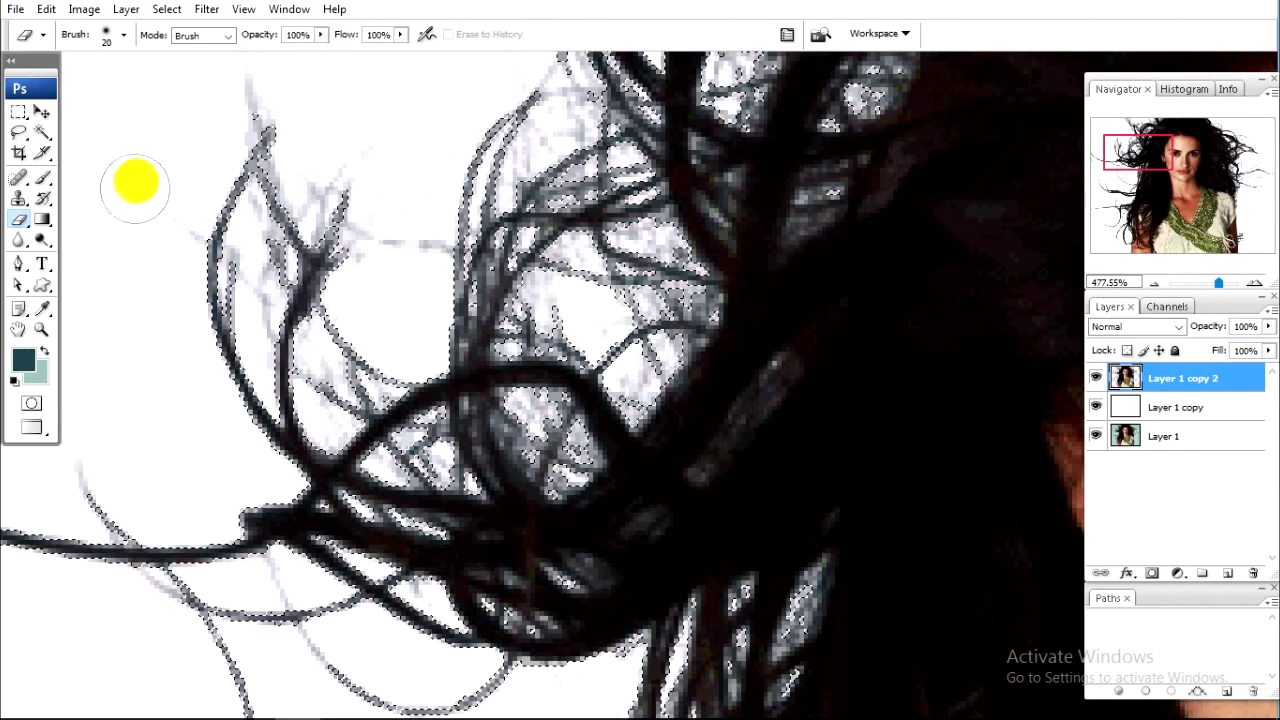
scroll(514, 357, "up", 2)
scroll(523, 214, "up", 3)
scroll(514, 366, "up", 3)
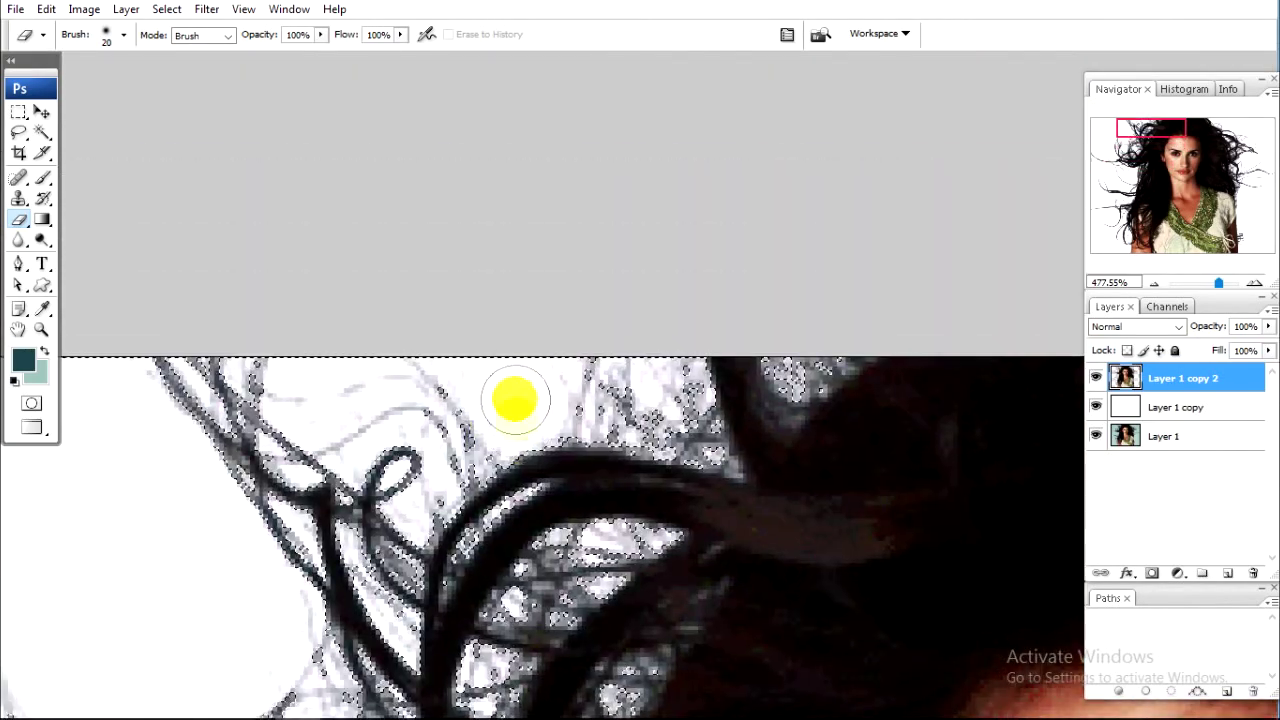
scroll(563, 343, "down", 2)
scroll(466, 366, "down", 3)
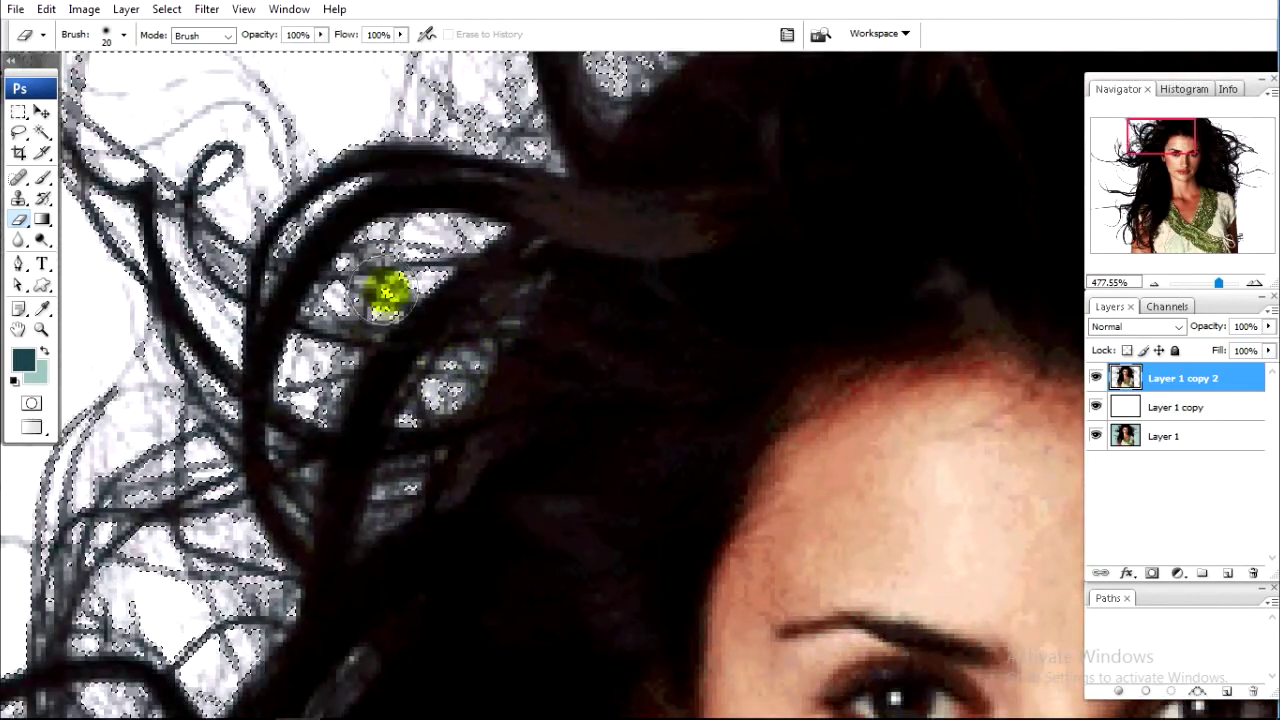
left_click_drag(322, 352, 435, 219)
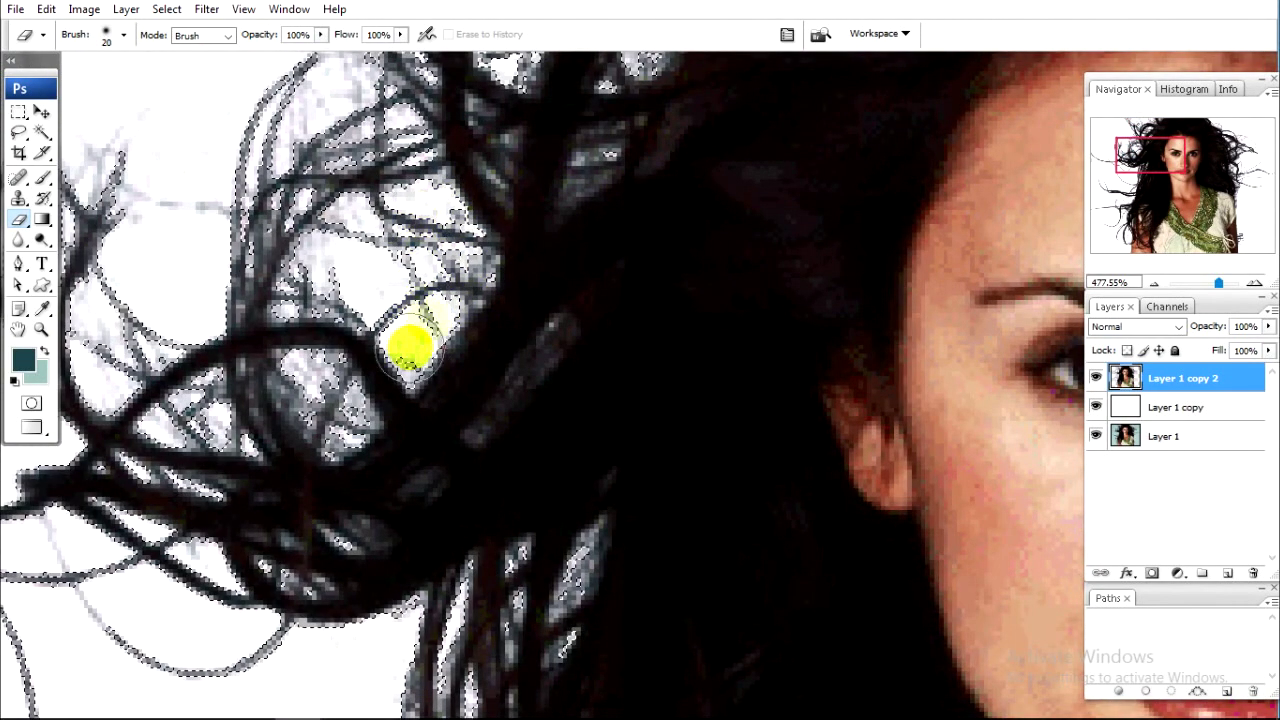
scroll(586, 523, "down", 3)
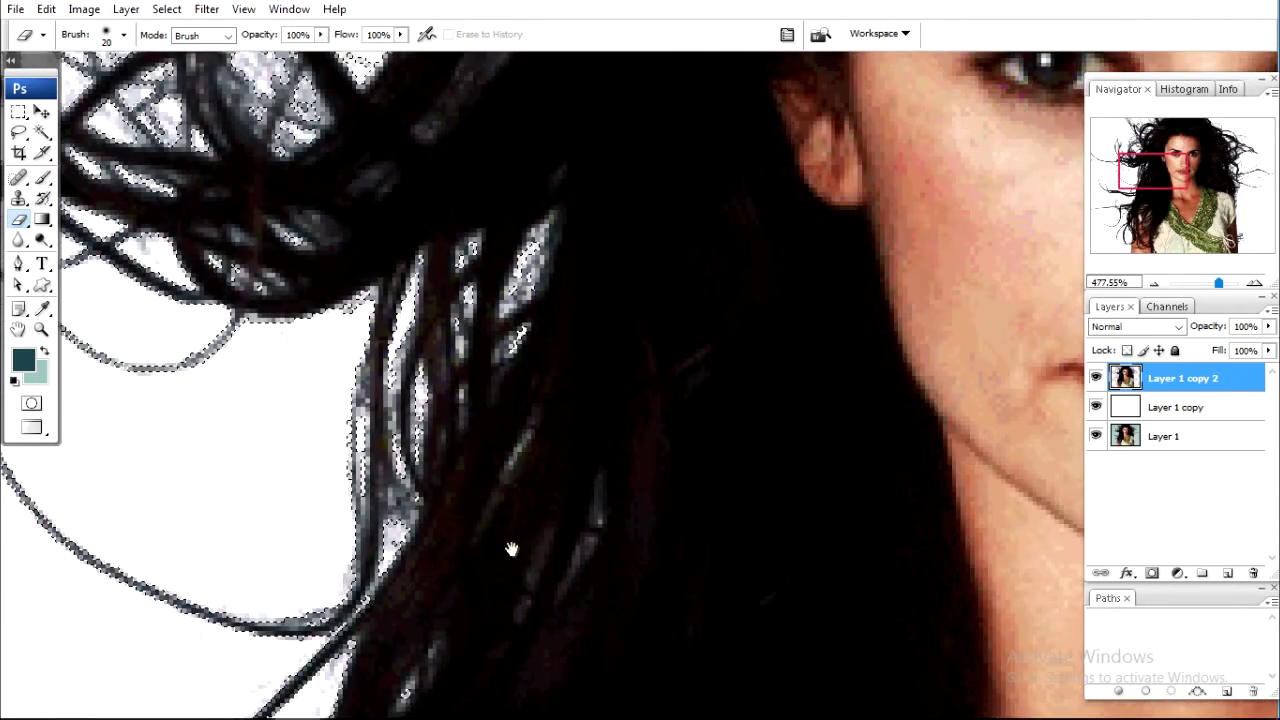
mouse_move(508, 543)
left_mouse_down()
mouse_move(386, 335)
mouse_move(571, 229)
left_mouse_up()
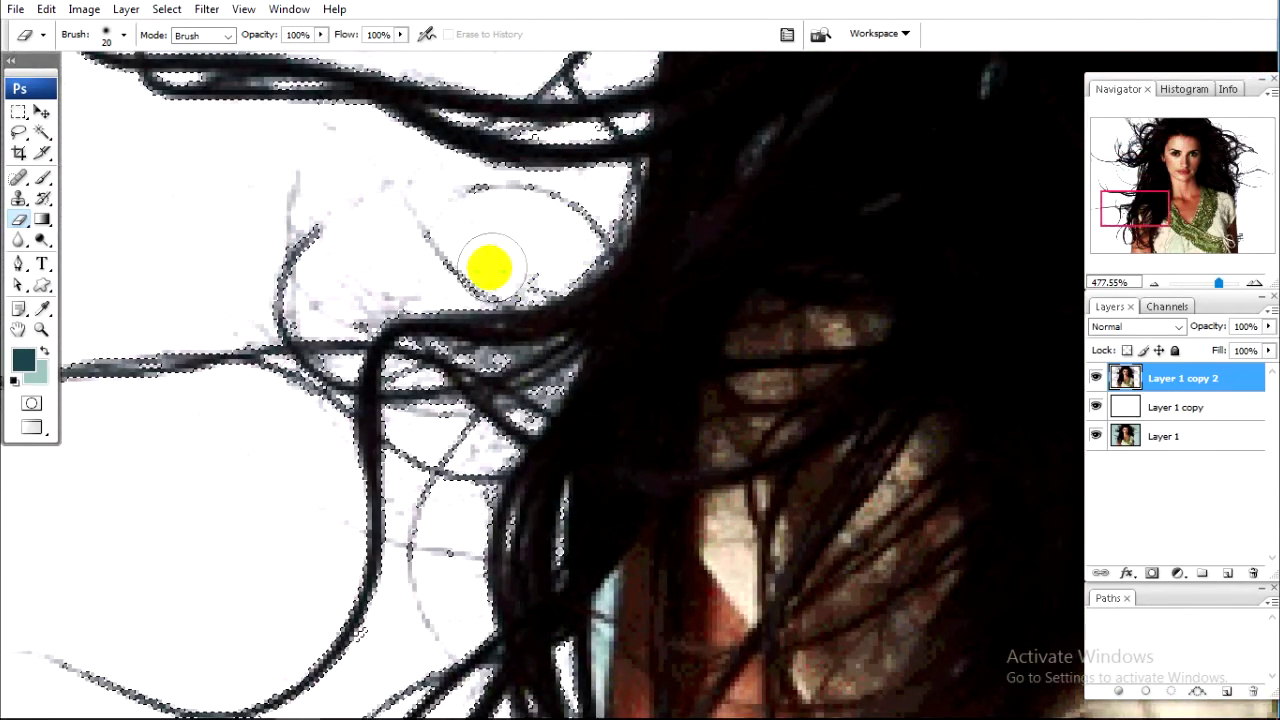
left_click_drag(560, 281, 378, 261)
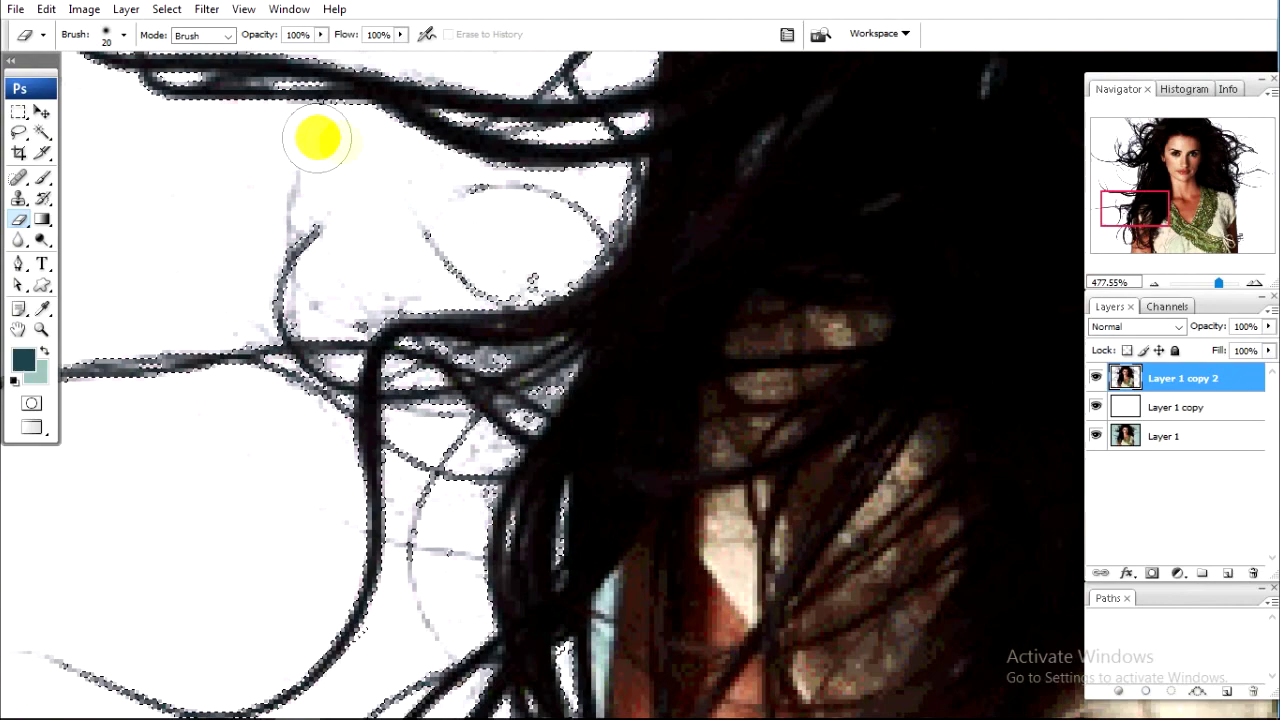
Pan along the image's top edge and top-right hair down to the lower right strands
scroll(400, 330, "down", 2)
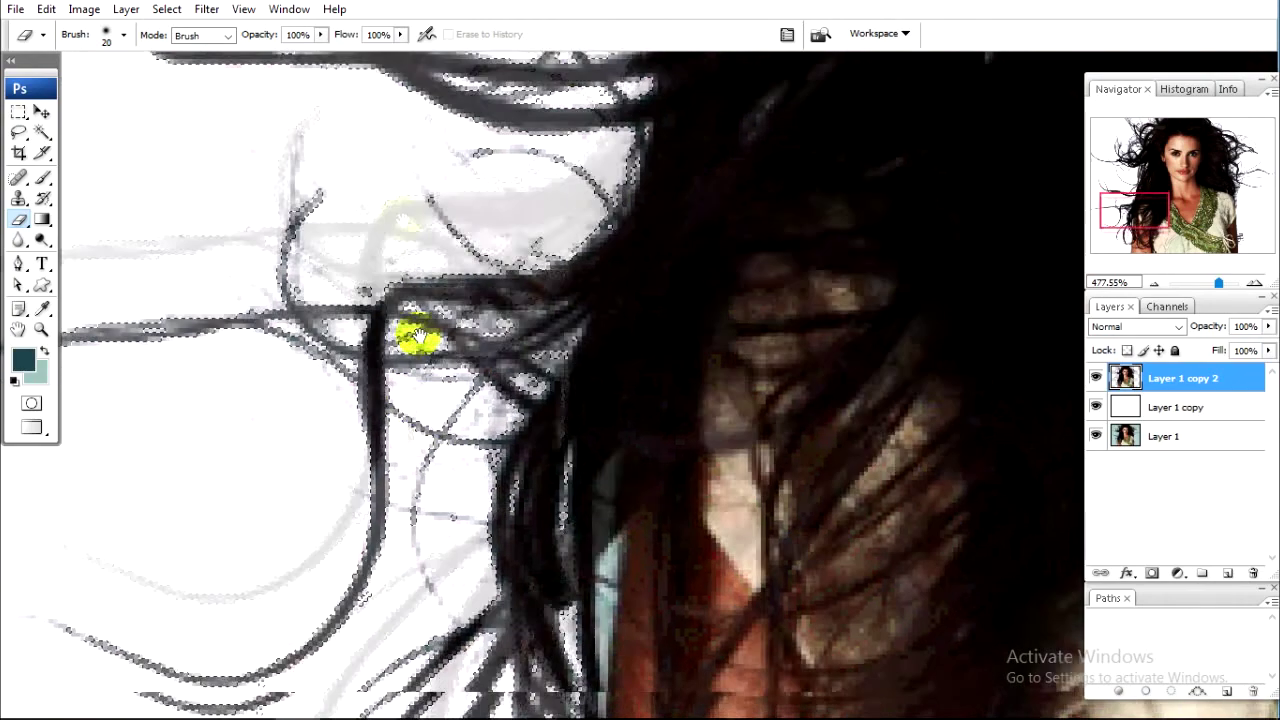
scroll(420, 400, "down", 3)
scroll(428, 250, "down", 3)
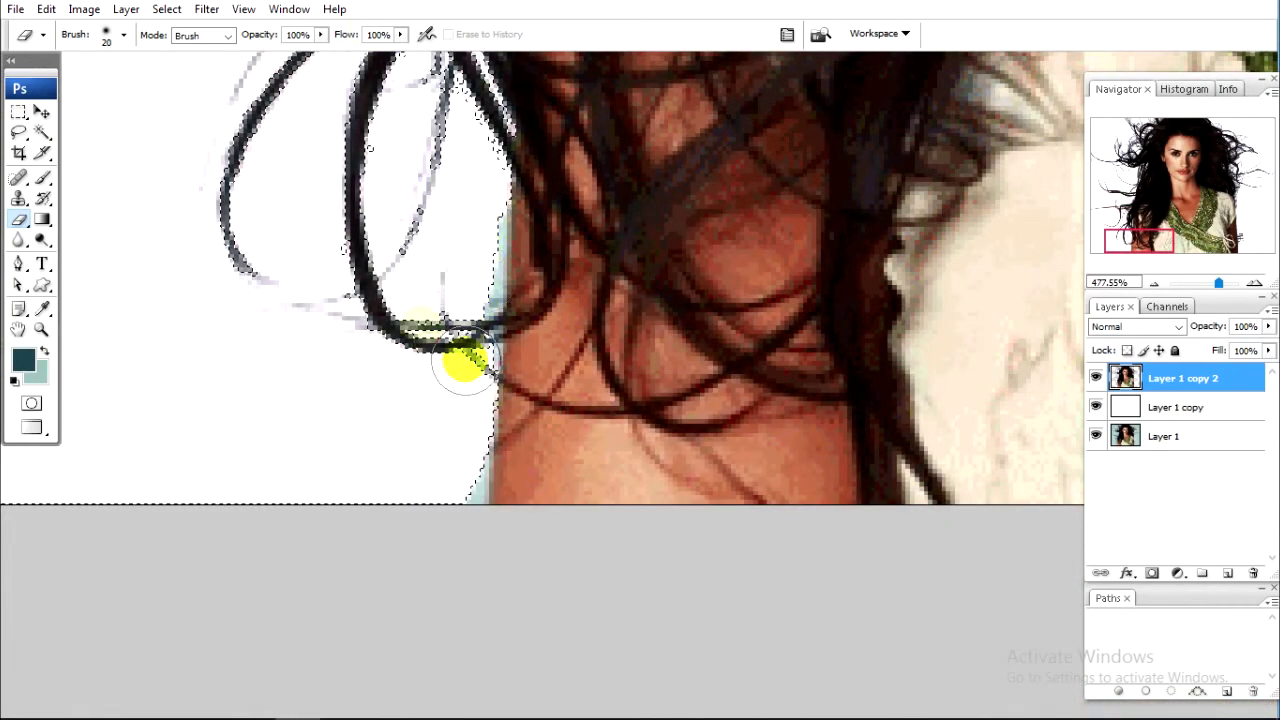
mouse_move(513, 226)
left_mouse_down()
mouse_move(500, 308)
mouse_move(380, 449)
mouse_move(711, 349)
mouse_move(522, 524)
left_mouse_up()
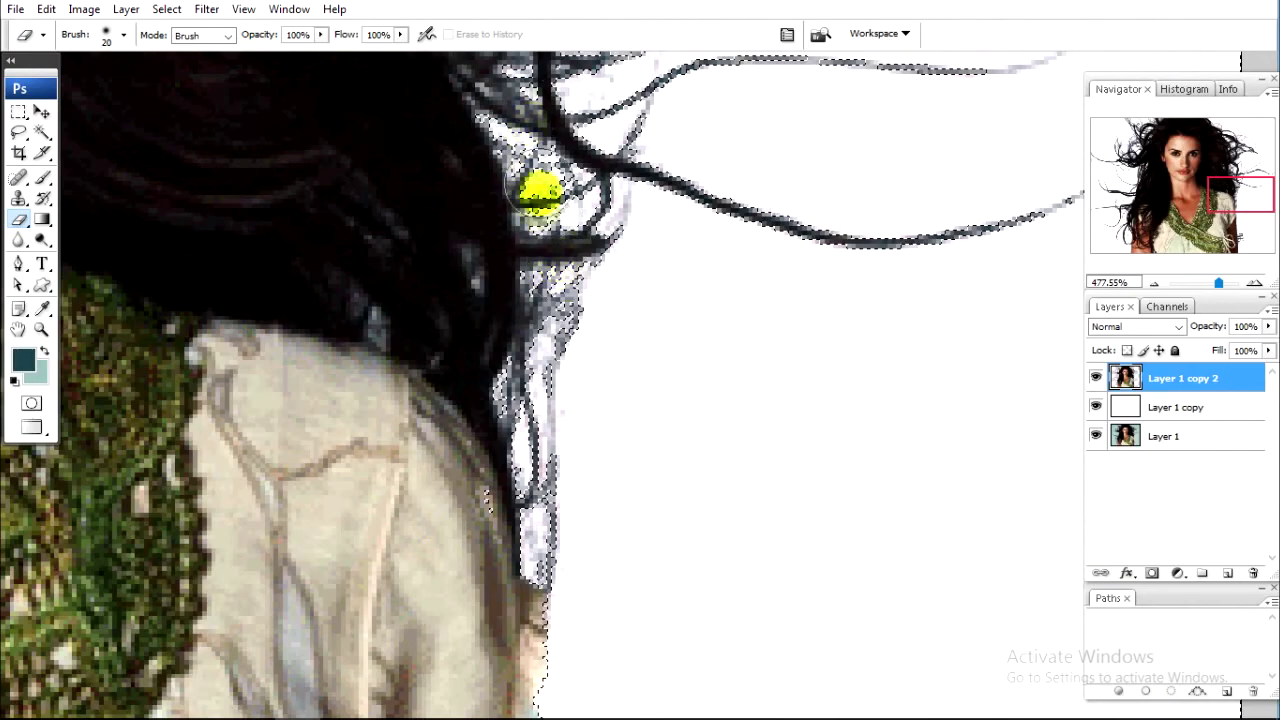
scroll(540, 195, "up", 3)
scroll(476, 175, "up", 3)
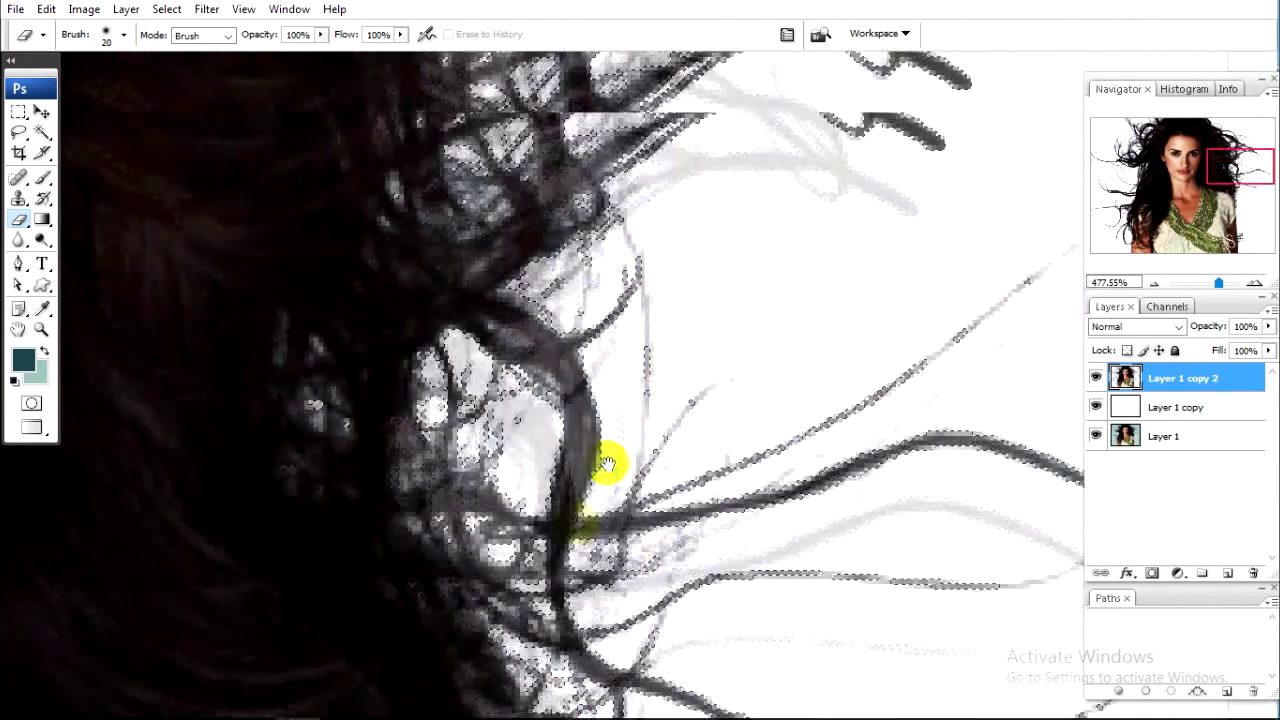
scroll(432, 262, "up", 3)
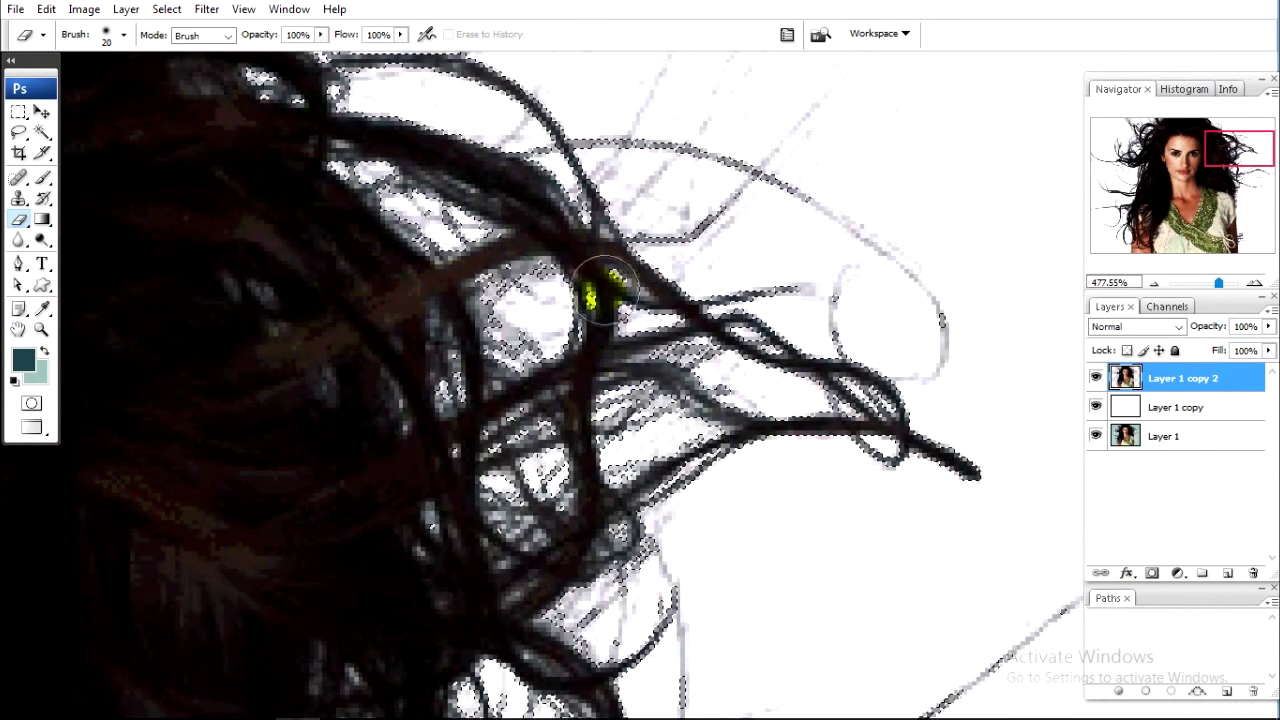
left_click_drag(643, 78, 634, 194)
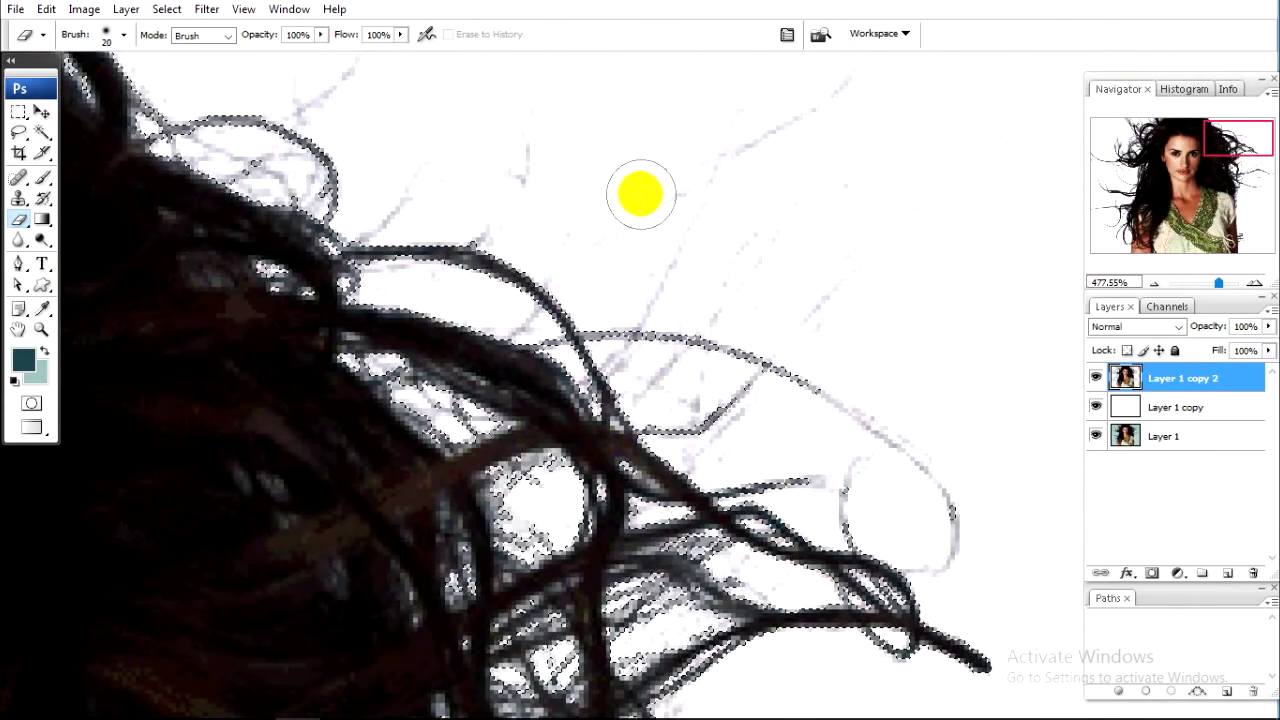
mouse_move(434, 171)
left_mouse_down()
mouse_move(511, 330)
mouse_move(566, 366)
left_mouse_up()
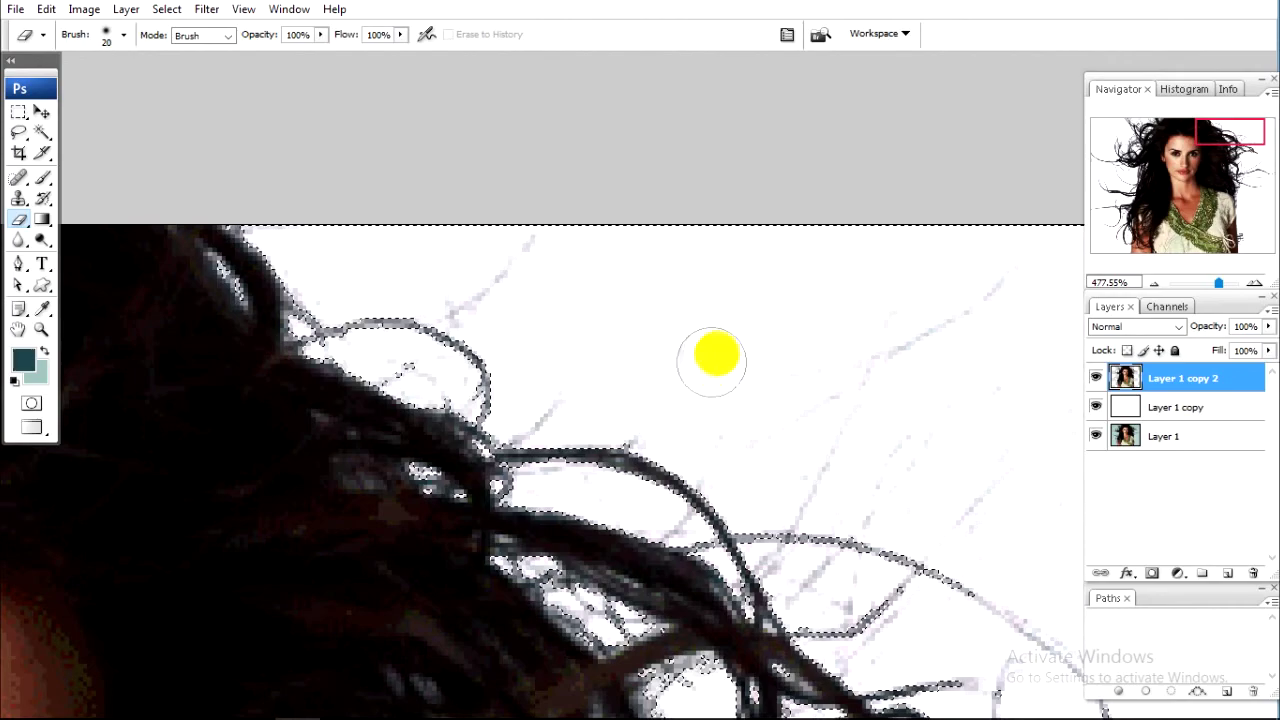
left_click_drag(943, 343, 829, 283)
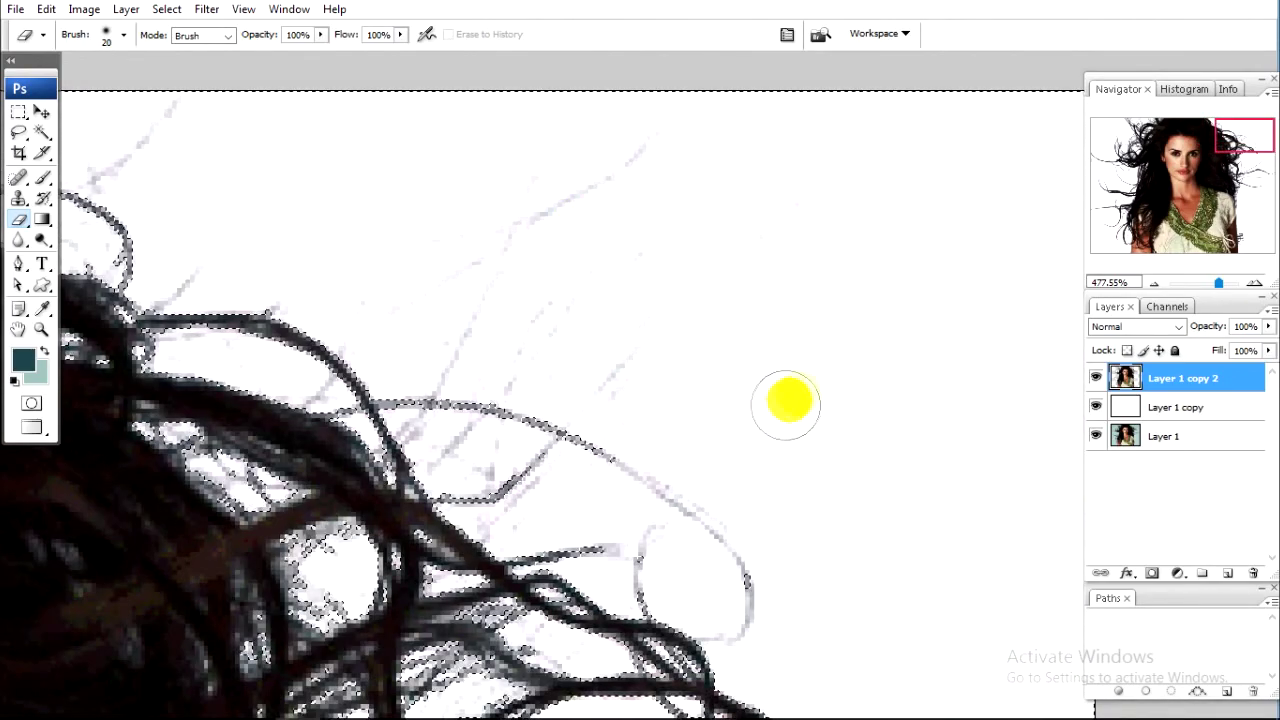
mouse_move(737, 566)
left_mouse_down()
mouse_move(831, 403)
mouse_move(819, 440)
mouse_move(597, 286)
left_mouse_up()
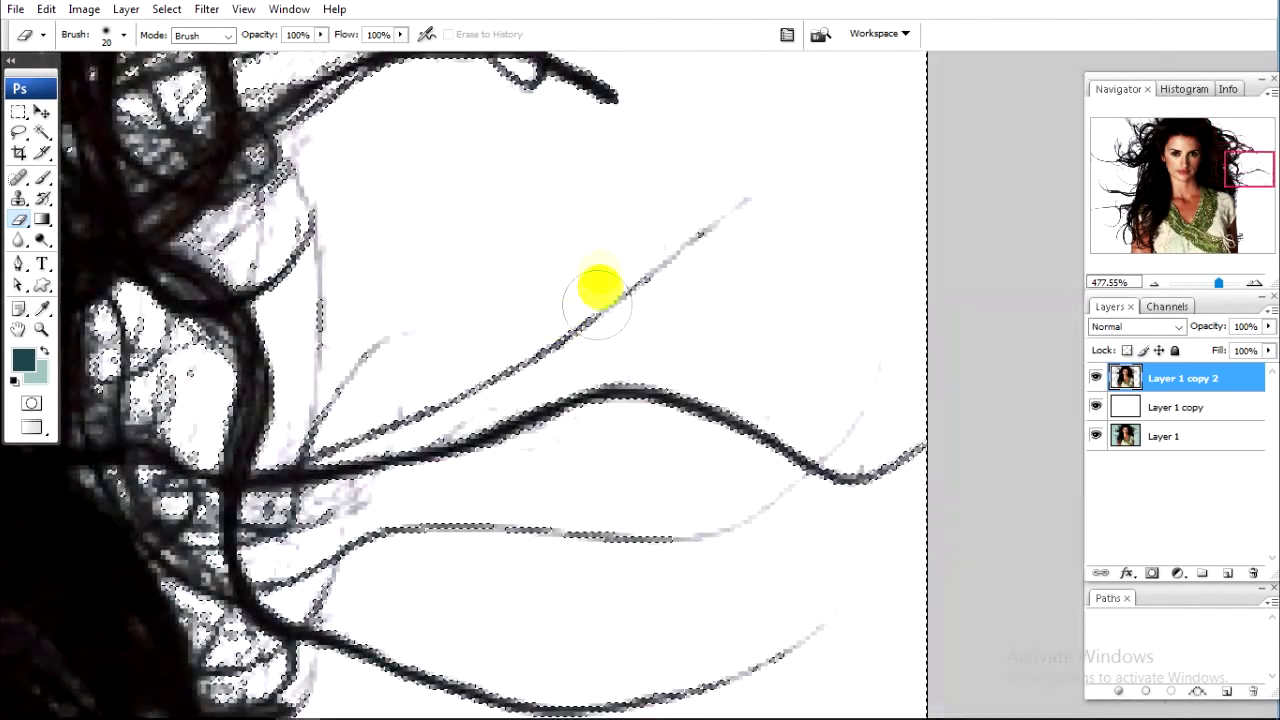
left_click_drag(449, 306, 474, 228)
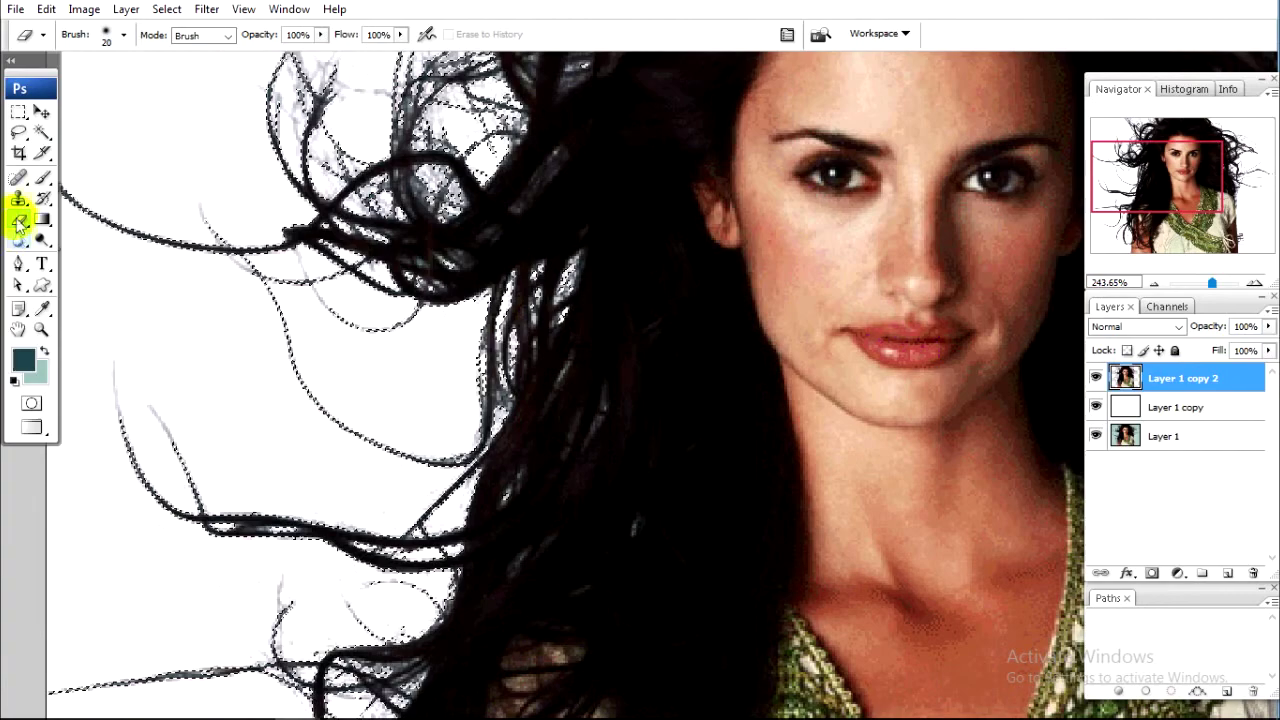
Switch to the Burn tool and darken the faint hair strands beside the face
left_click(41, 240)
left_click(112, 256)
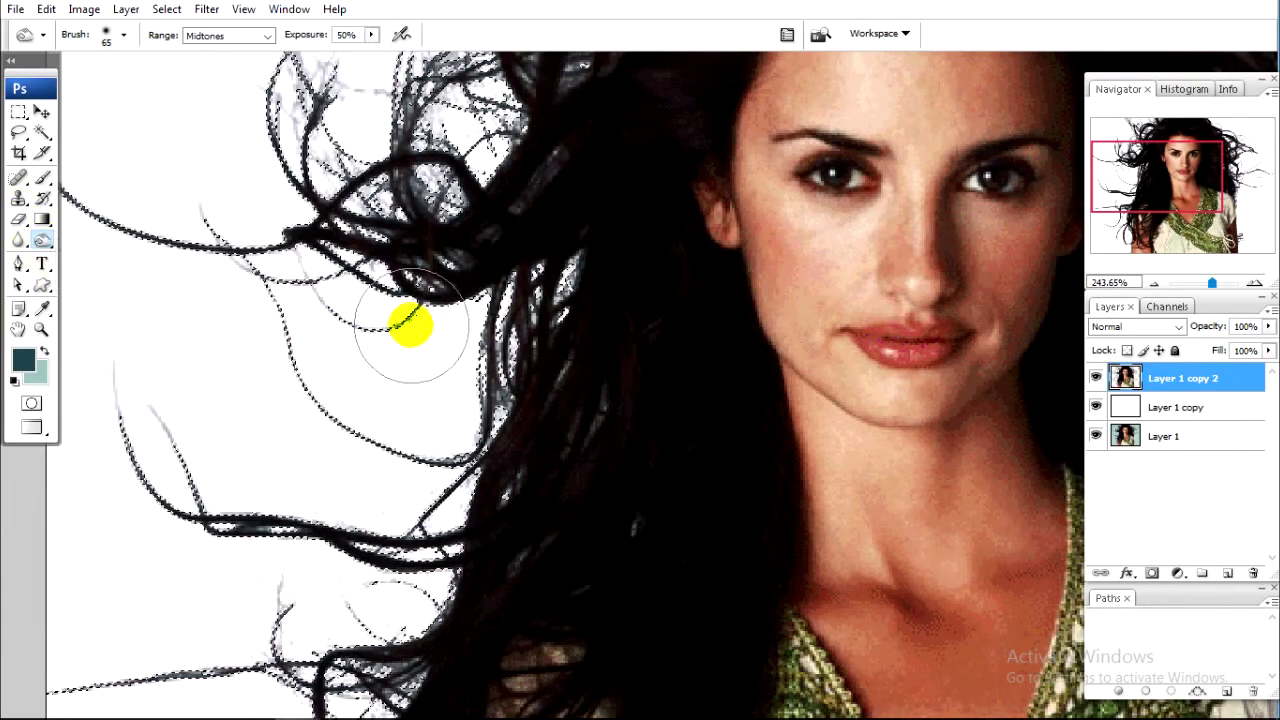
scroll(470, 310, "up", 3)
mouse_move(565, 395)
left_mouse_down()
mouse_move(428, 250)
mouse_move(600, 180)
mouse_move(600, 372)
left_mouse_up()
left_click_drag(600, 290, 735, 510)
mouse_move(848, 300)
left_mouse_down()
mouse_move(563, 220)
mouse_move(551, 306)
mouse_move(566, 317)
mouse_move(500, 183)
mouse_move(449, 409)
mouse_move(471, 449)
mouse_move(528, 128)
mouse_move(525, 395)
mouse_move(571, 280)
mouse_move(634, 214)
mouse_move(405, 312)
left_mouse_up()
Pan over the top and right hair down to the shoulder, blouse bow and dark strip
left_click_drag(563, 257, 613, 543)
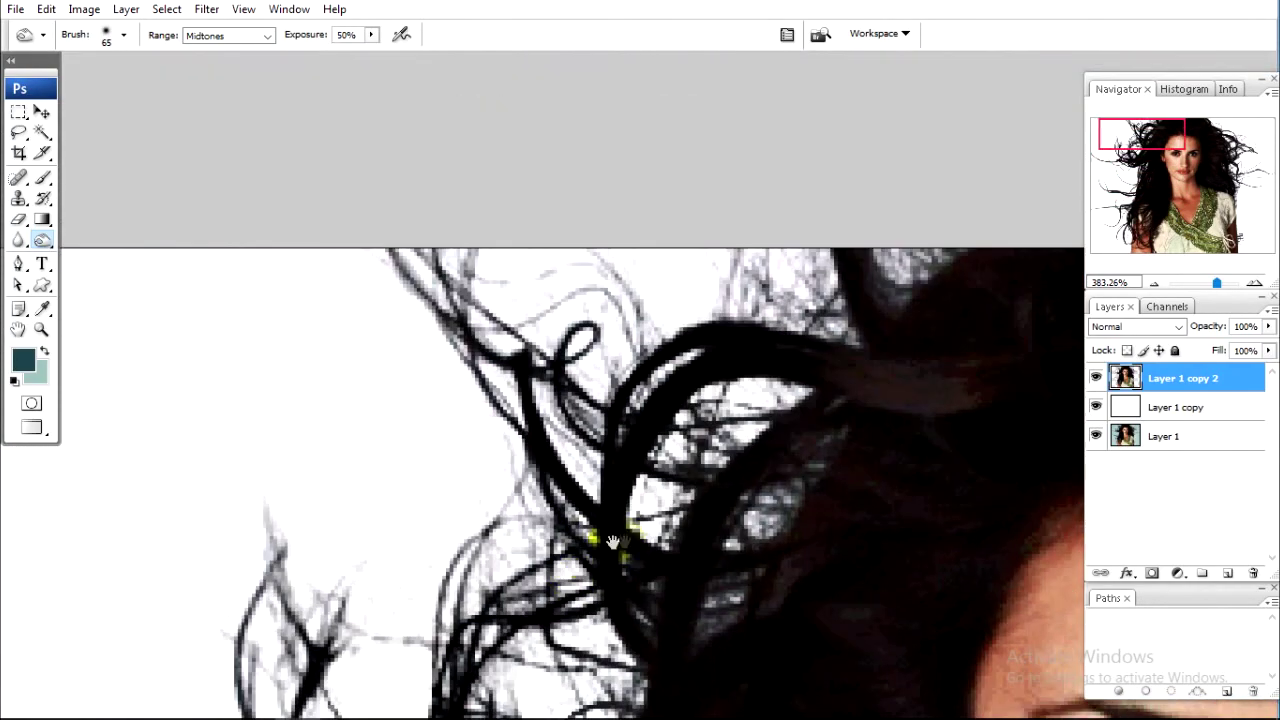
left_click_drag(783, 271, 249, 294)
left_click_drag(1030, 440, 600, 451)
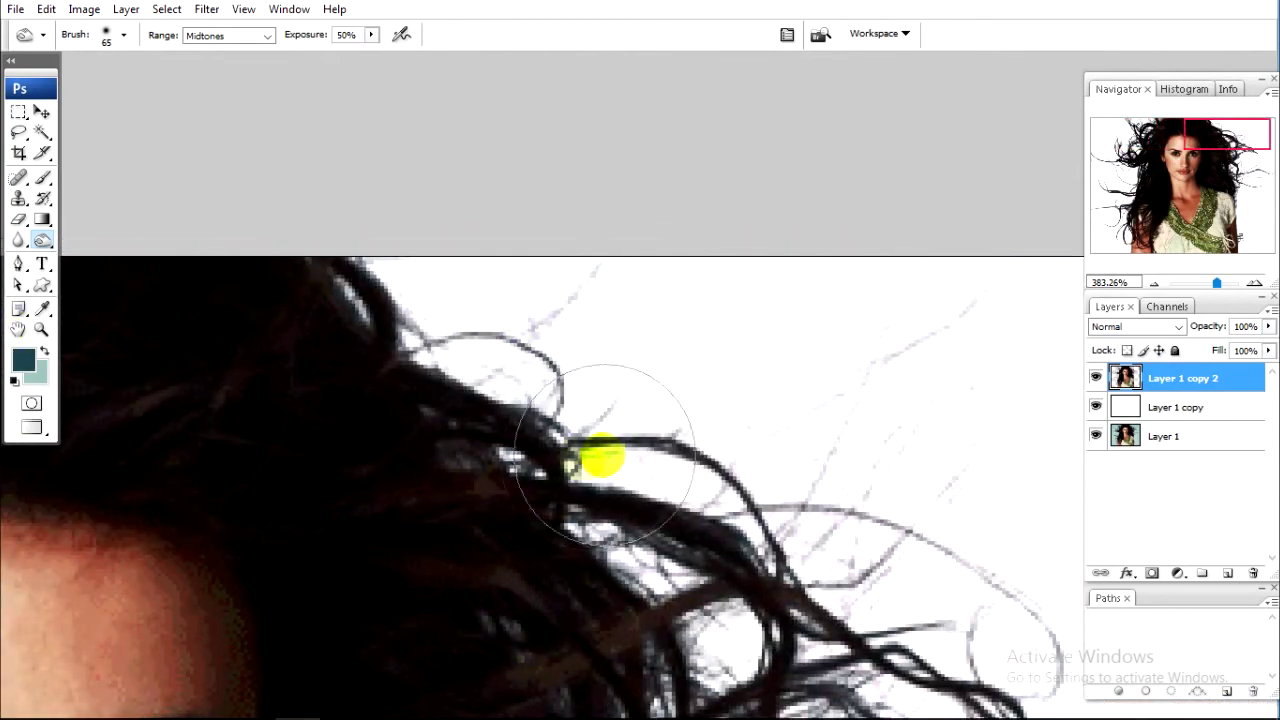
left_click_drag(646, 407, 543, 229)
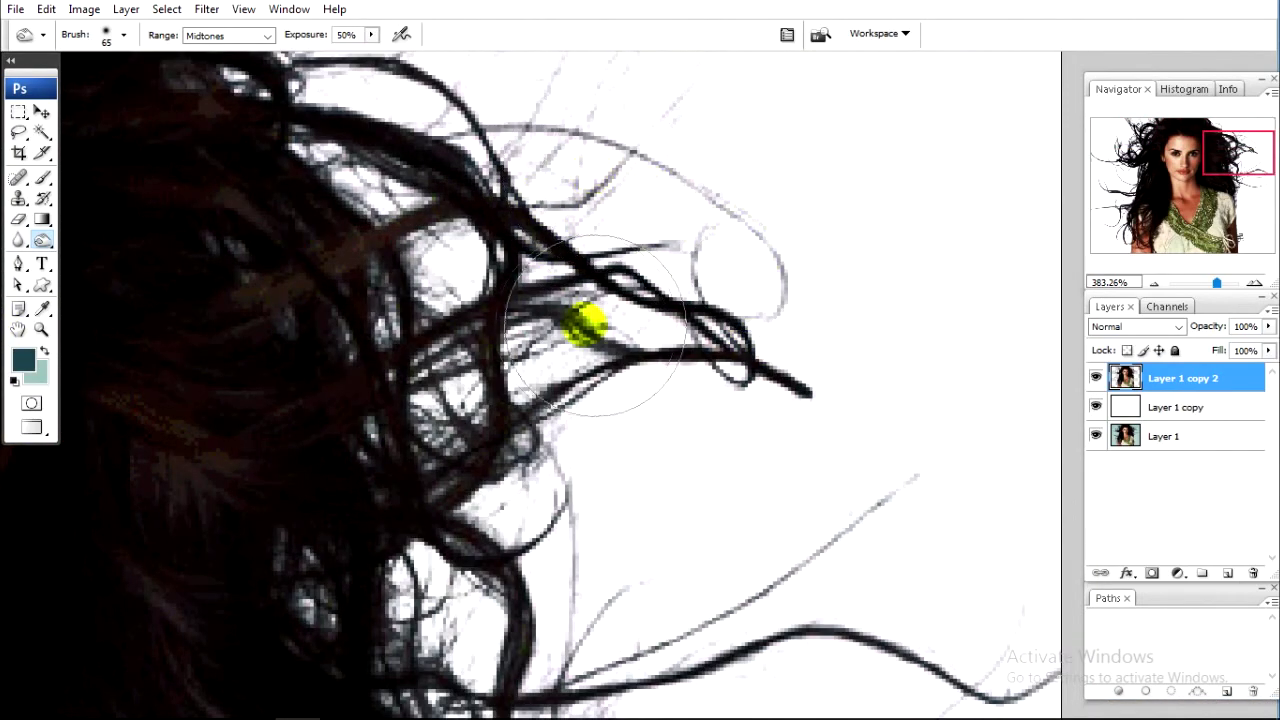
left_click_drag(470, 513, 423, 94)
left_click_drag(531, 323, 490, 75)
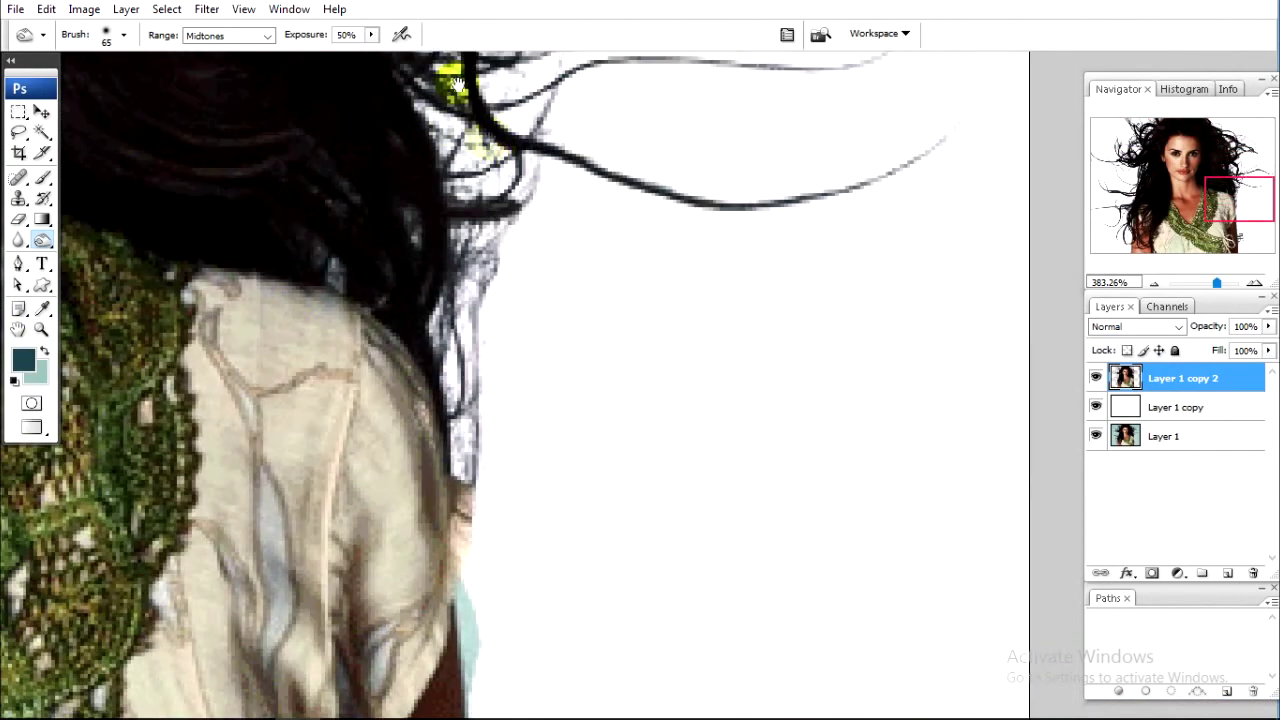
left_click_drag(509, 440, 457, 51)
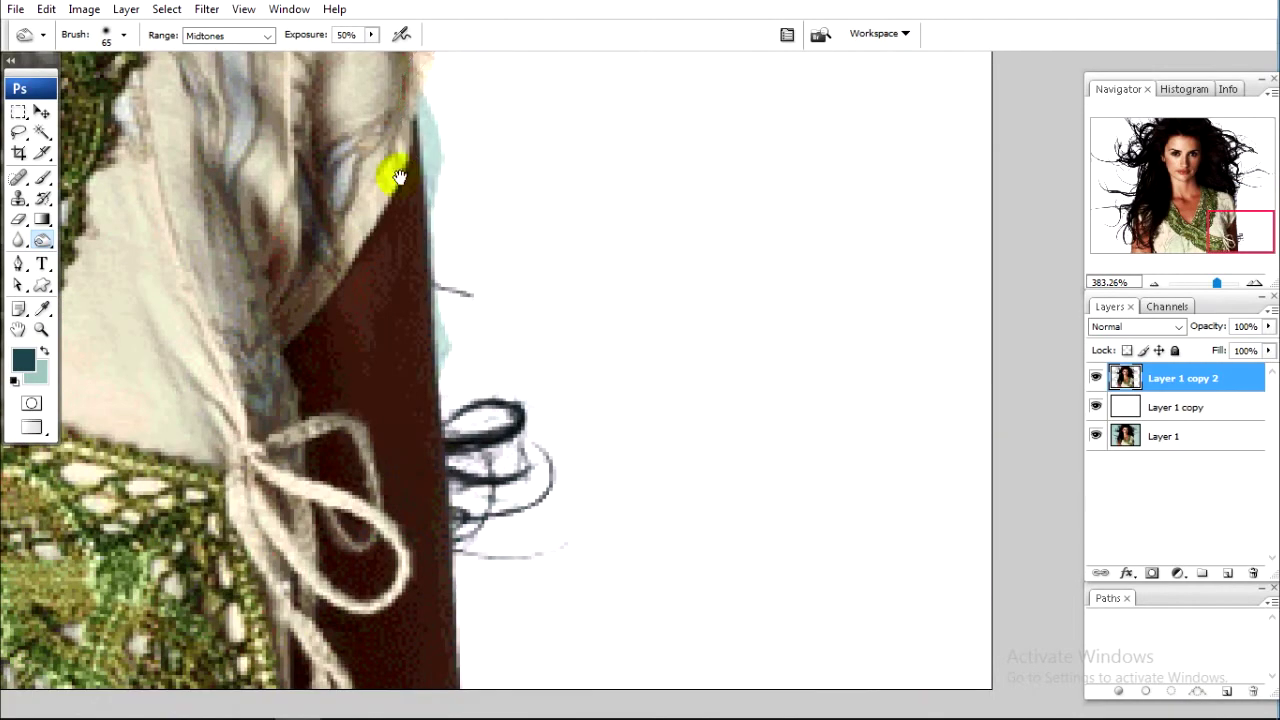
Pick the Eraser and zoom in on the blouse edge where hair meets the shoulder
left_click(18, 220)
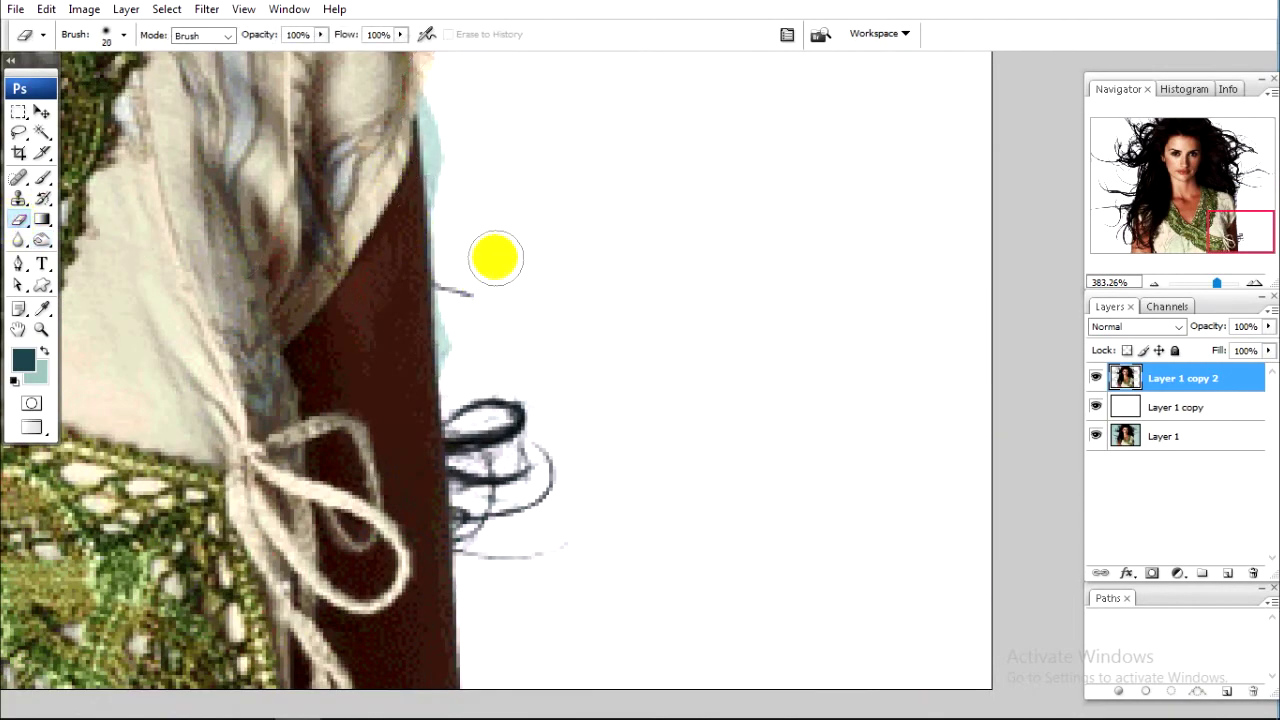
scroll(491, 250, "up", 2, "alt")
left_click_drag(491, 234, 543, 371)
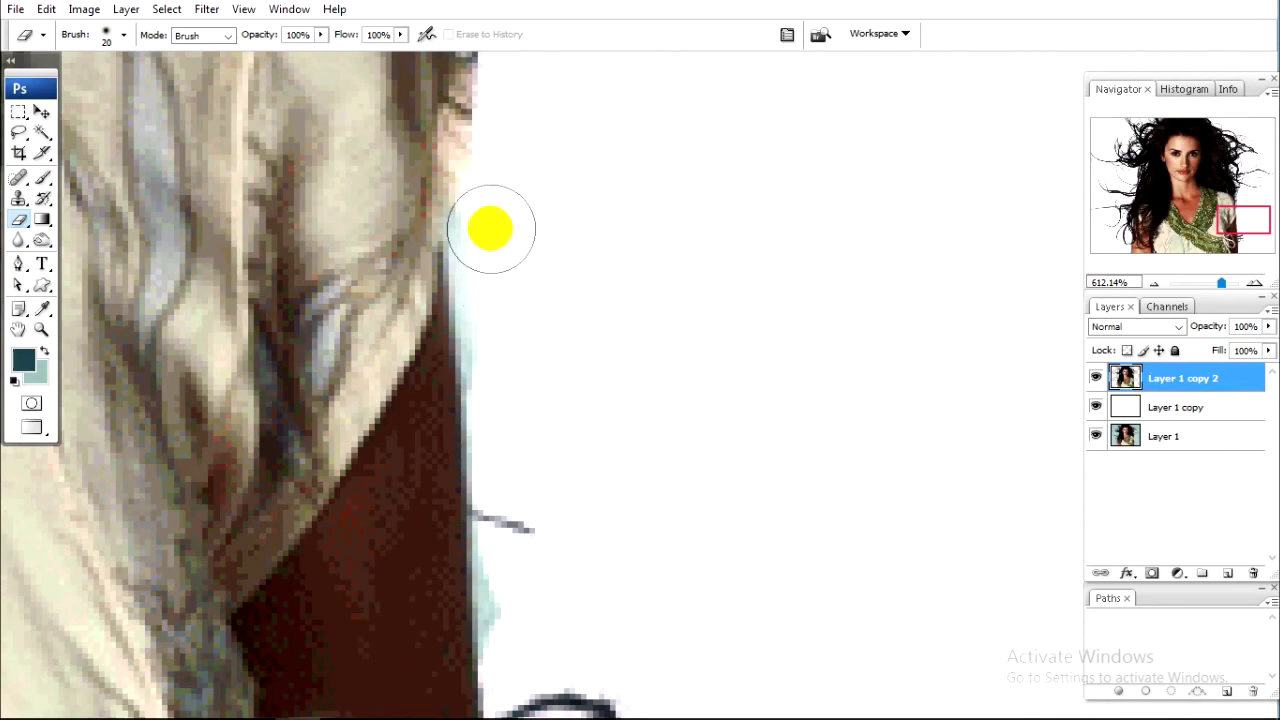
scroll(551, 408, "down", 2)
scroll(494, 197, "down", 4)
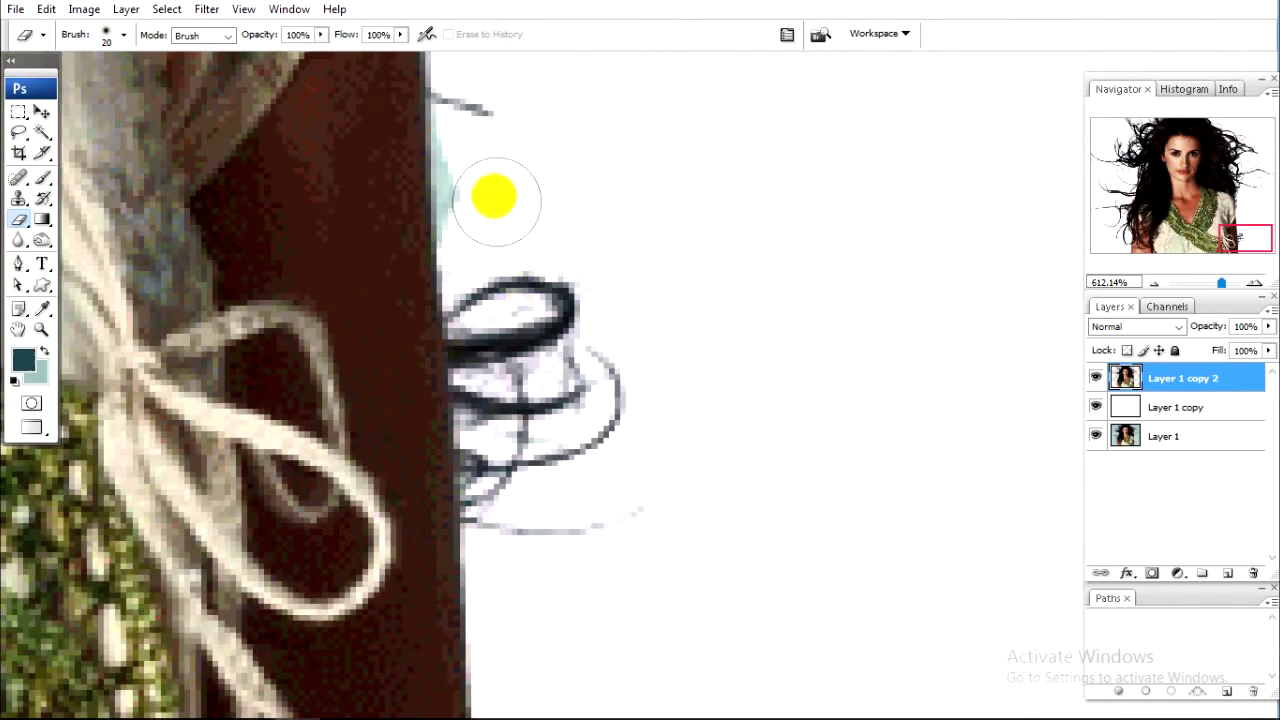
scroll(520, 300, "down", 5)
scroll(400, 360, "left", 8)
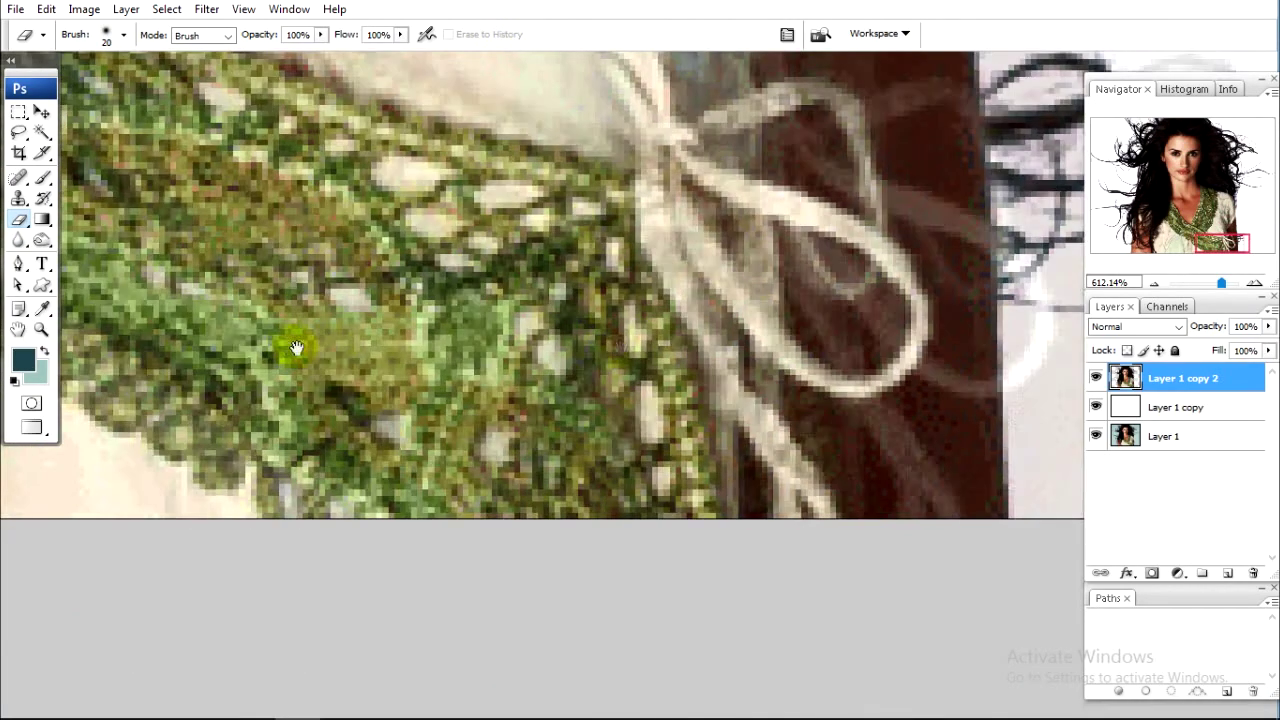
scroll(296, 347, "left", 4)
scroll(837, 371, "left", 5)
scroll(380, 434, "left", 2)
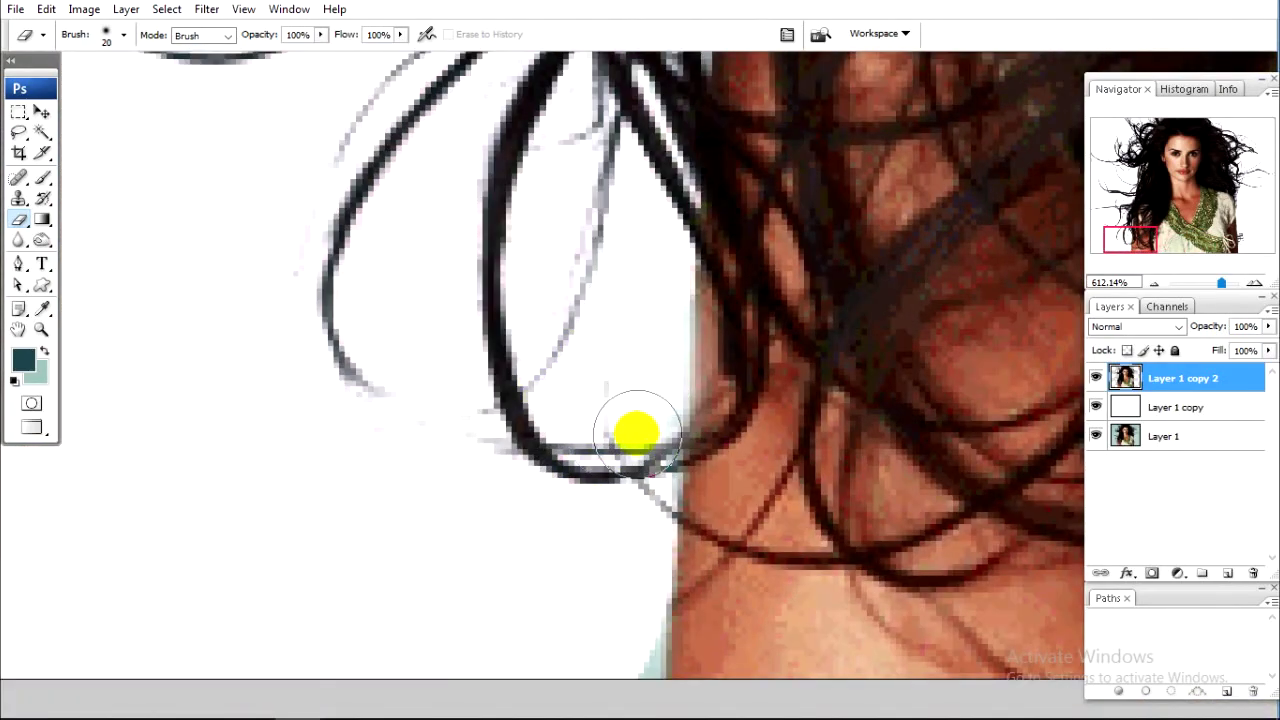
scroll(640, 400, "up", 3)
scroll(650, 370, "up", 2)
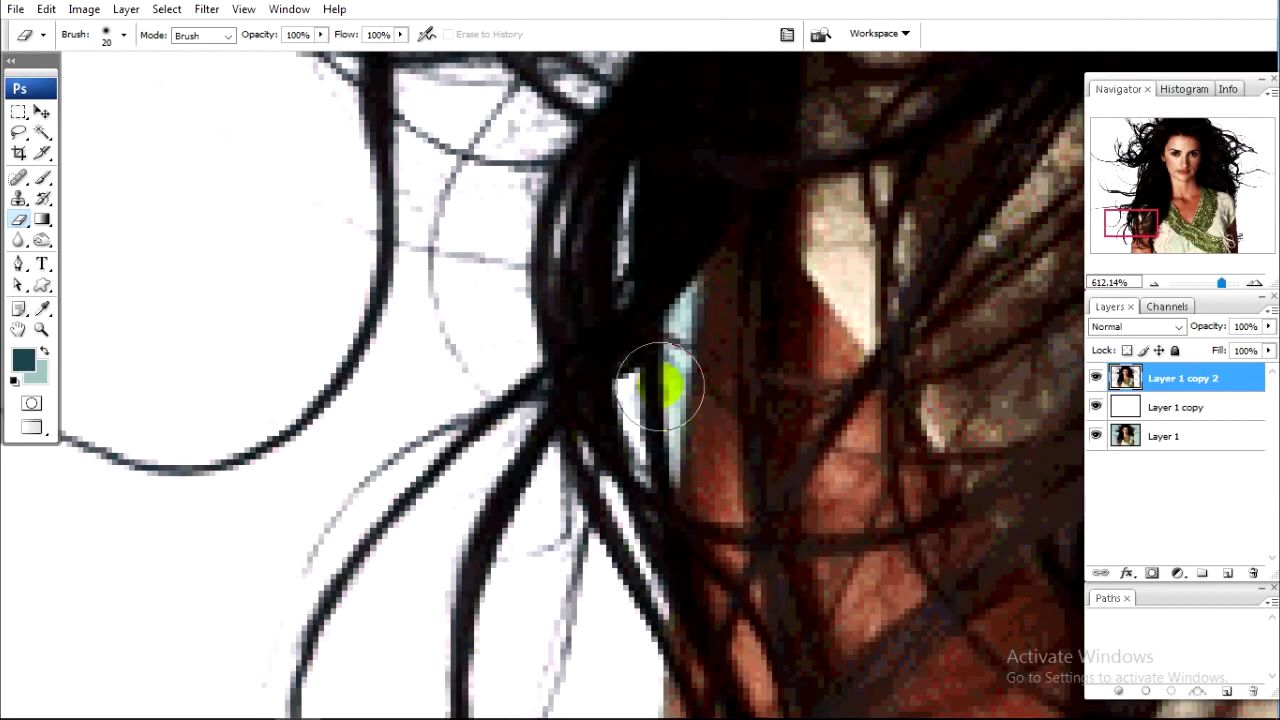
Erase the bluish background strip beside the hair near the shoulder
left_click_drag(675, 363, 673, 428)
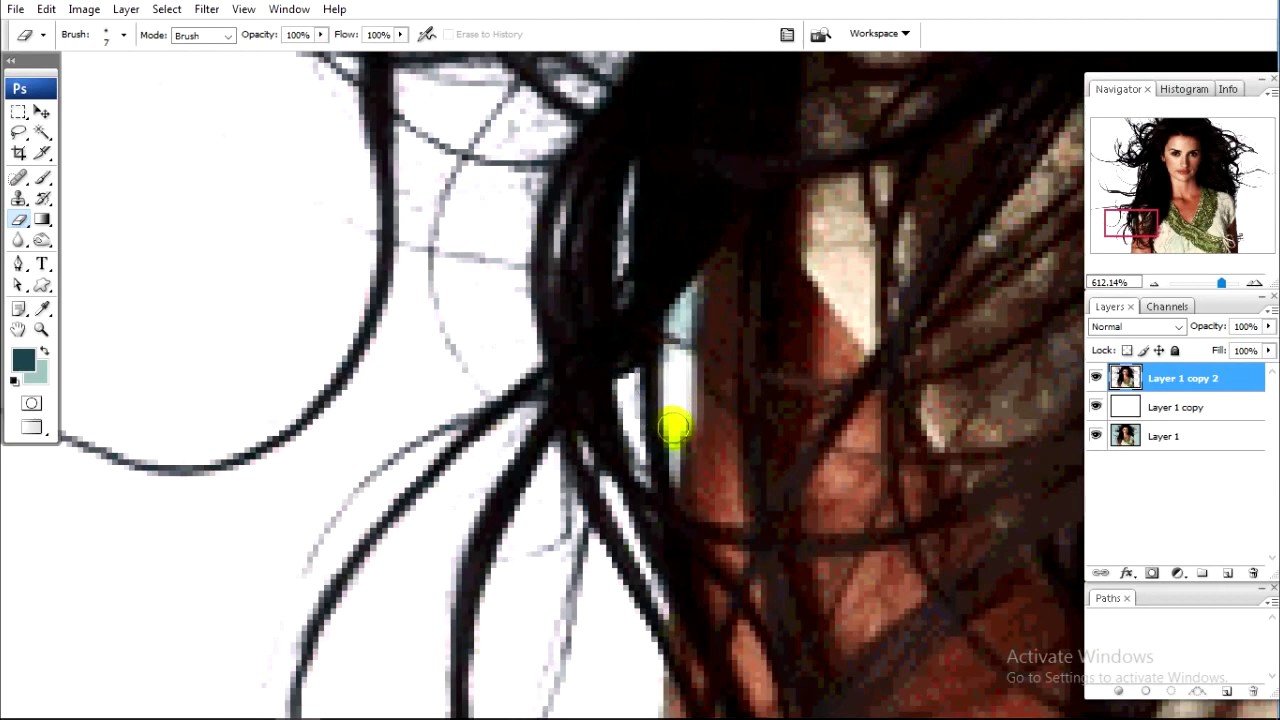
scroll(486, 443, "down", 3)
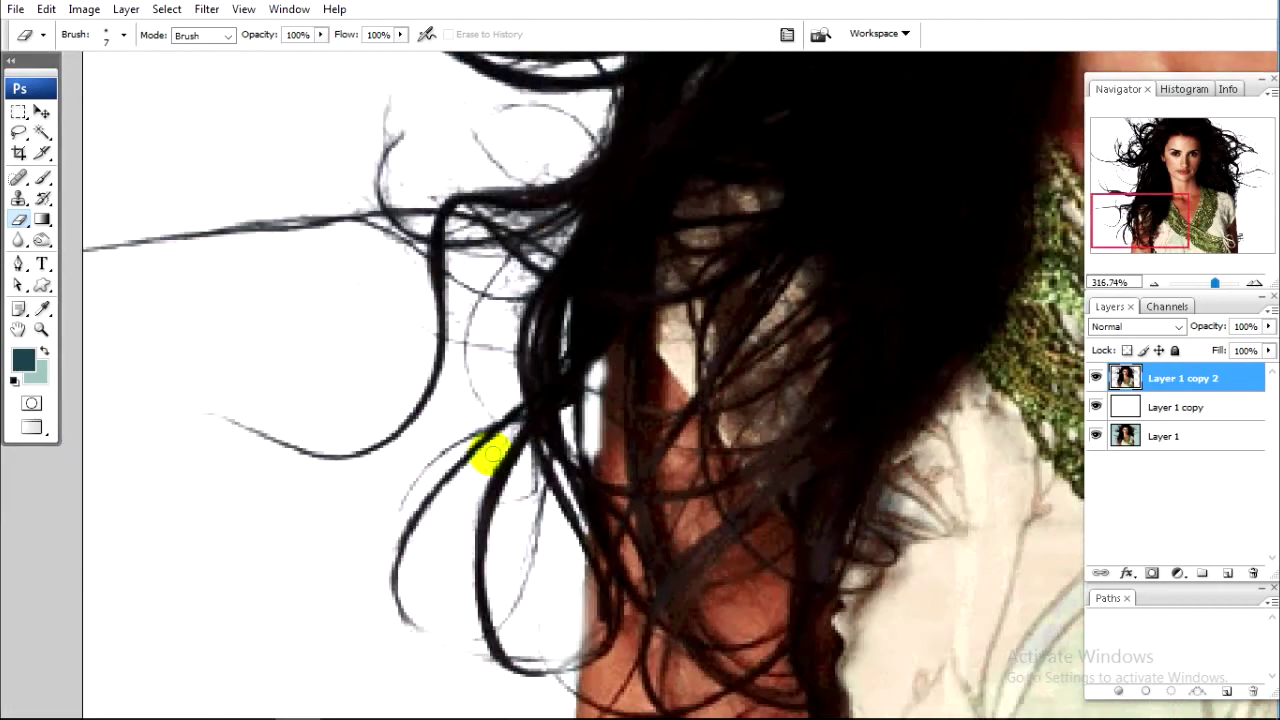
scroll(486, 443, "down", 2)
scroll(516, 473, "down", 3)
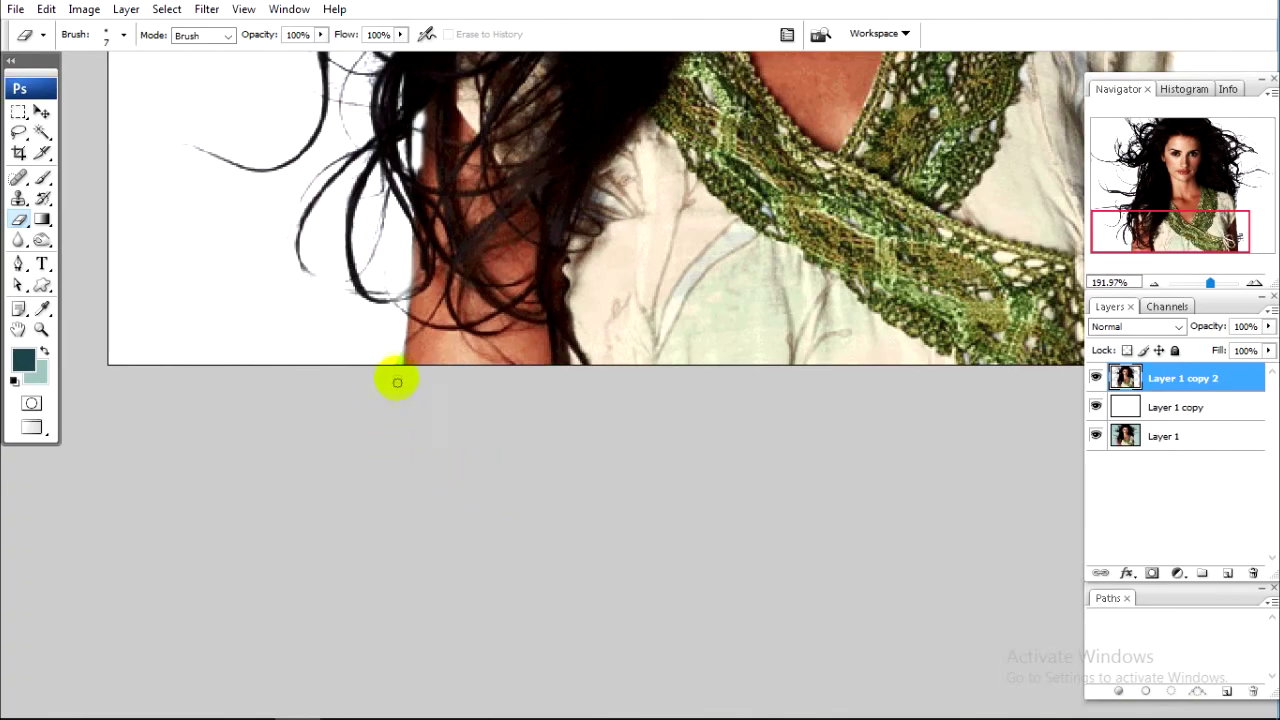
scroll(397, 382, "up", 2)
scroll(389, 371, "up", 2)
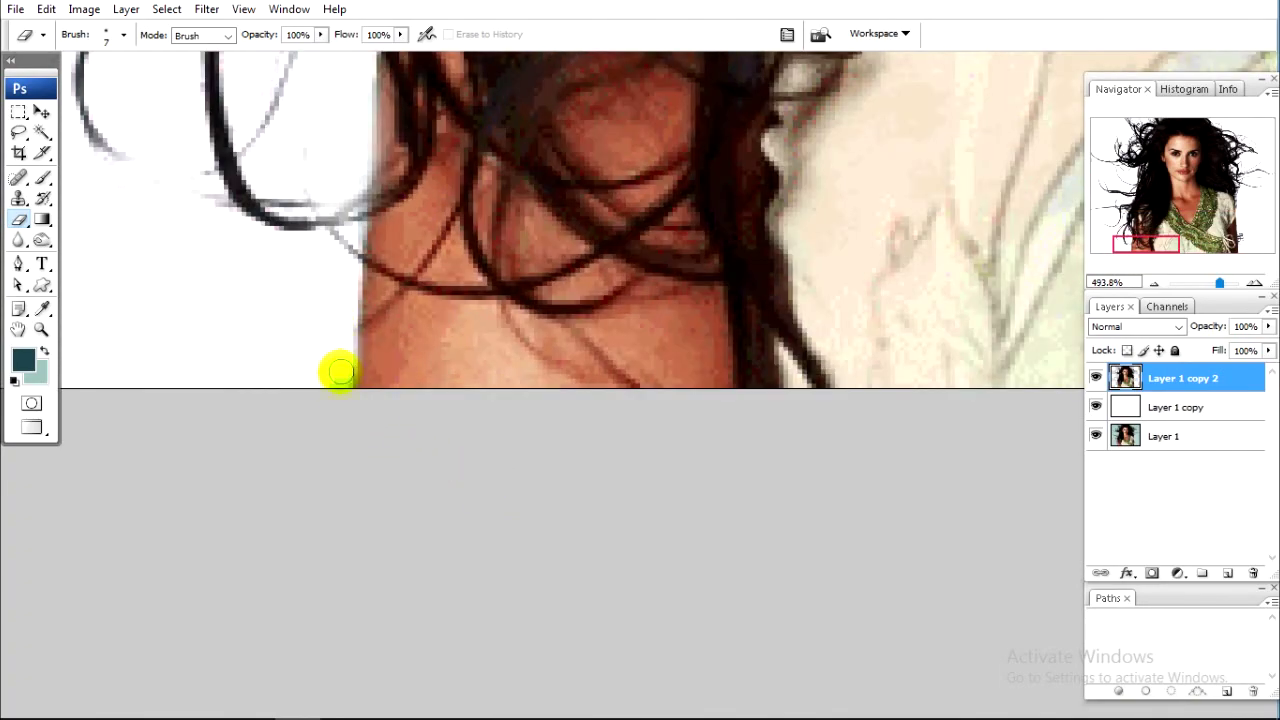
scroll(360, 330, "down", 2)
scroll(514, 500, "down", 2)
scroll(657, 480, "down", 2)
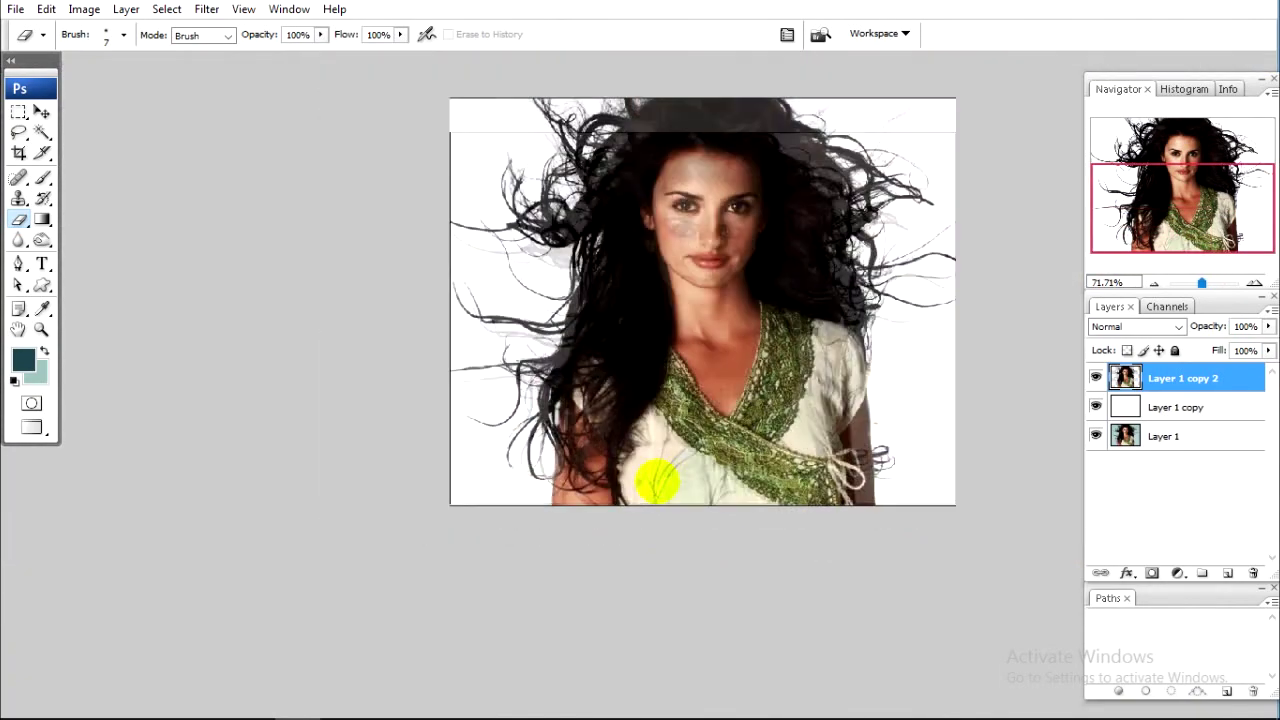
Load the woman-and-hair outline from the Layer 1 copy 2 thumbnail as a selection
left_click_drag(744, 371, 652, 482)
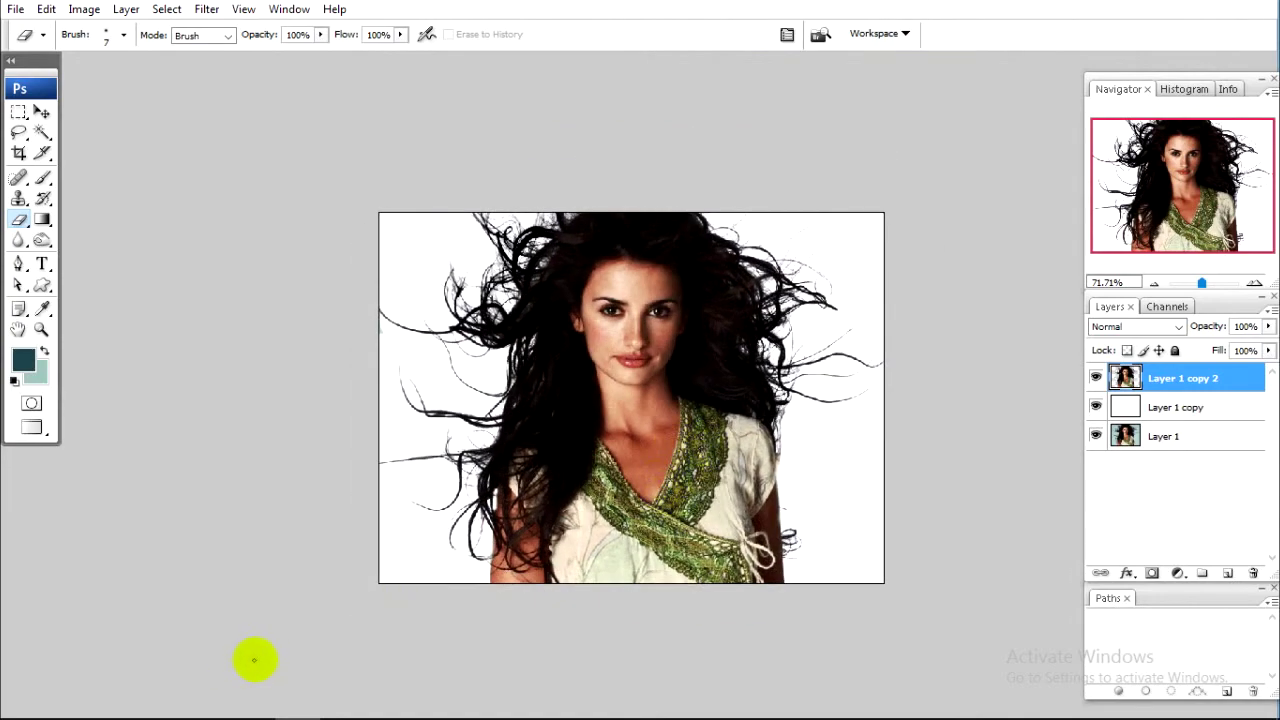
scroll(165, 360, "up", 2)
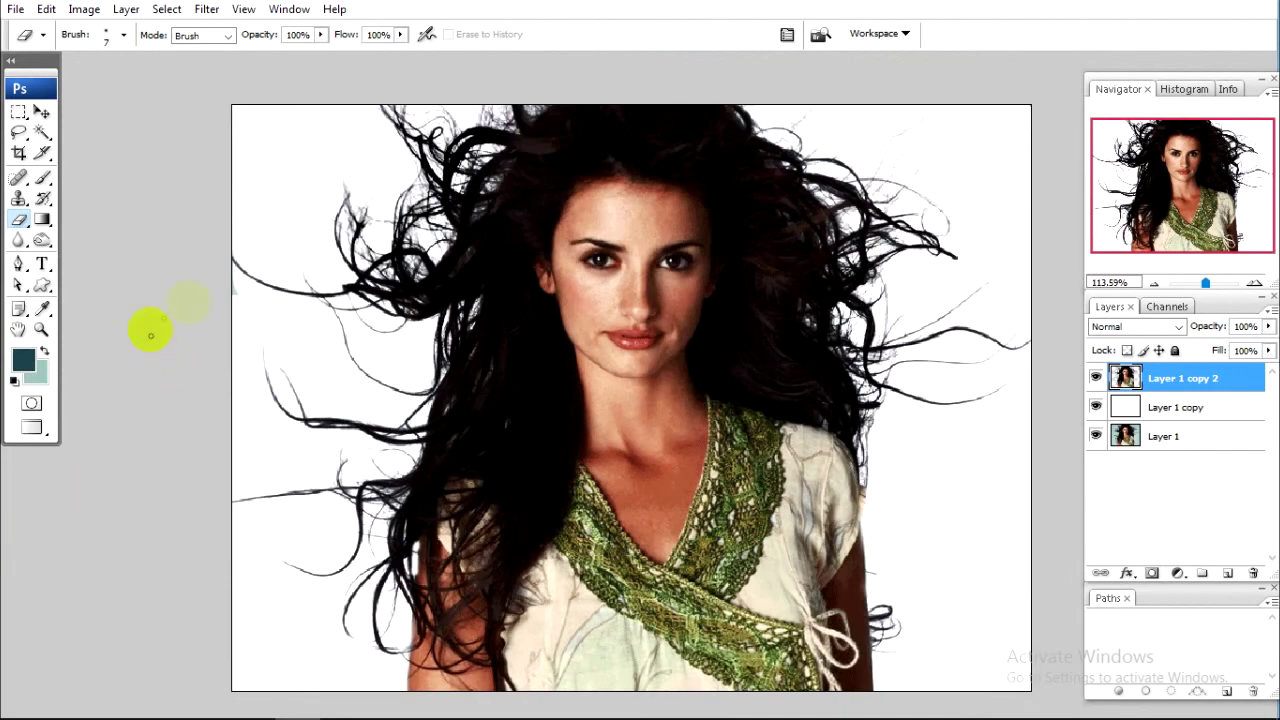
left_click_drag(984, 516, 1038, 412)
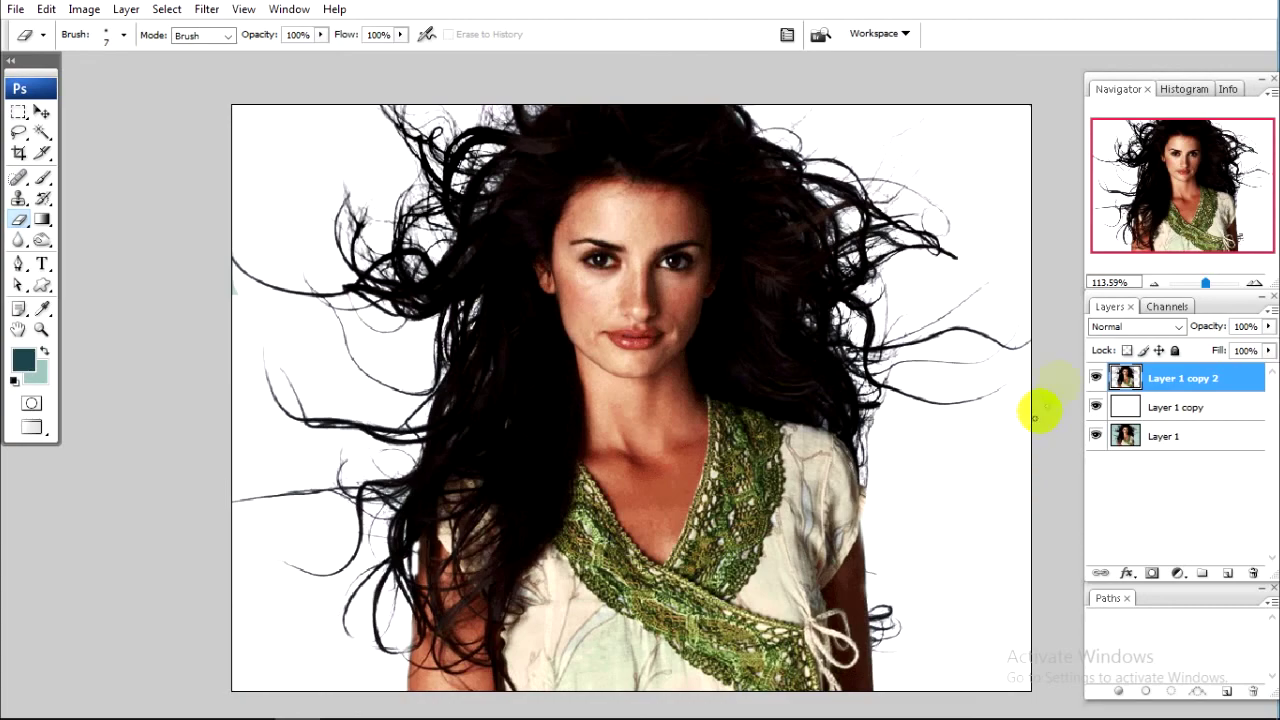
left_click(1125, 386, "ctrl")
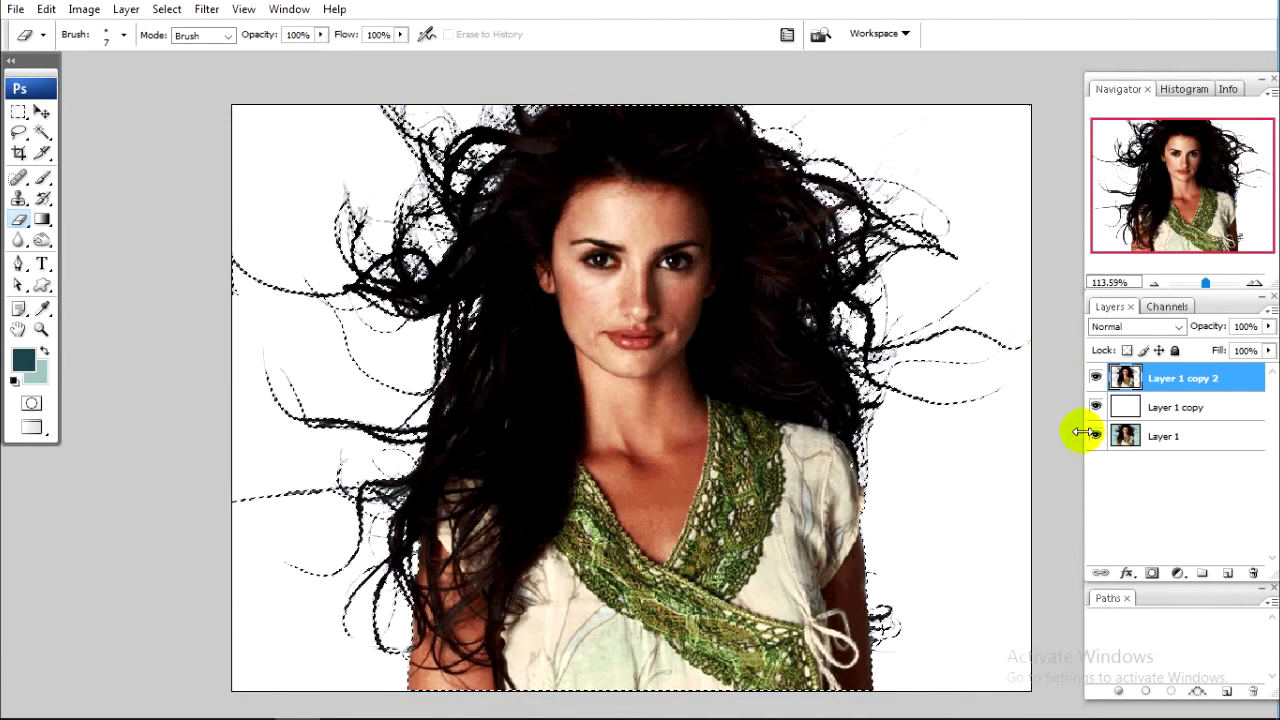
scroll(1083, 432, "down", 2)
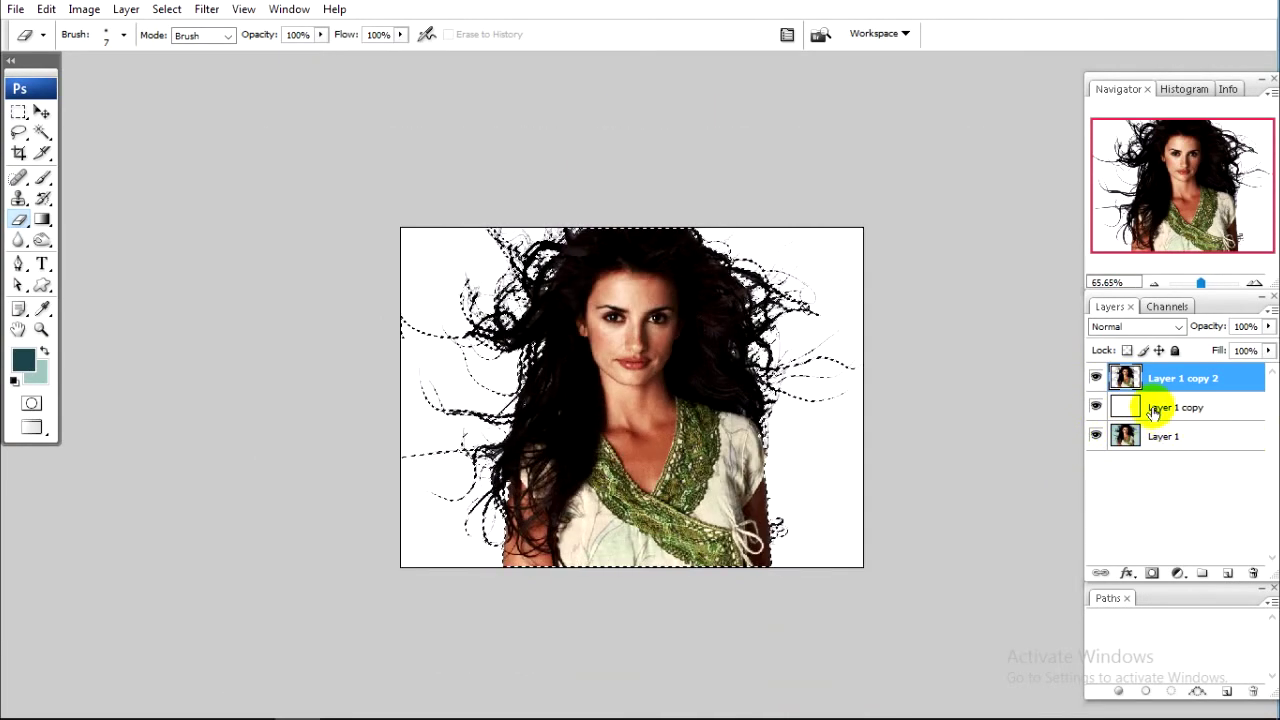
Return to Standard Screen Mode, minimize Photoshop, and close the graphics design folder
key("f")
key("f")
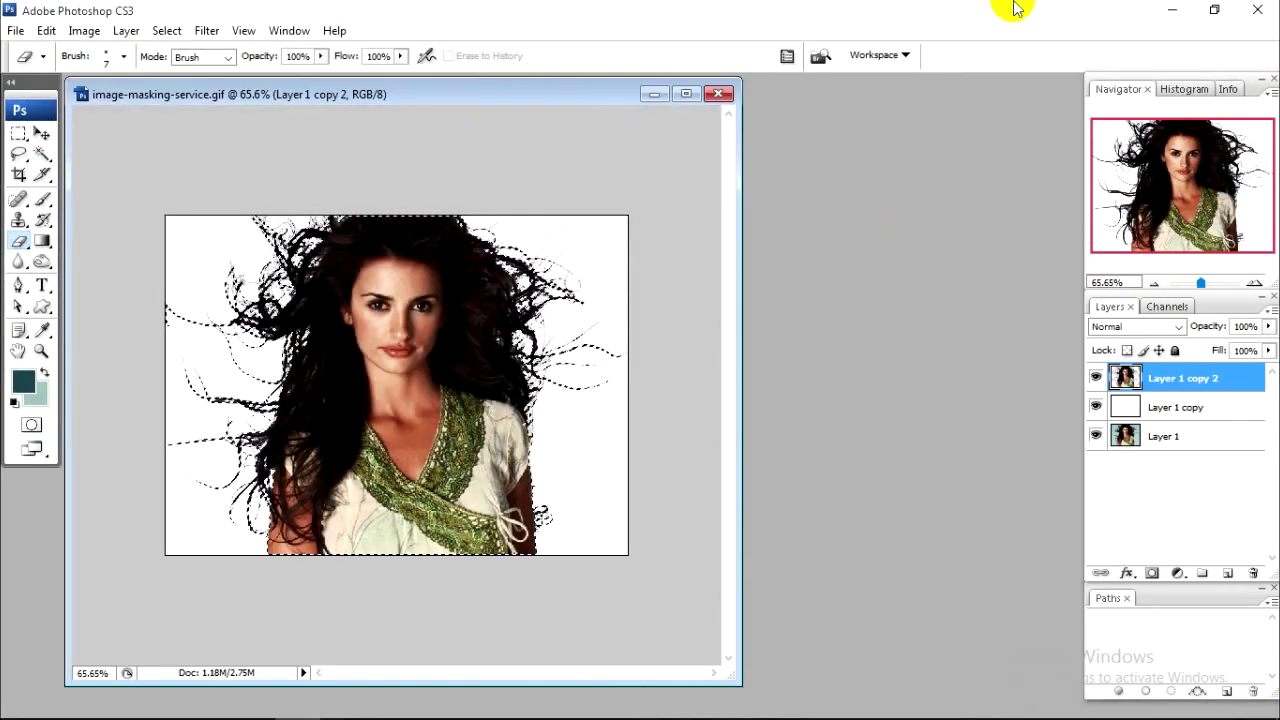
left_click(1172, 9)
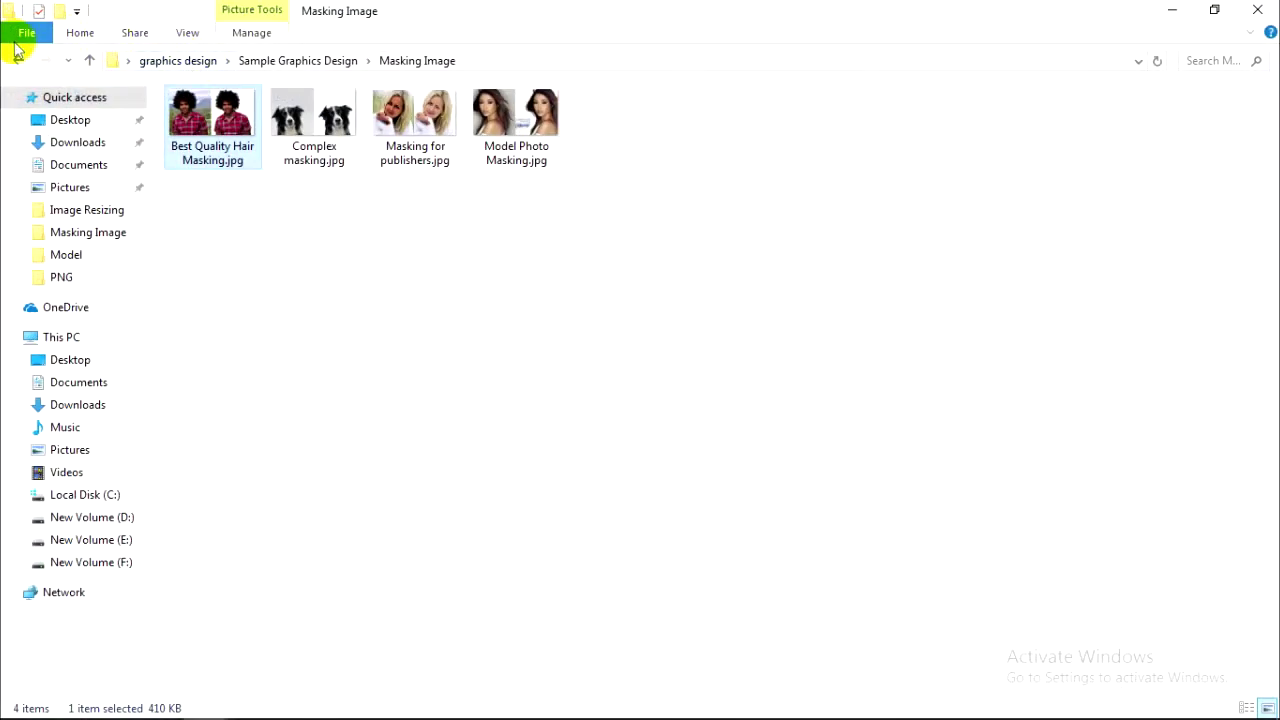
left_click(18, 61)
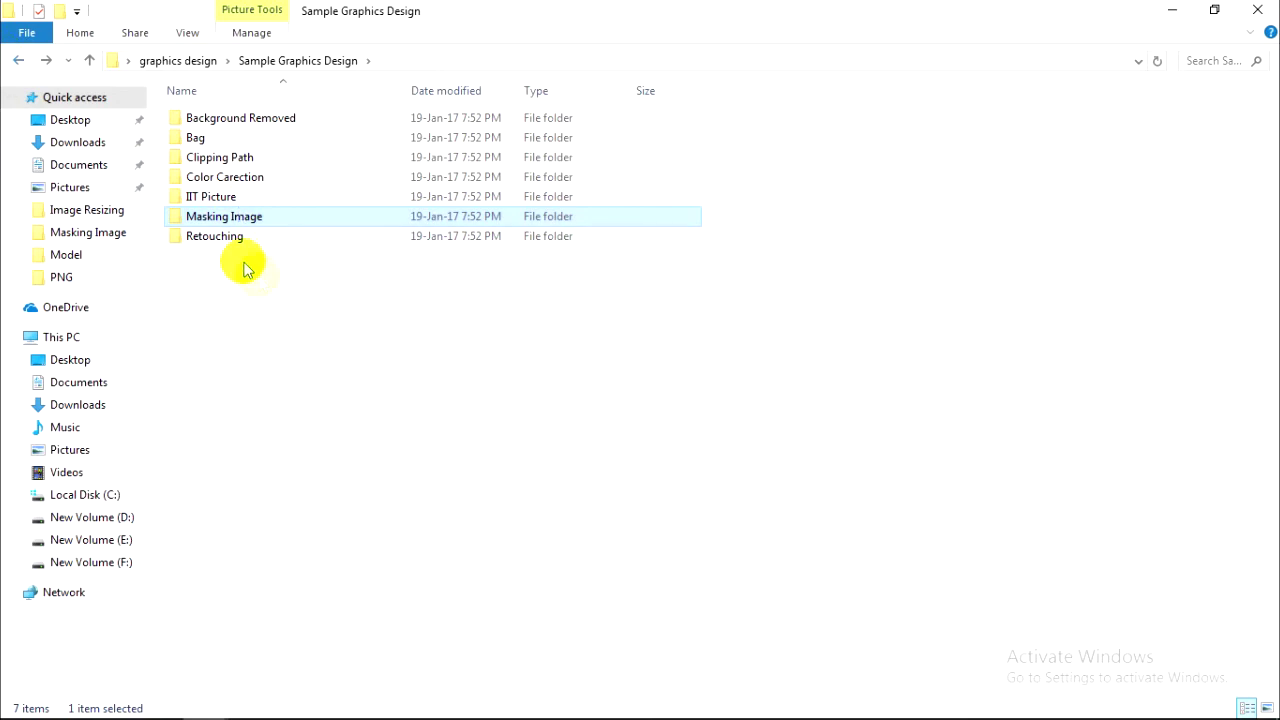
left_click(18, 61)
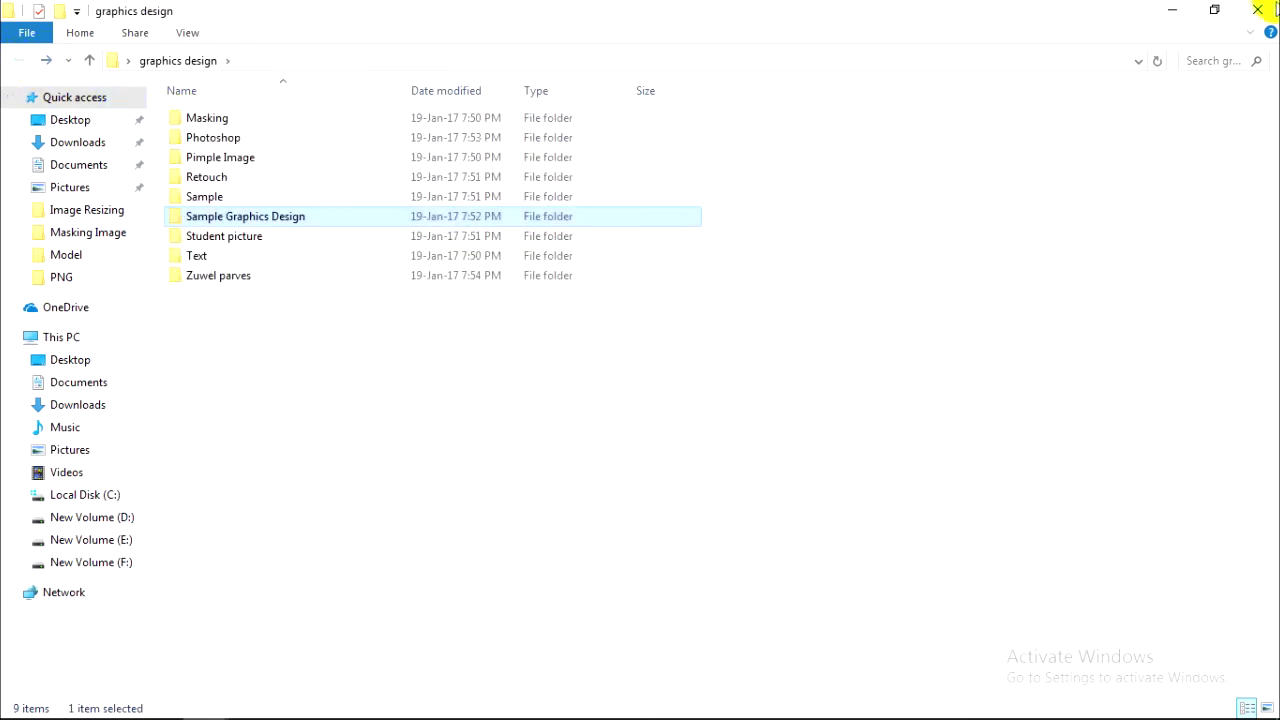
left_click(1256, 11)
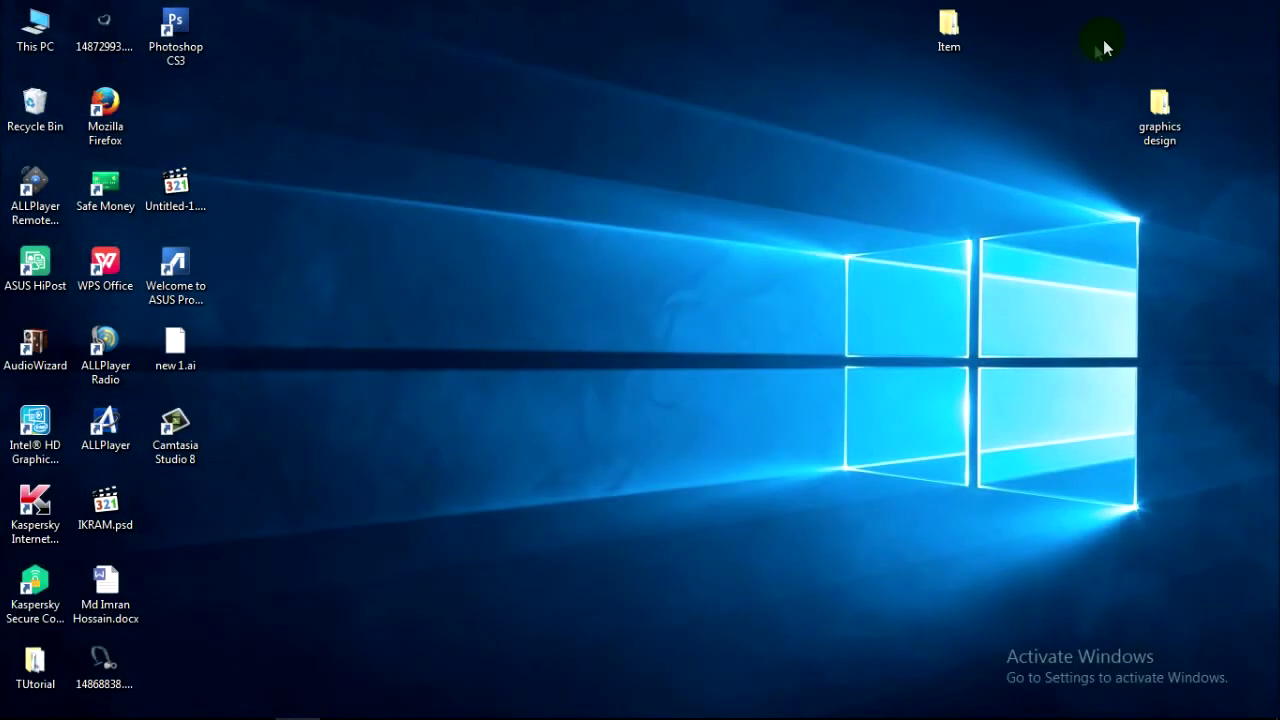
Preview 443d-panic-attack-poster.jpg from Item > Wall paper, then send it to Photoshop
double_click(963, 40)
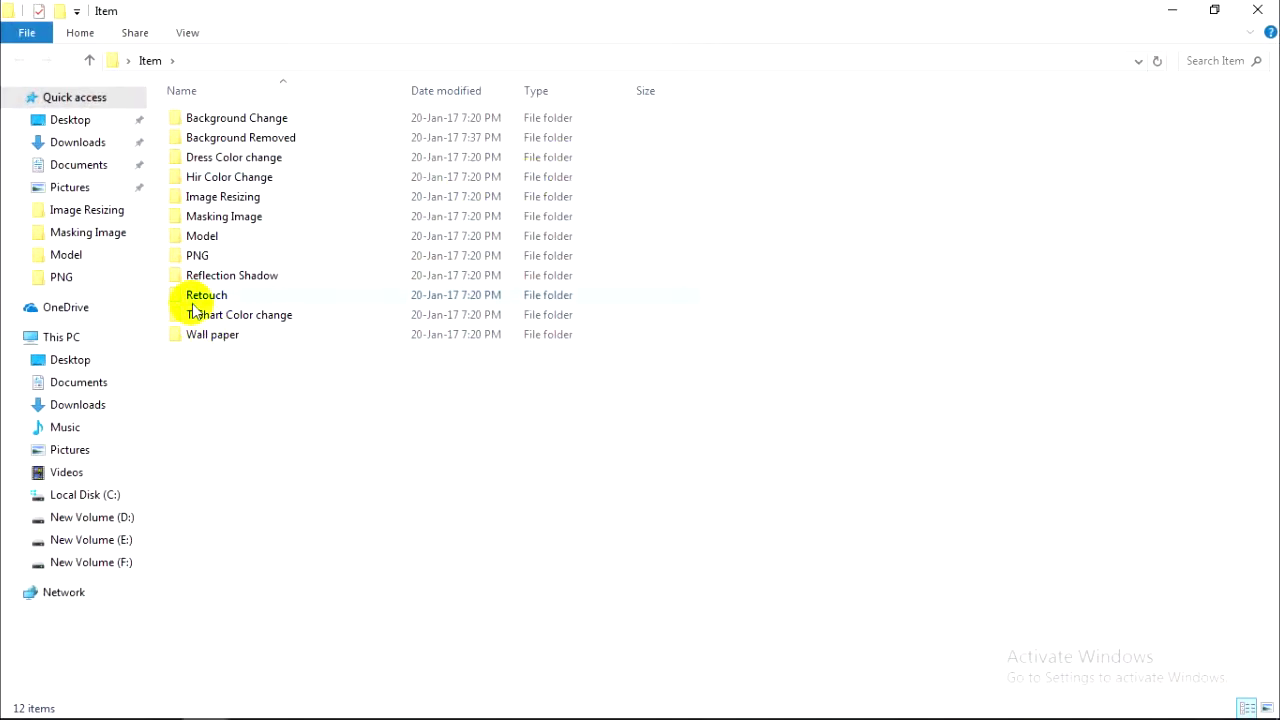
double_click(221, 345)
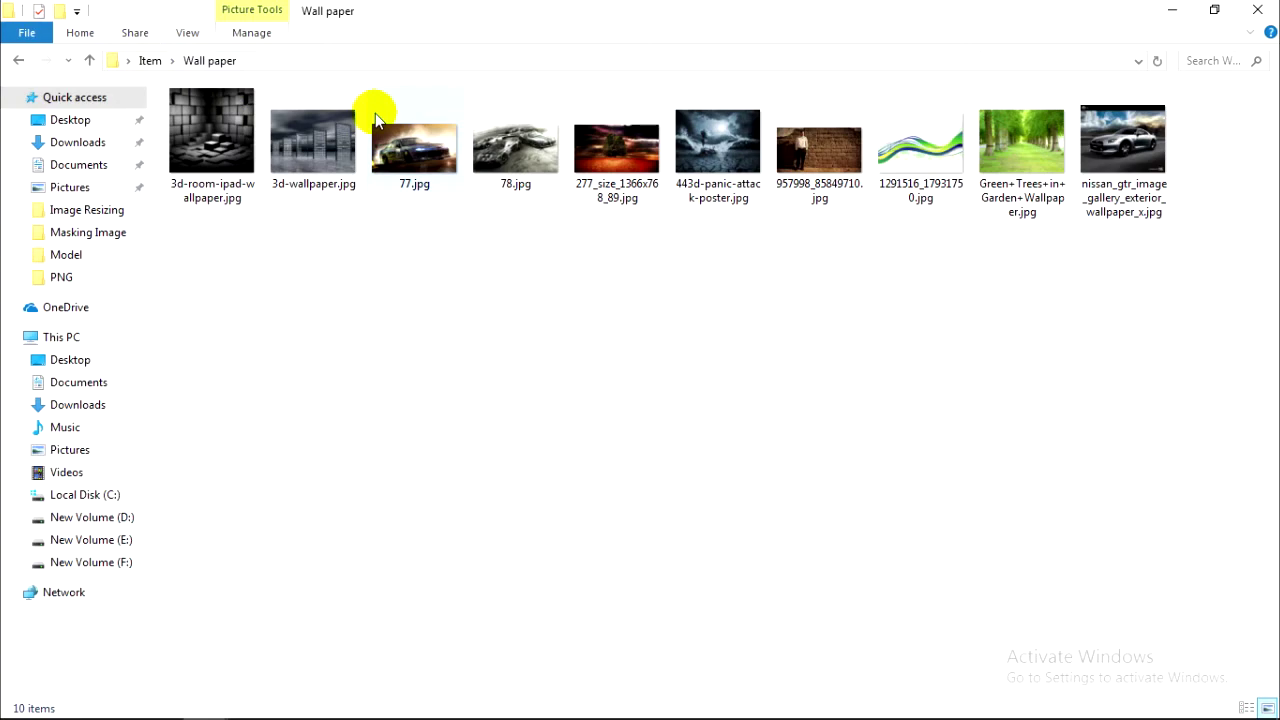
double_click(716, 145)
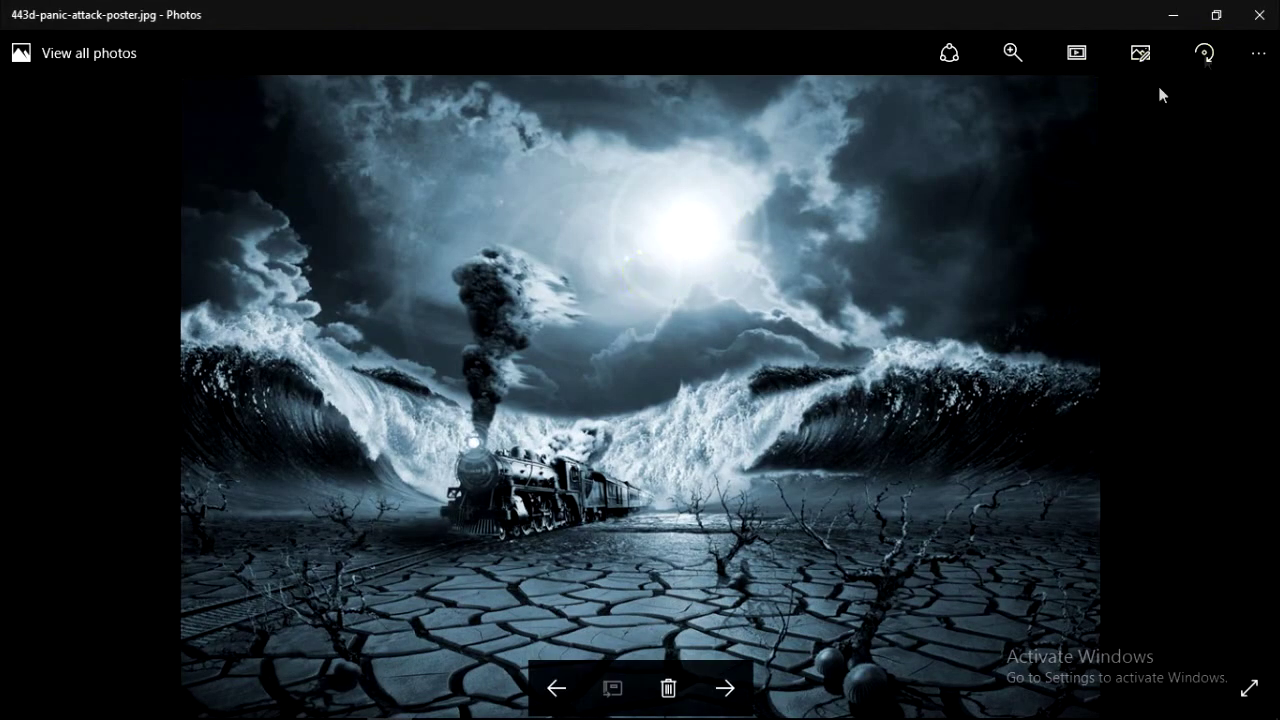
left_click(1259, 20)
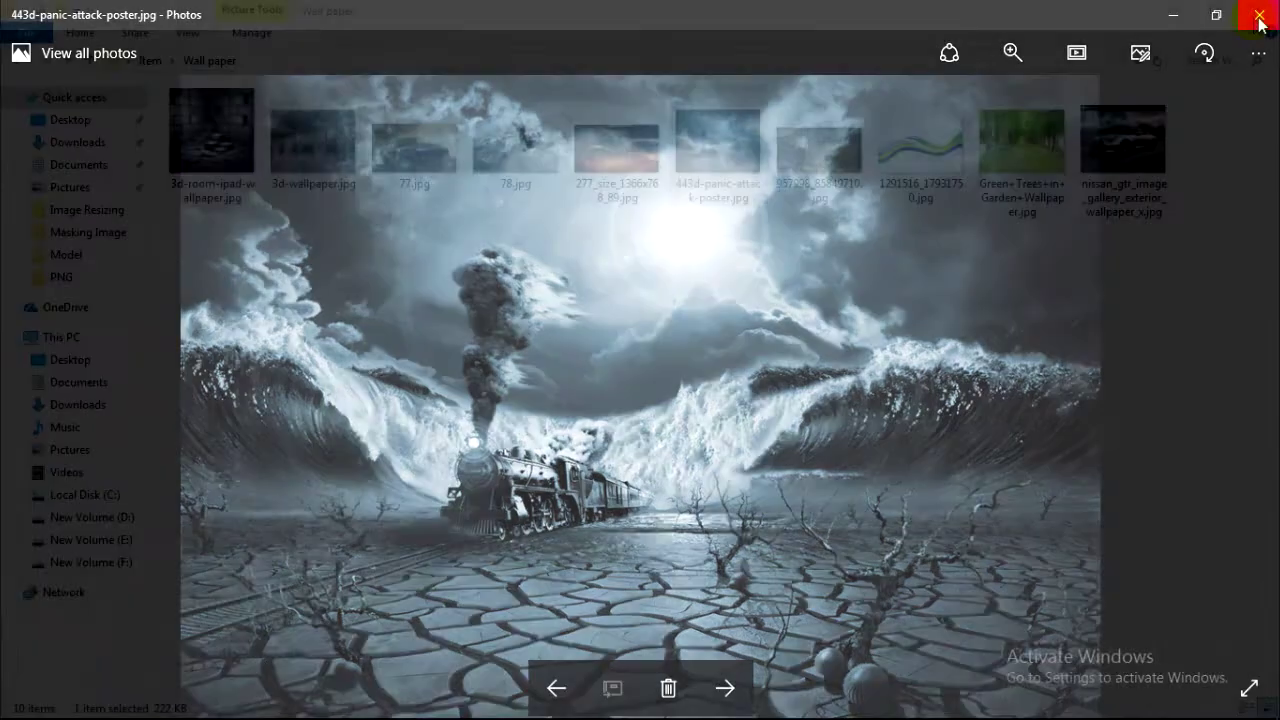
mouse_move(713, 140)
left_mouse_down()
mouse_move(295, 706)
mouse_move(478, 446)
left_mouse_up()
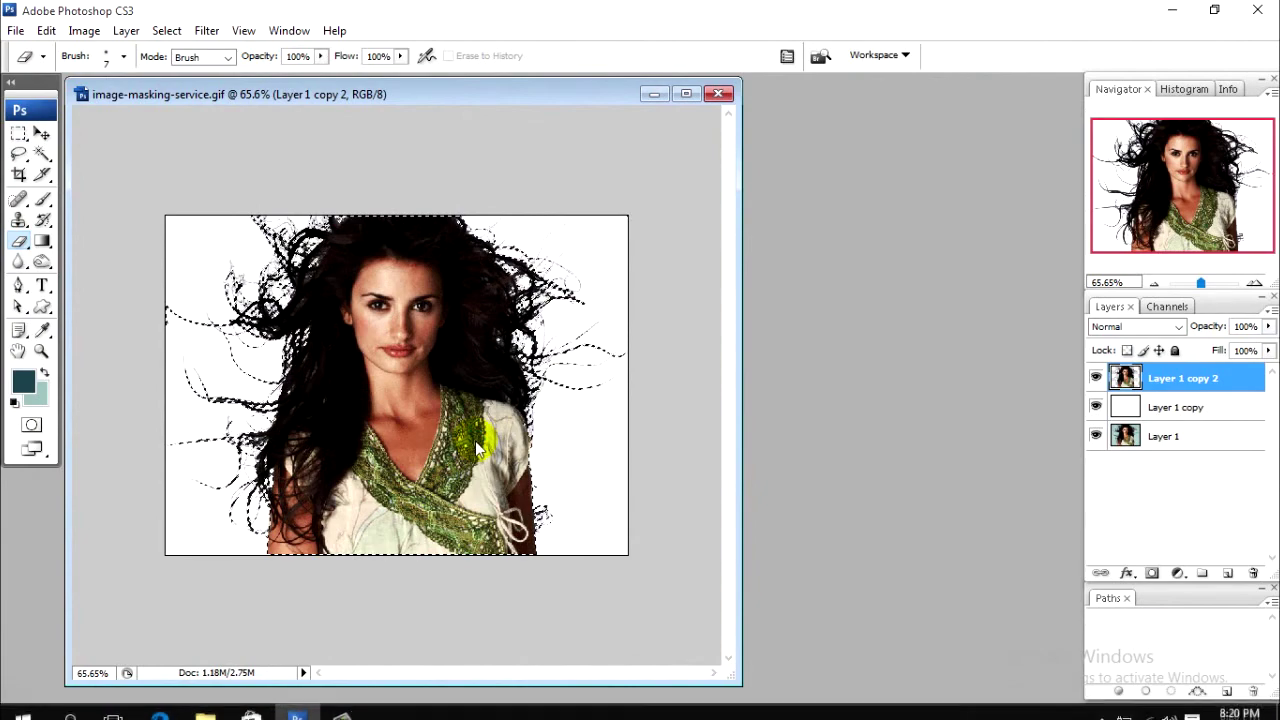
Move-tool drag the poster into image-masking-service.gif as Layer 2 and maximize that document
left_click_drag(381, 127, 601, 193)
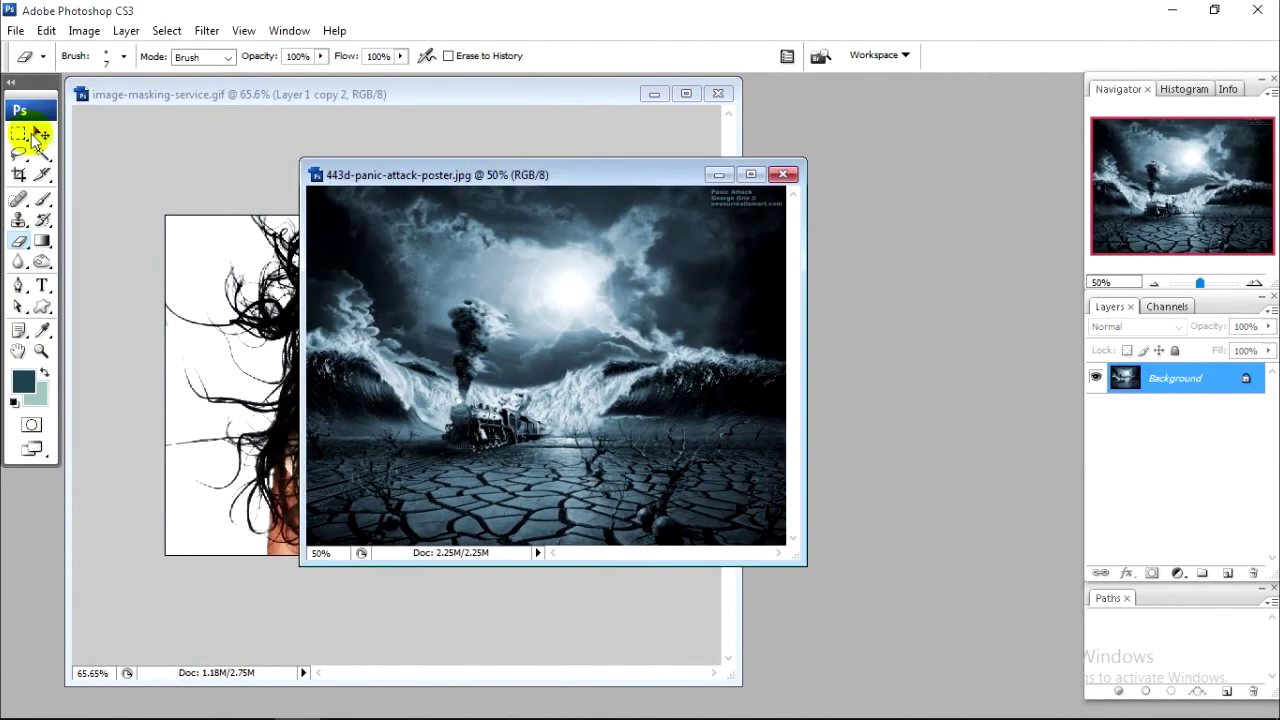
left_click(41, 133)
left_click_drag(416, 176, 640, 183)
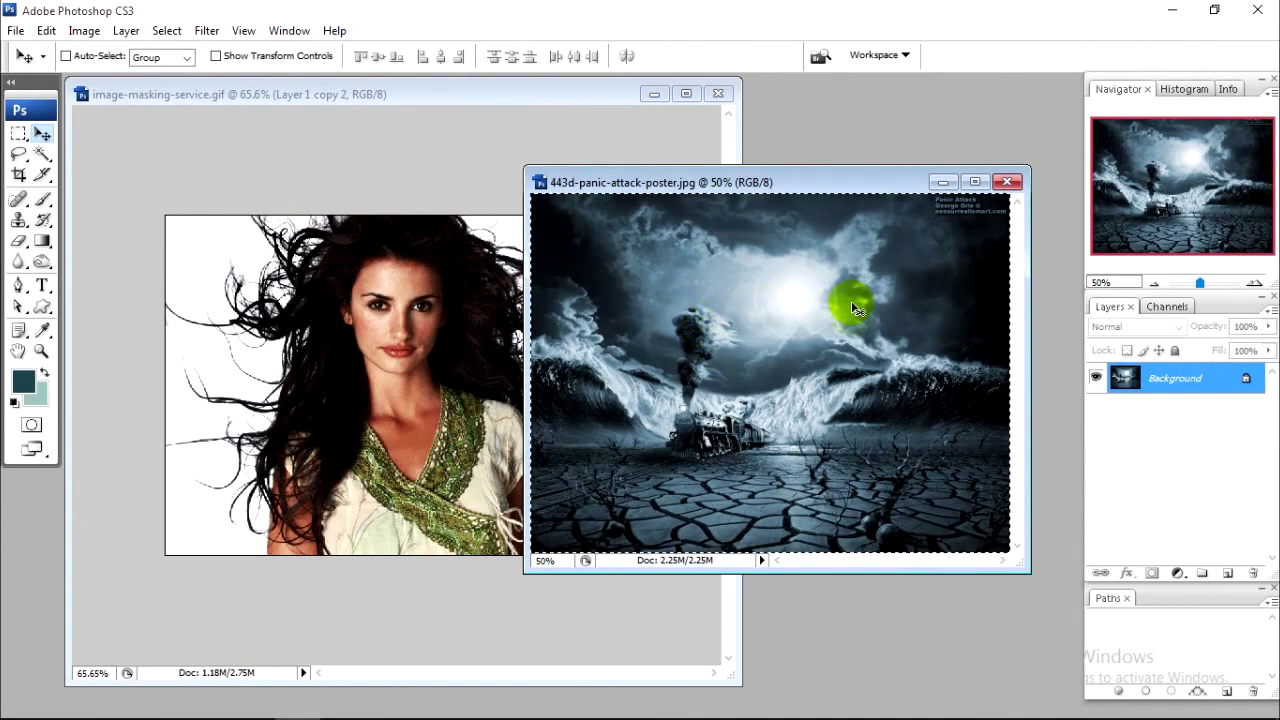
mouse_move(857, 300)
left_mouse_down()
mouse_move(405, 353)
mouse_move(440, 175)
mouse_move(443, 245)
left_mouse_up()
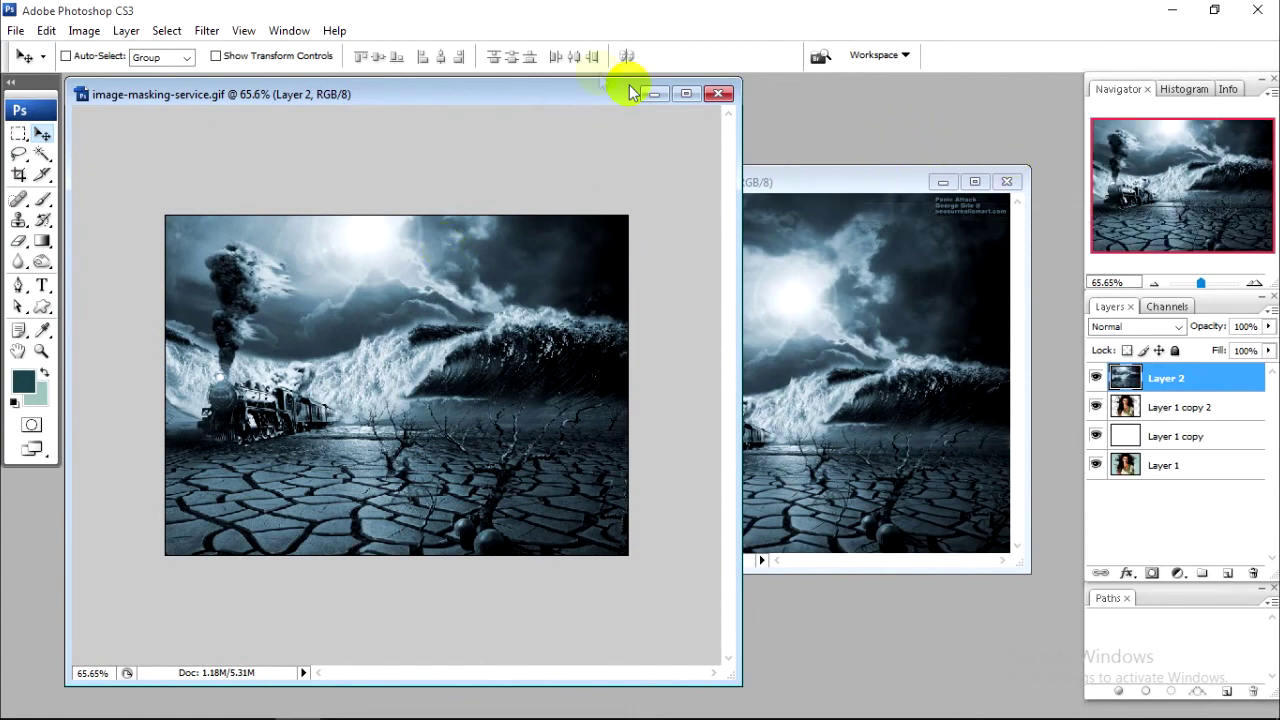
left_click(686, 93)
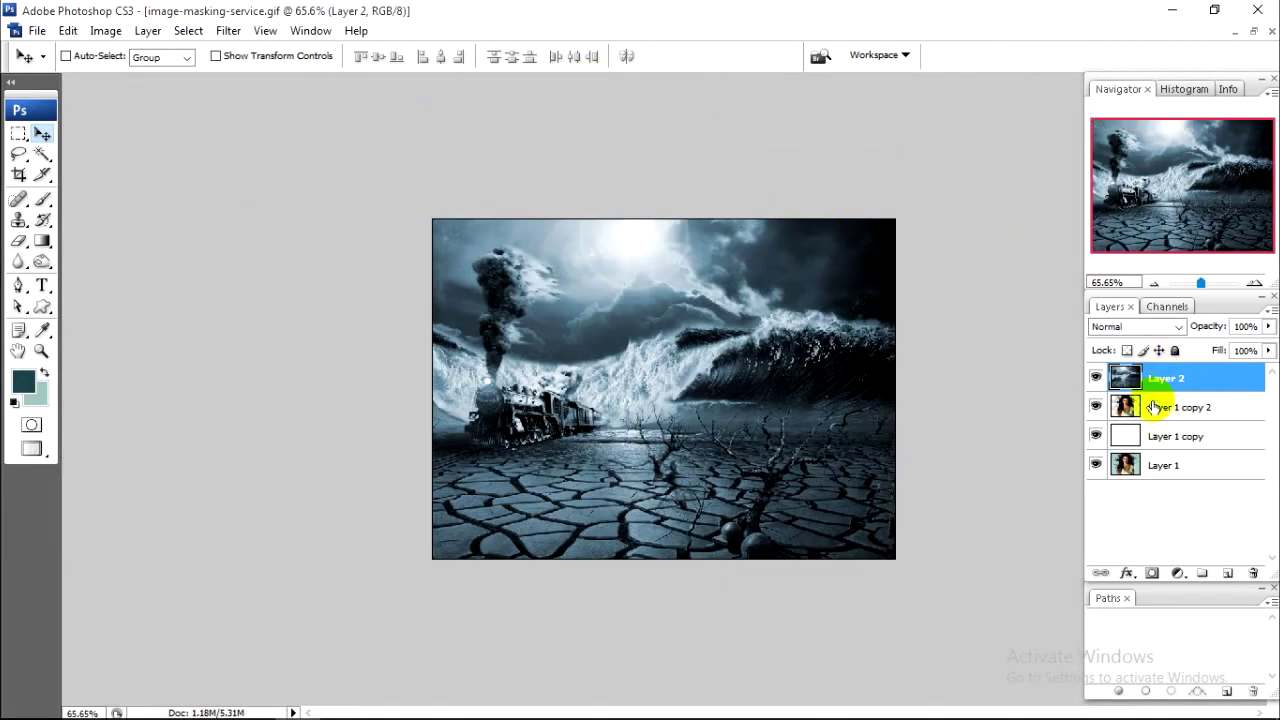
Put Layer 2 below Layer 1 copy 2 and transform it to cover the canvas
left_click_drag(1152, 385, 1160, 415)
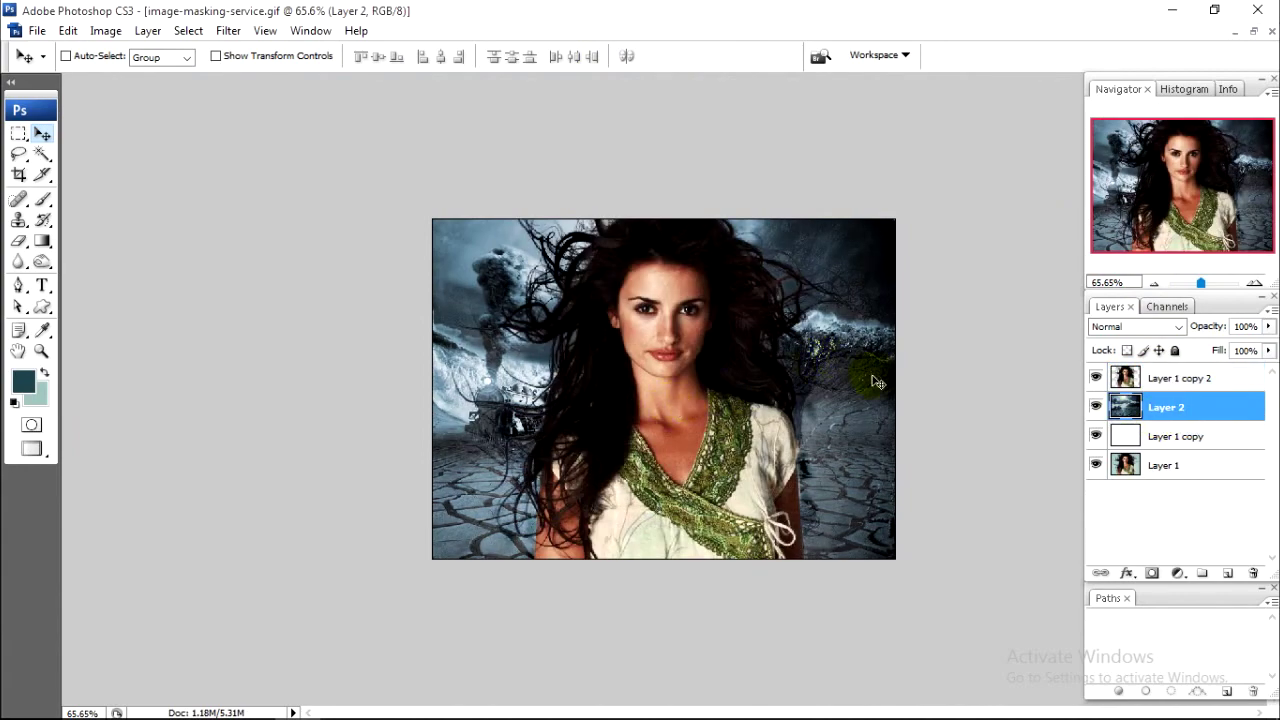
key("ctrl+t")
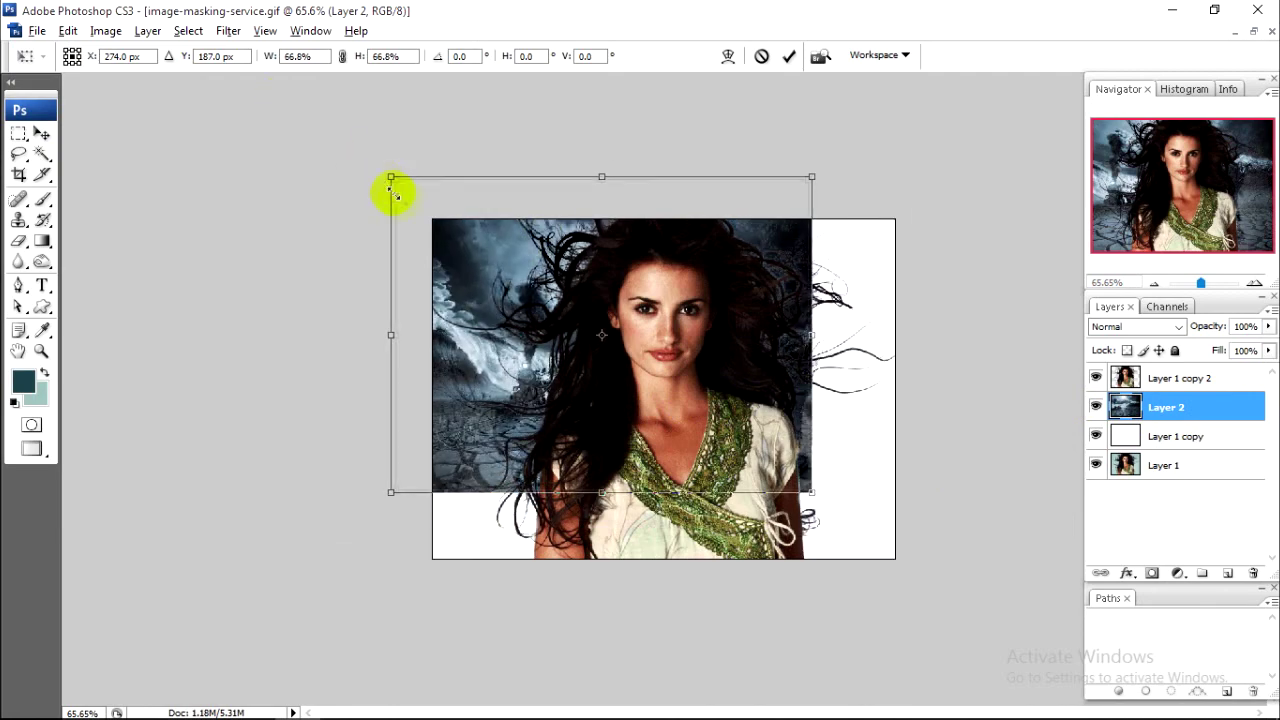
left_click_drag(286, 101, 423, 200)
mouse_move(476, 244)
left_mouse_down()
mouse_move(518, 312)
mouse_move(485, 263)
left_mouse_up()
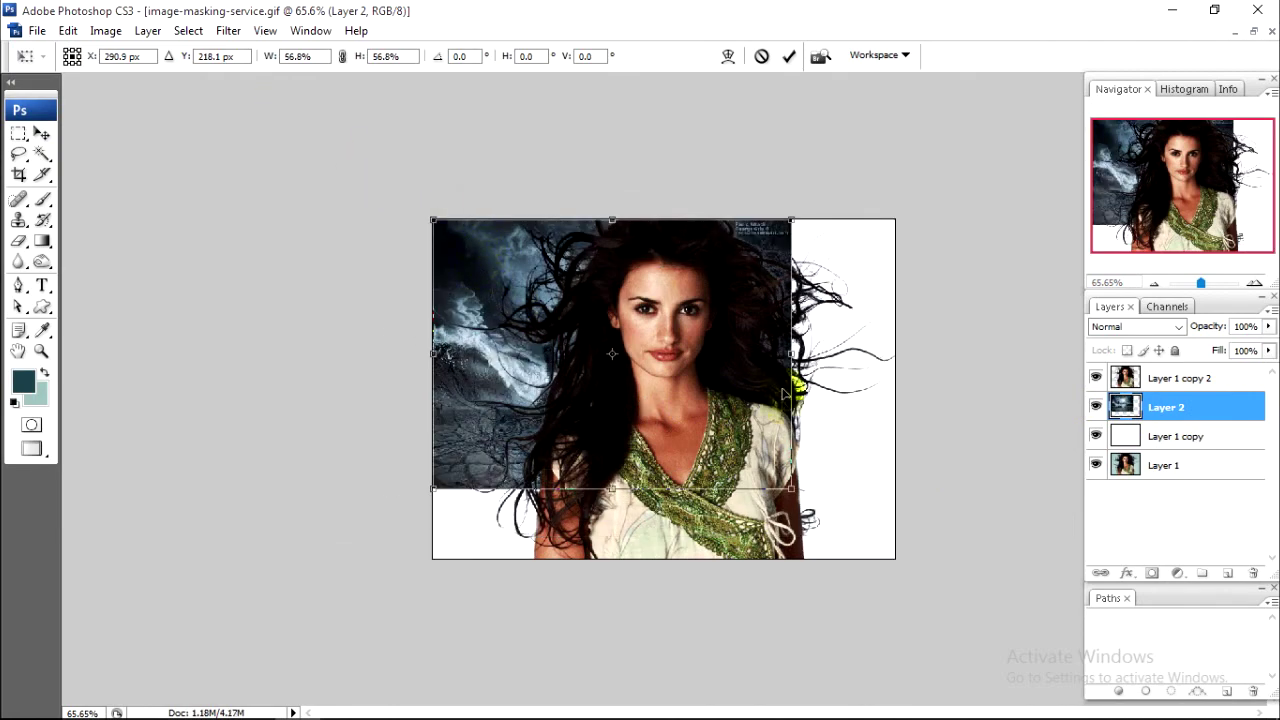
left_click_drag(800, 491, 941, 548)
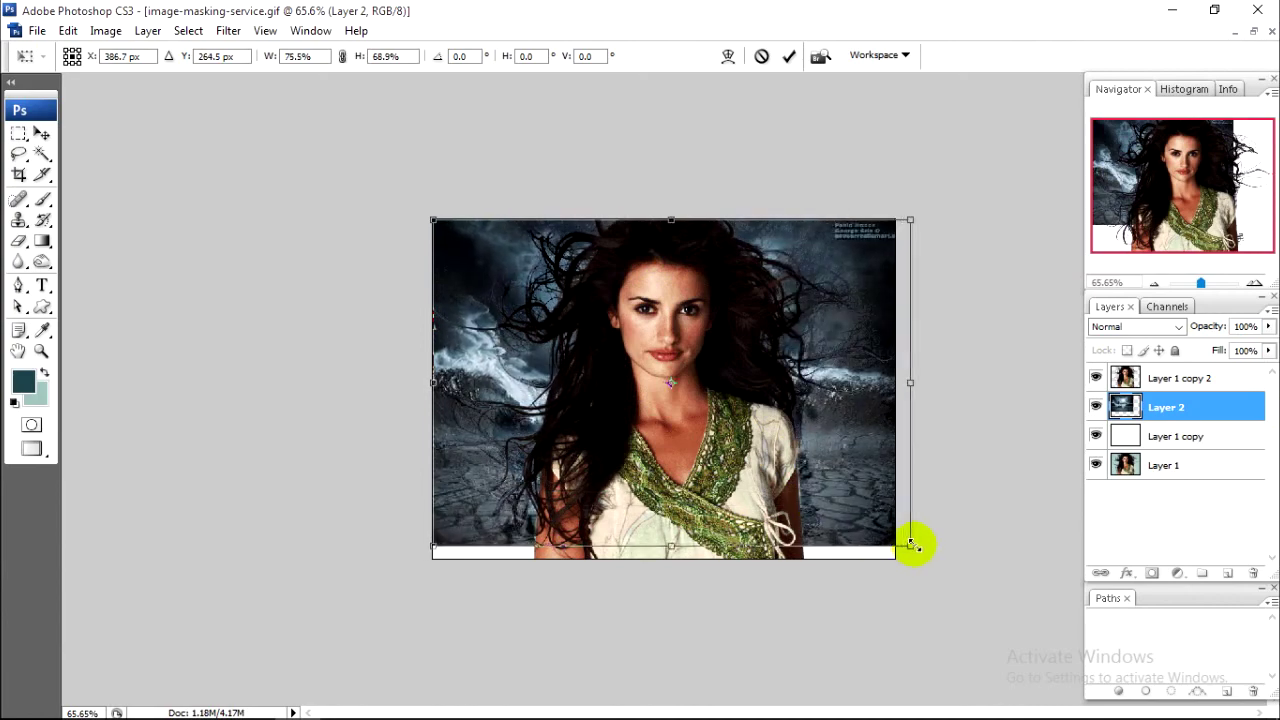
key("ctrl+plus")
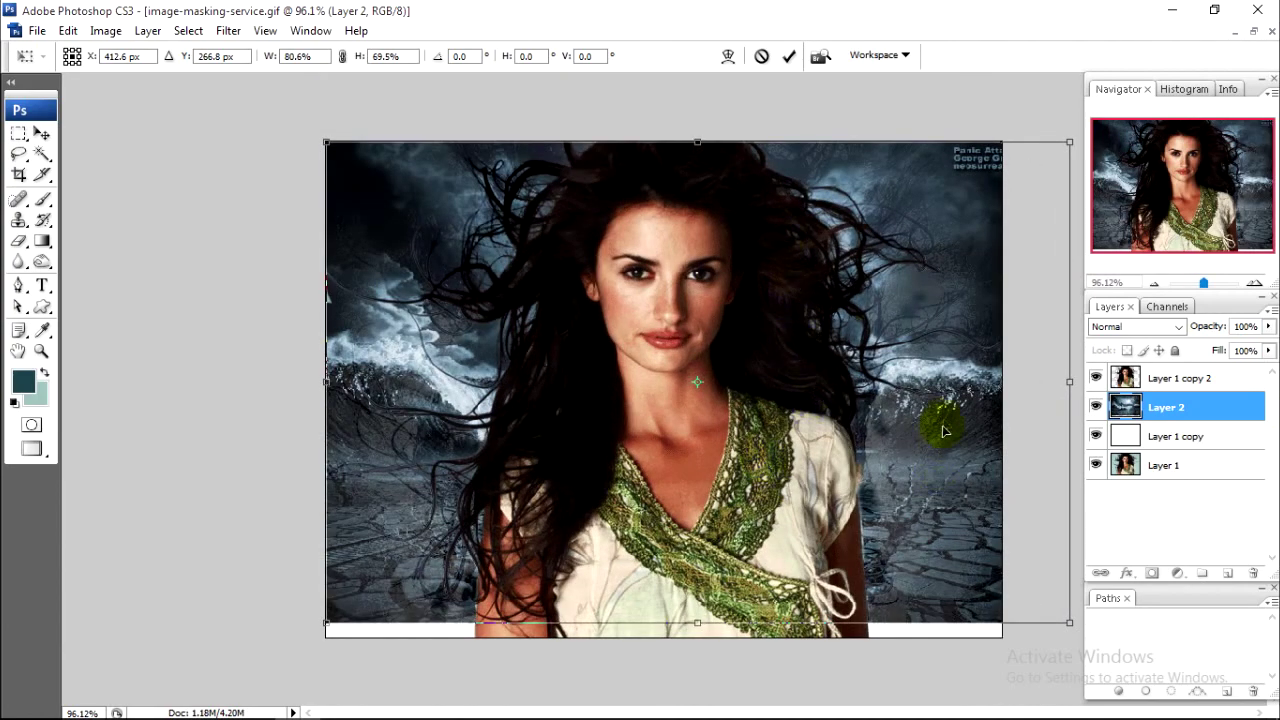
mouse_move(943, 431)
left_mouse_down()
mouse_move(927, 442)
mouse_move(910, 431)
left_mouse_up()
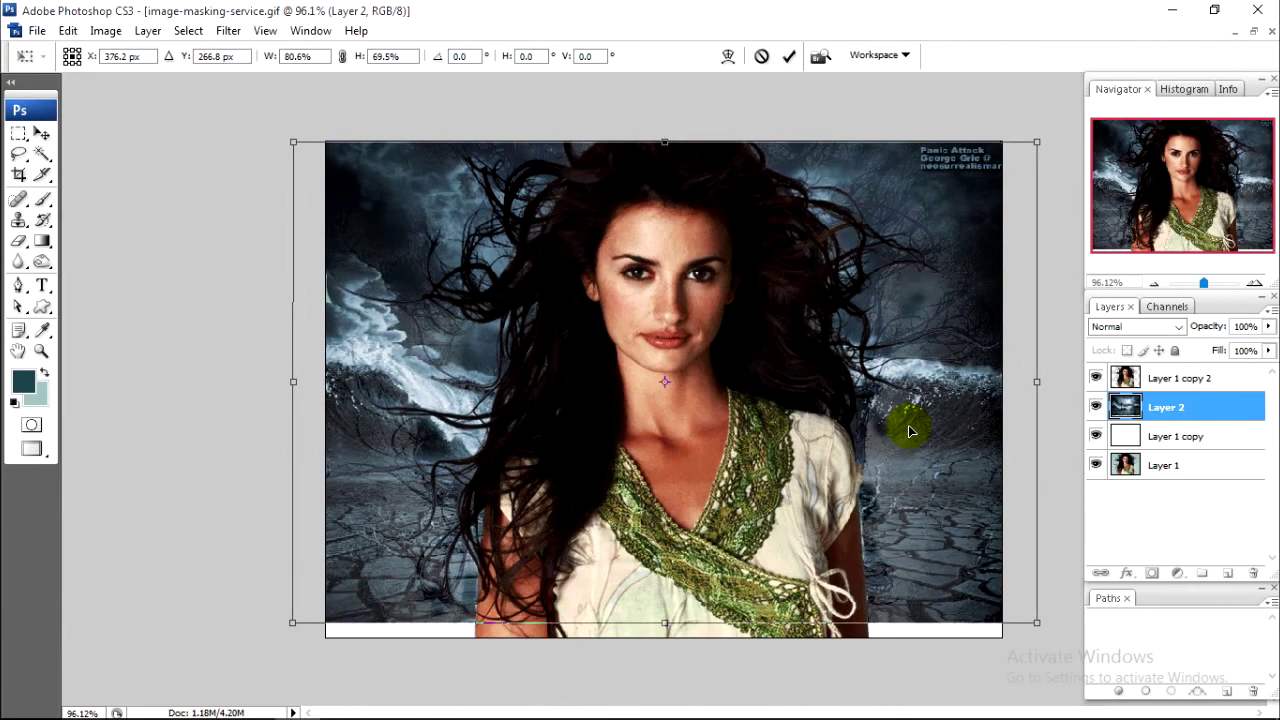
scroll(908, 425, "down", 1)
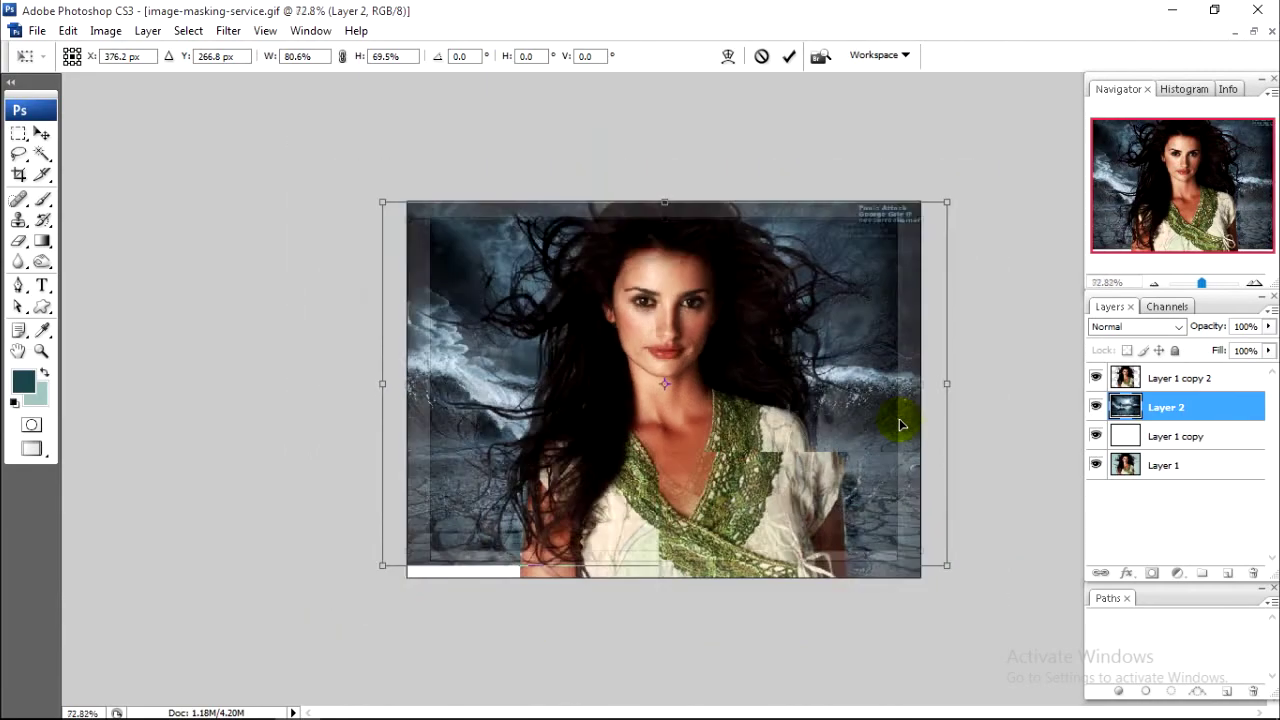
scroll(900, 424, "down", 1)
key("Return")
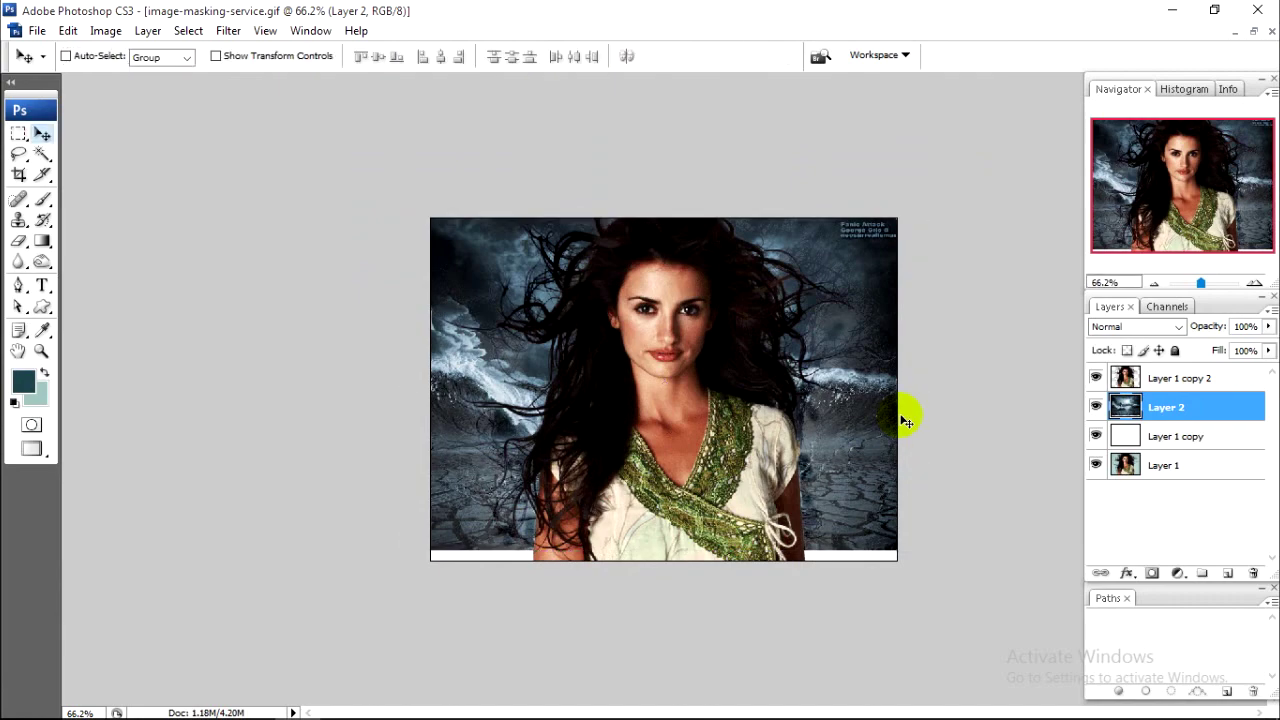
Nudge the storm layer down and stretch its top edge over the white strip
key("shift+Down")
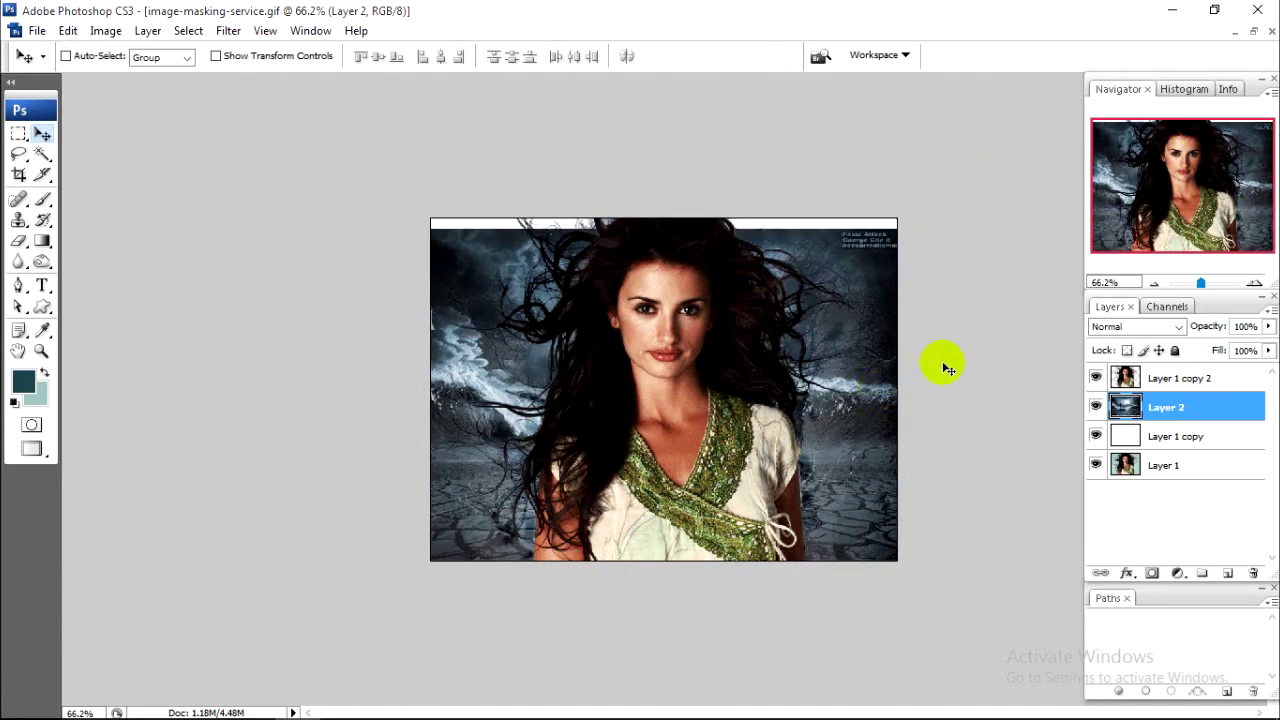
left_click(920, 352)
left_click(1129, 407)
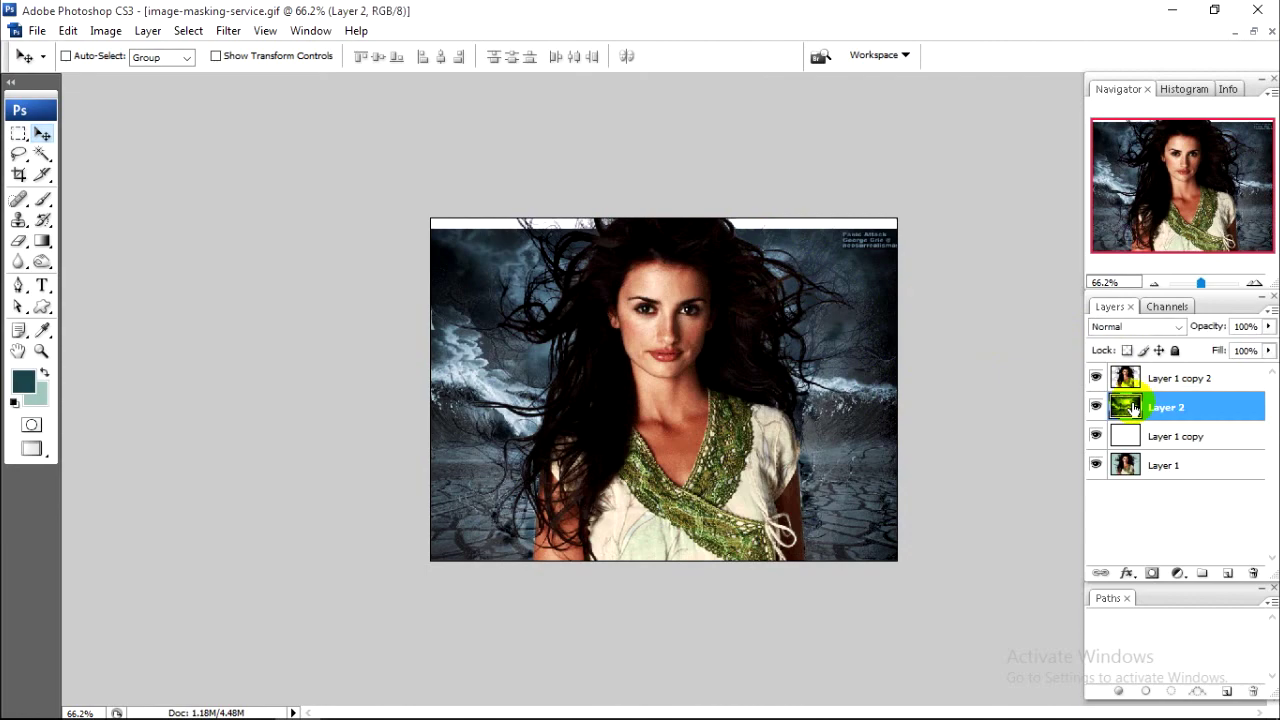
key("ctrl+t")
left_click_drag(666, 228, 666, 218)
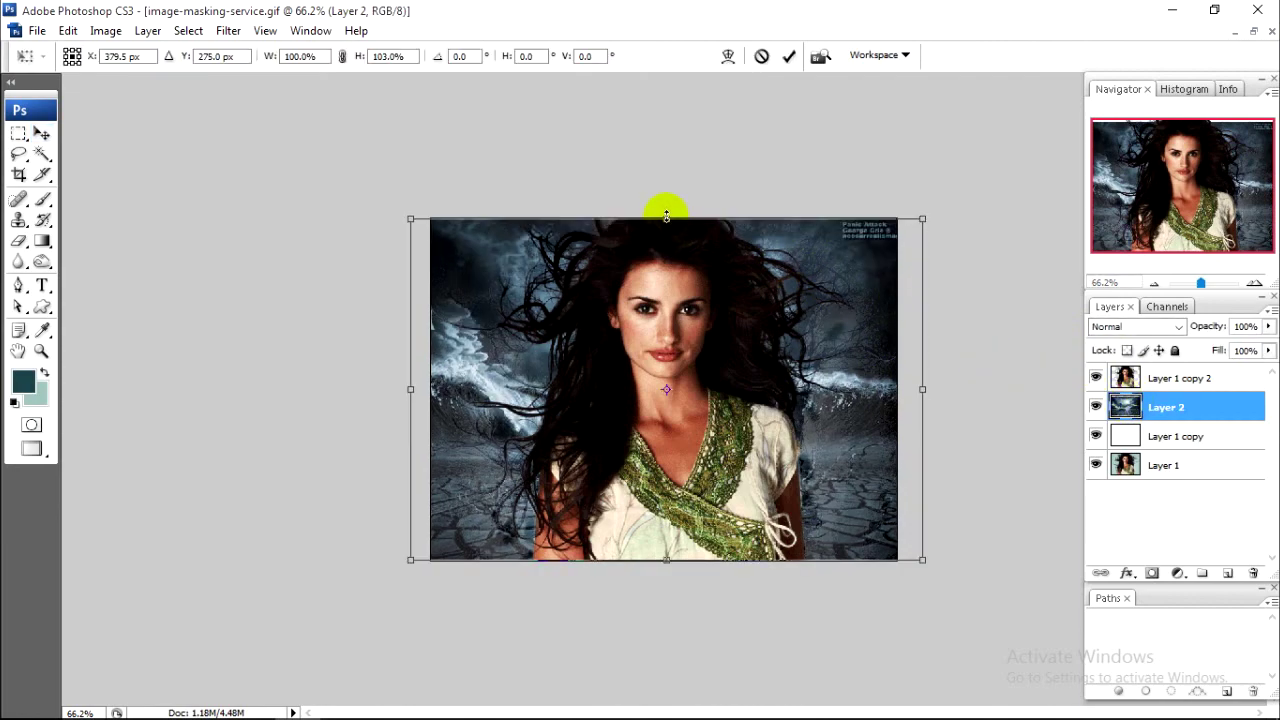
key("Return")
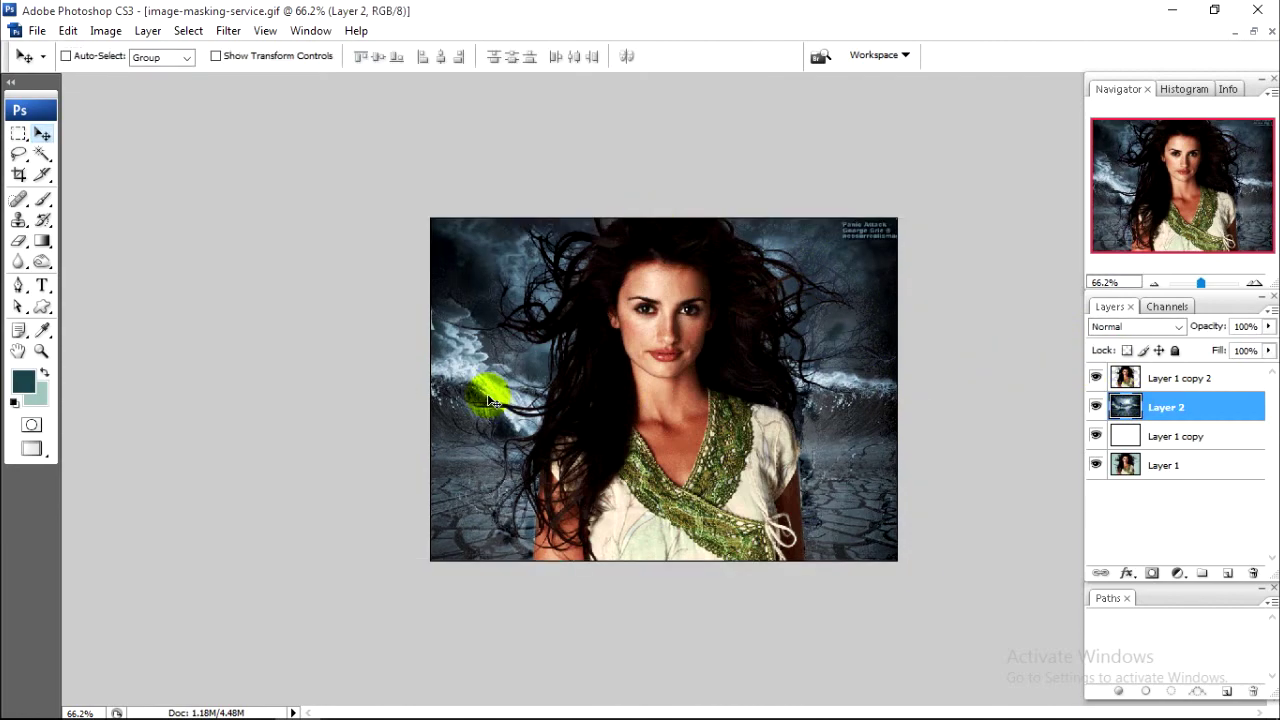
Switch screen mode and zoom in on the woman's face and top edge
scroll(555, 395, "up", 2)
scroll(565, 405, "down", 3)
scroll(710, 412, "up", 1)
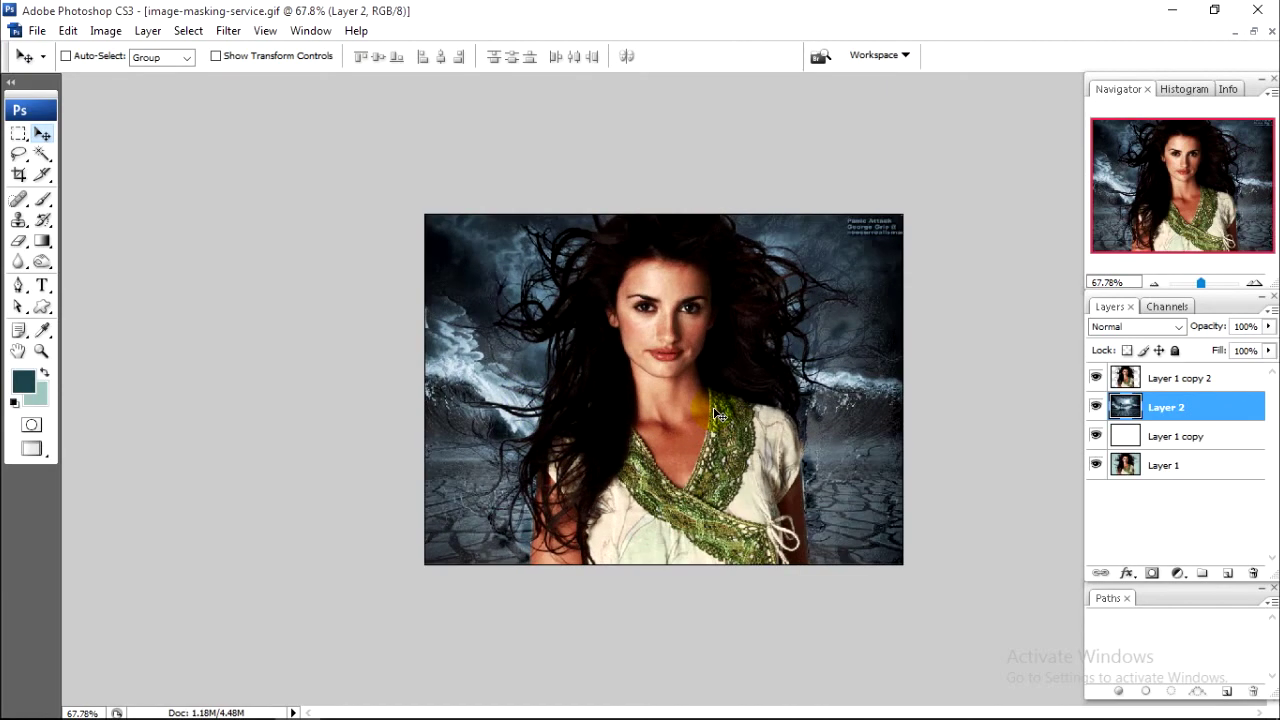
scroll(716, 414, "up", 1)
scroll(740, 410, "up", 1)
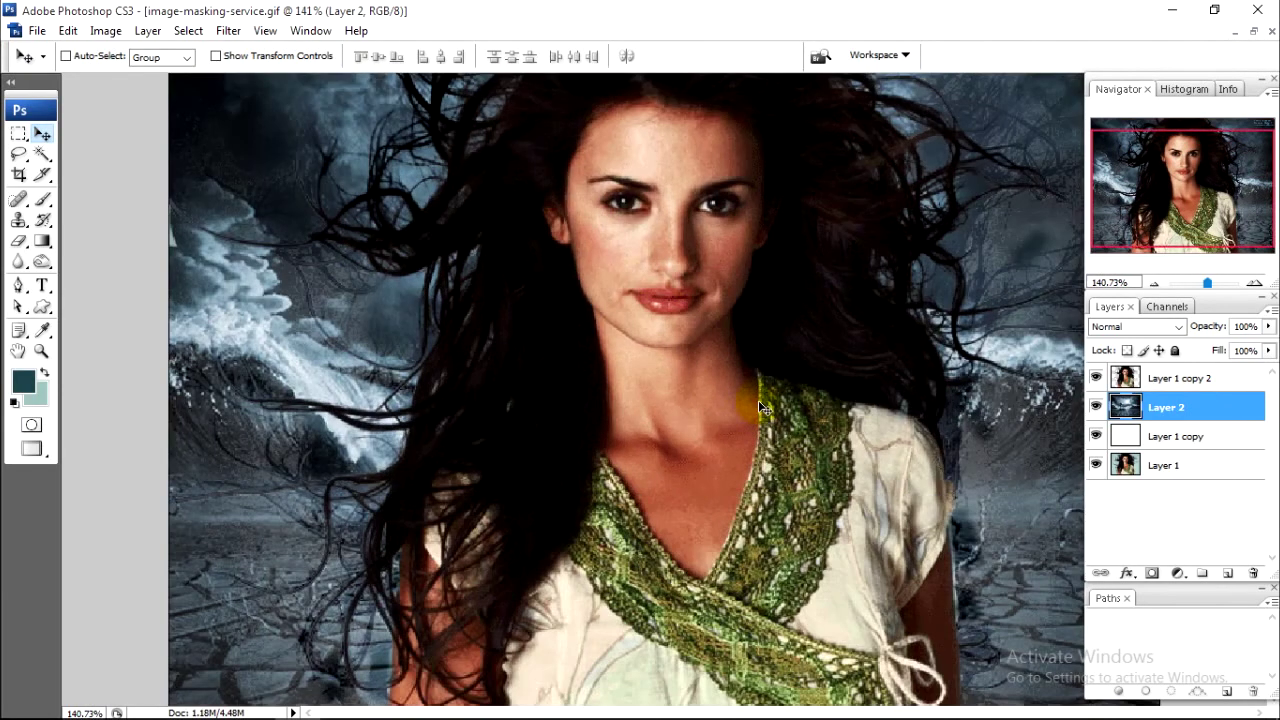
key("f")
scroll(927, 302, "up", 1)
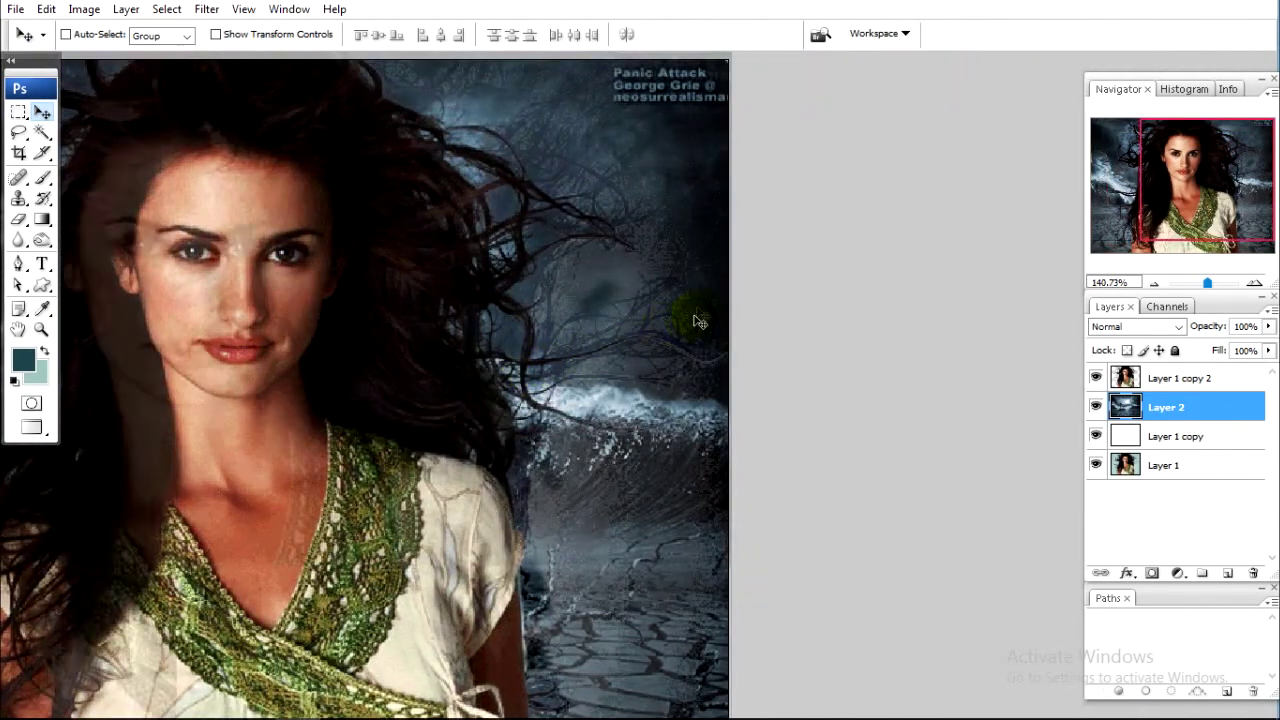
scroll(709, 320, "up", 1)
scroll(671, 443, "up", 1)
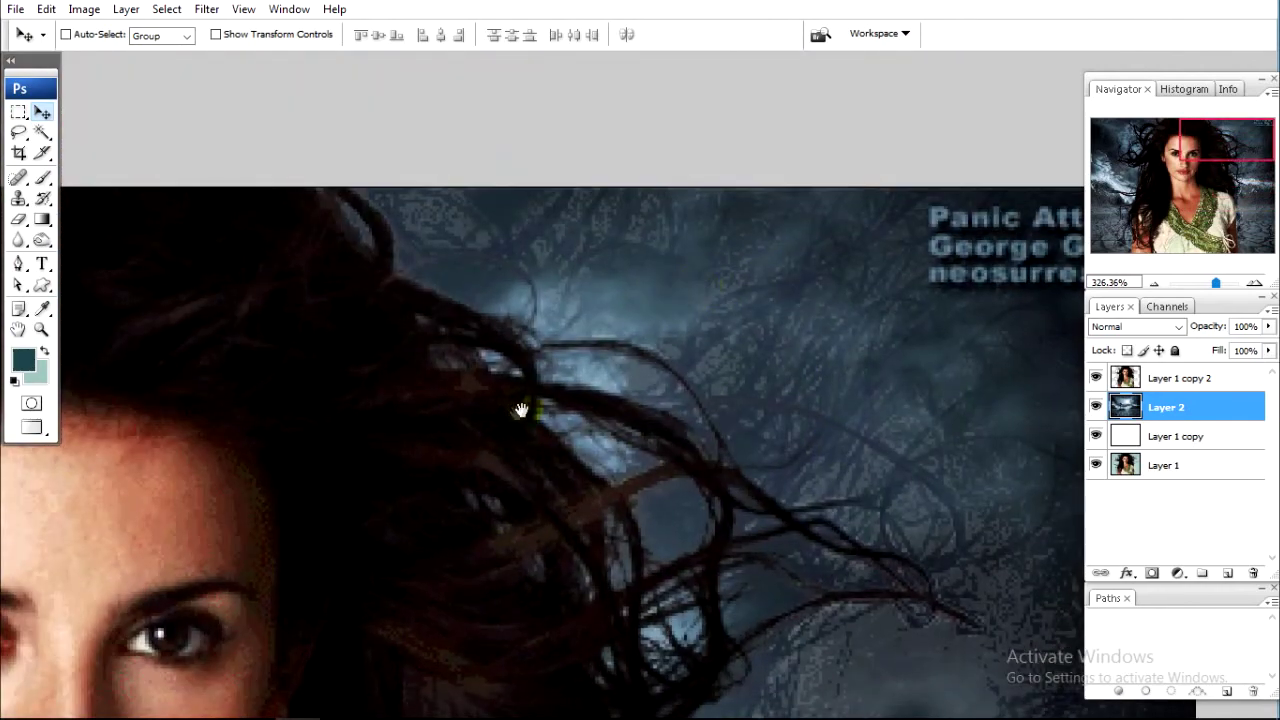
left_click_drag(628, 283, 725, 416)
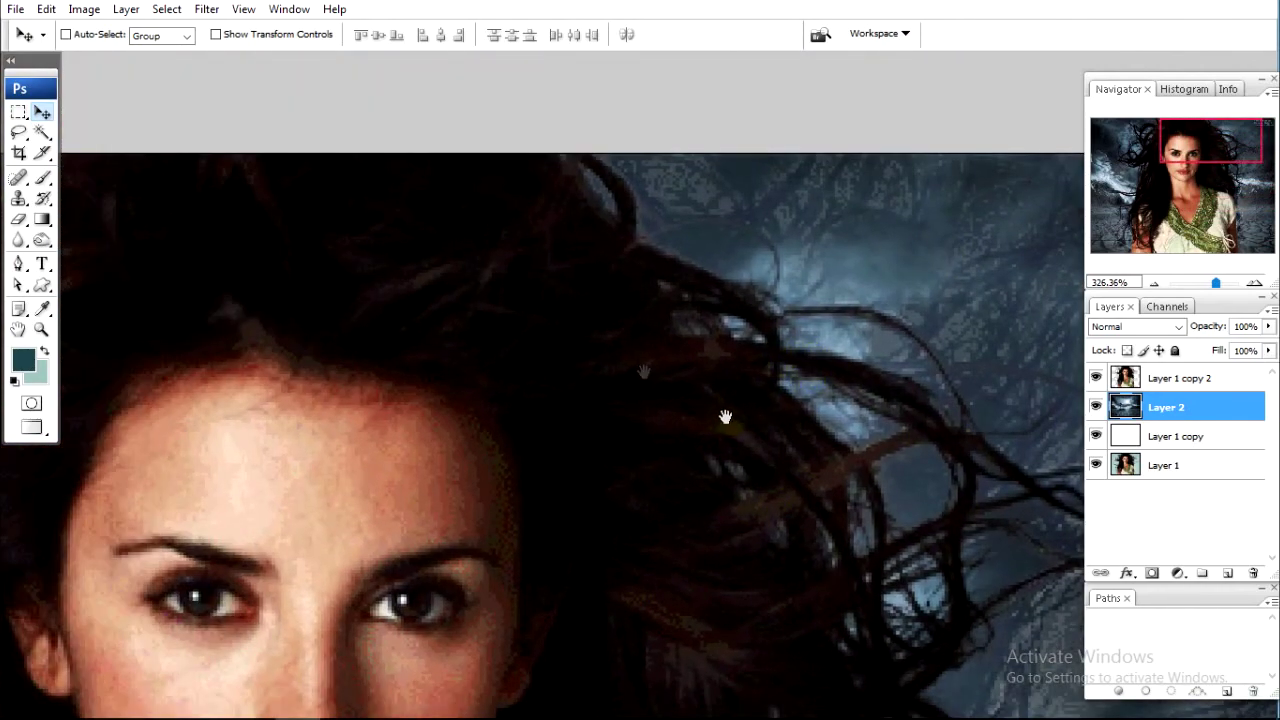
On Layer 1 copy 2, erase the dotted fringe above the hair and stray sky remnants
left_click(20, 222)
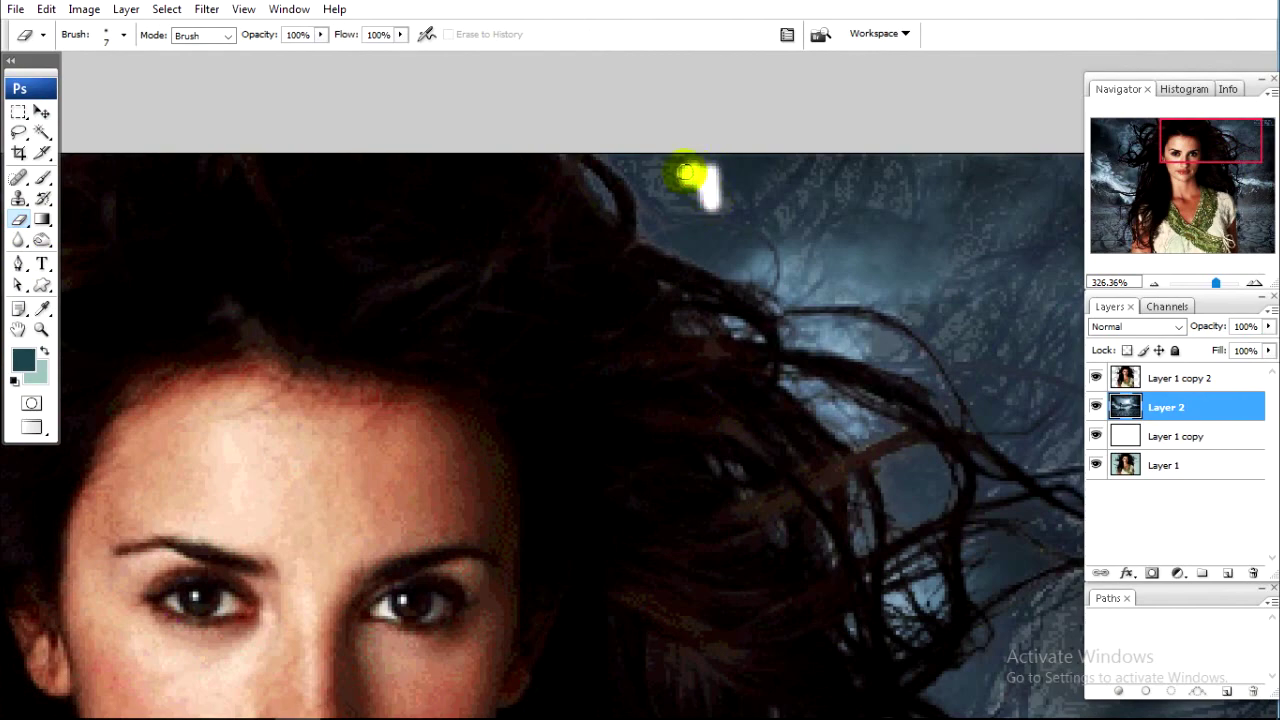
left_click(1165, 376)
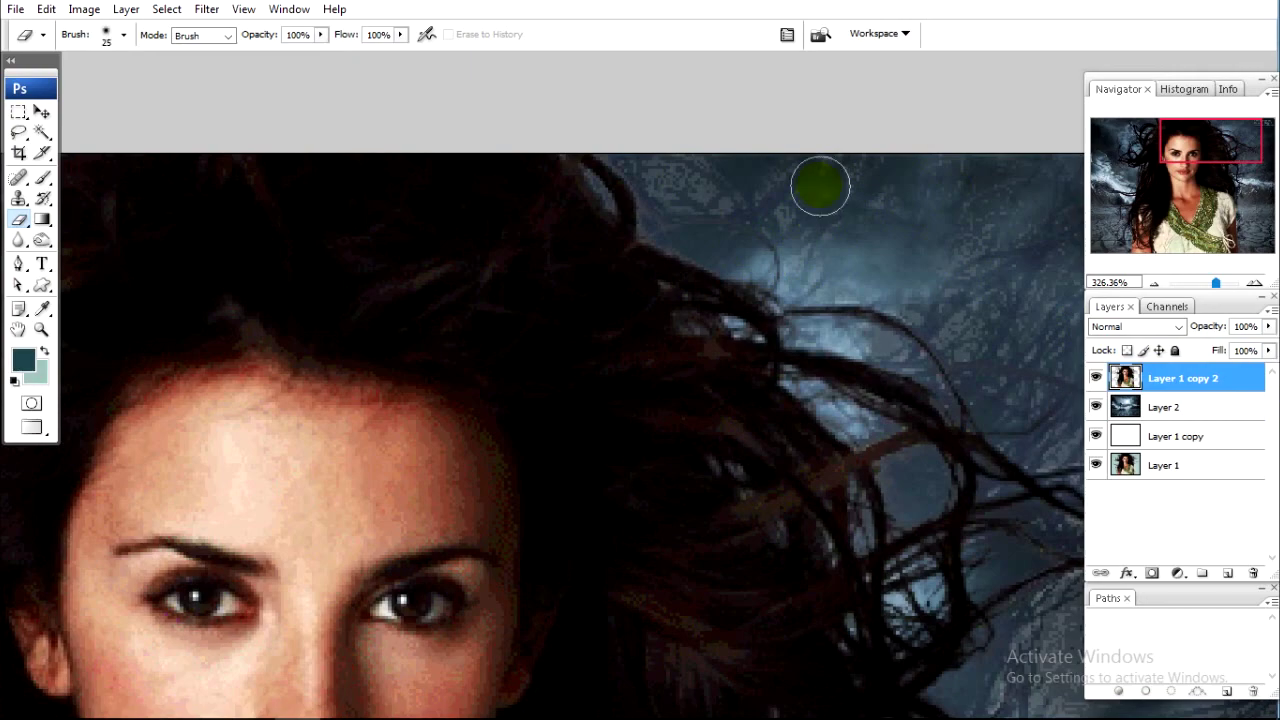
left_click_drag(881, 187, 757, 177)
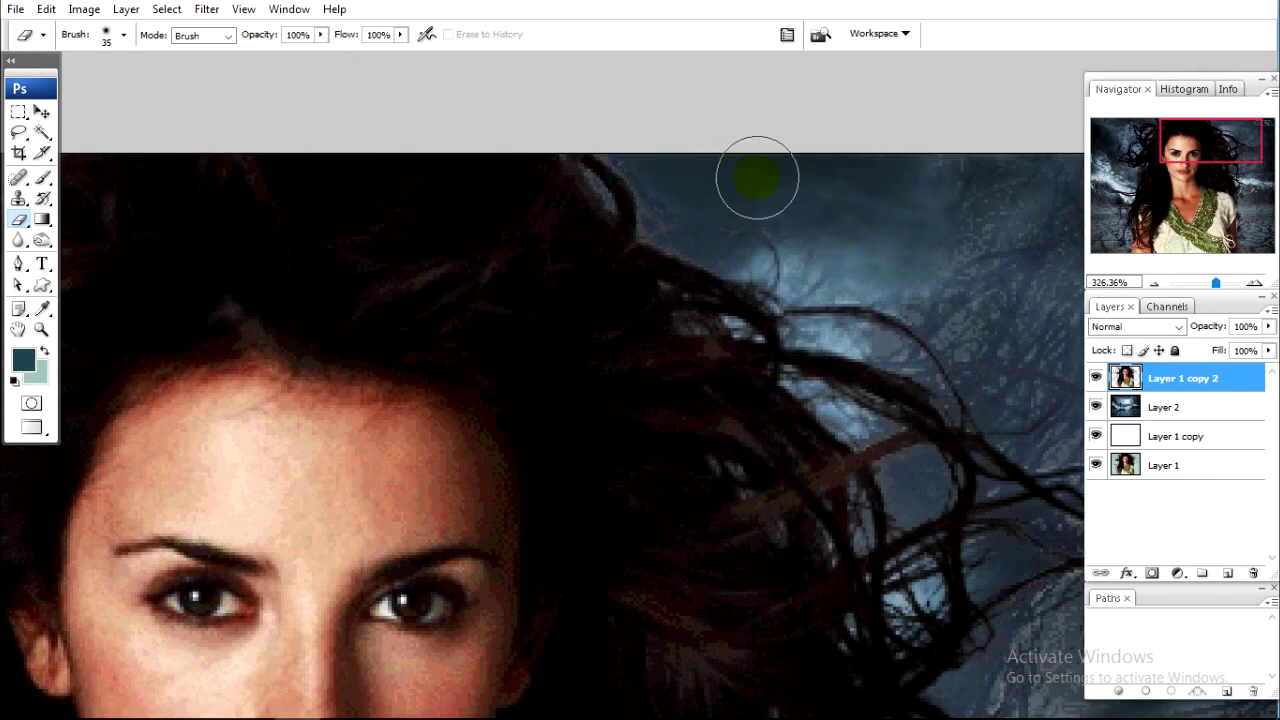
left_click_drag(944, 232, 574, 174)
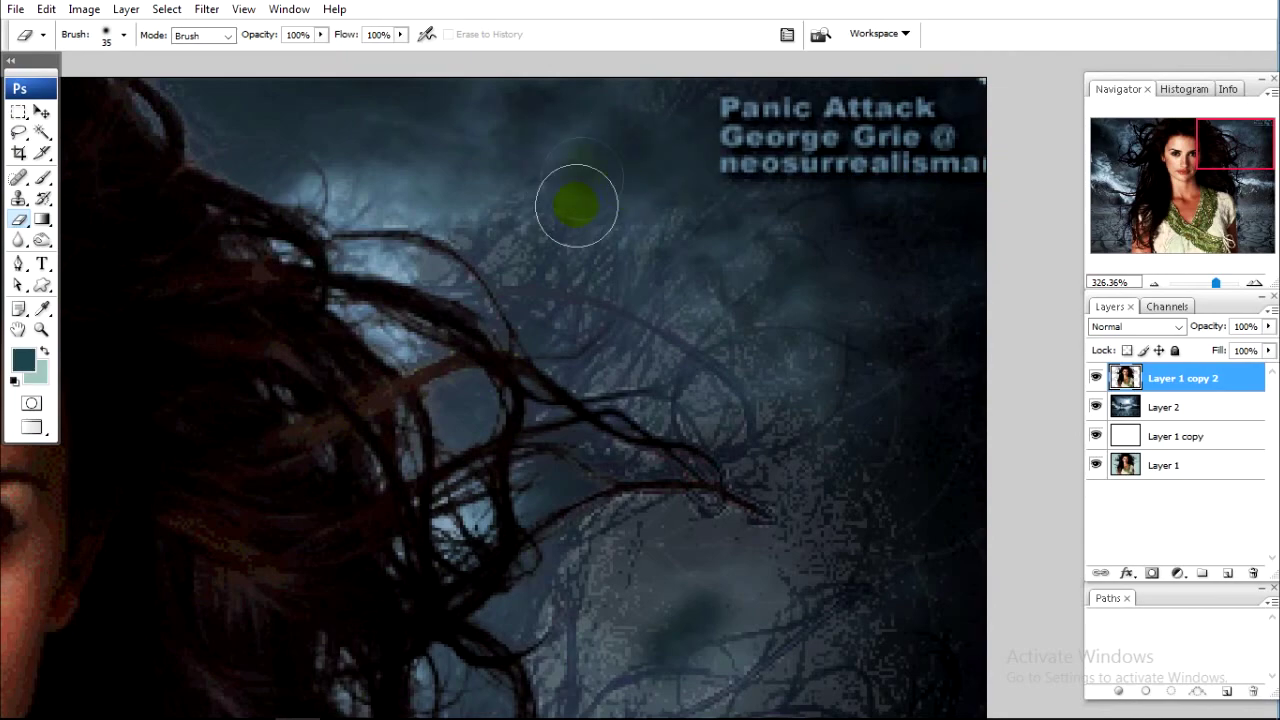
left_click_drag(516, 225, 640, 242)
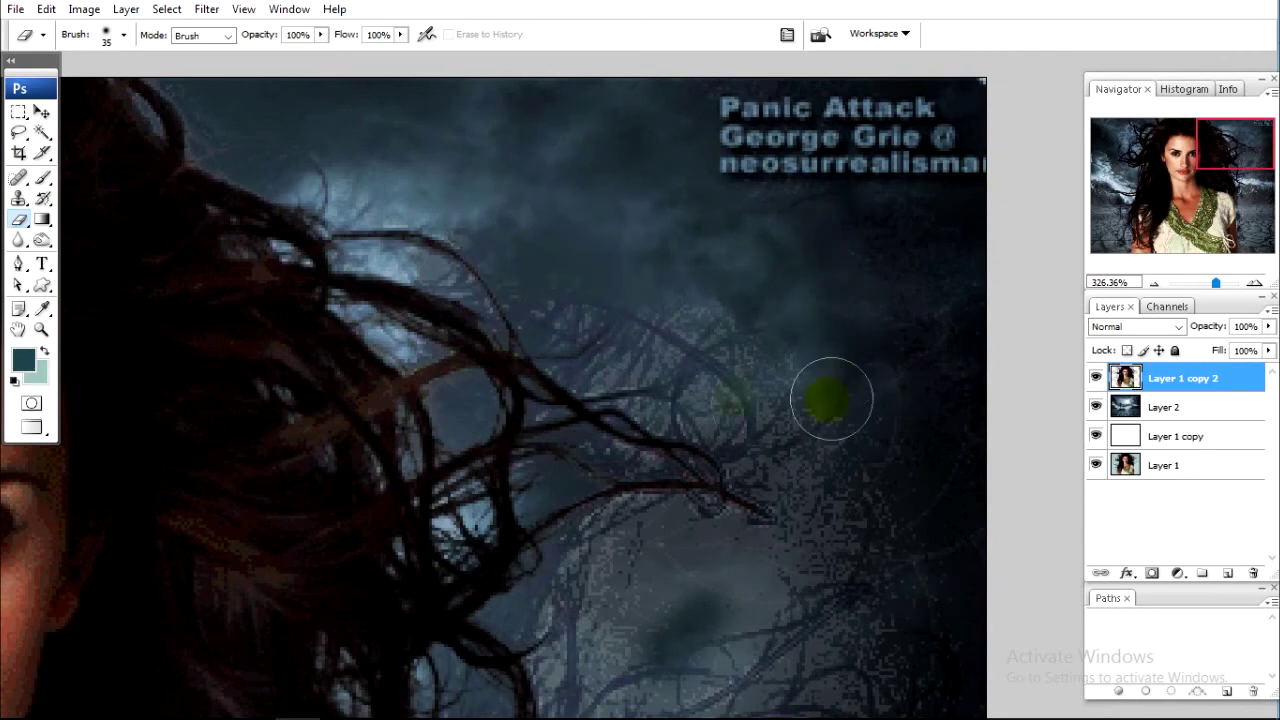
left_click_drag(806, 260, 894, 423)
Erase the leftover haze in the sky beside the hair
scroll(894, 423, "down", 3)
mouse_move(705, 325)
left_mouse_down()
mouse_move(686, 286)
mouse_move(651, 300)
mouse_move(663, 366)
mouse_move(707, 368)
left_mouse_up()
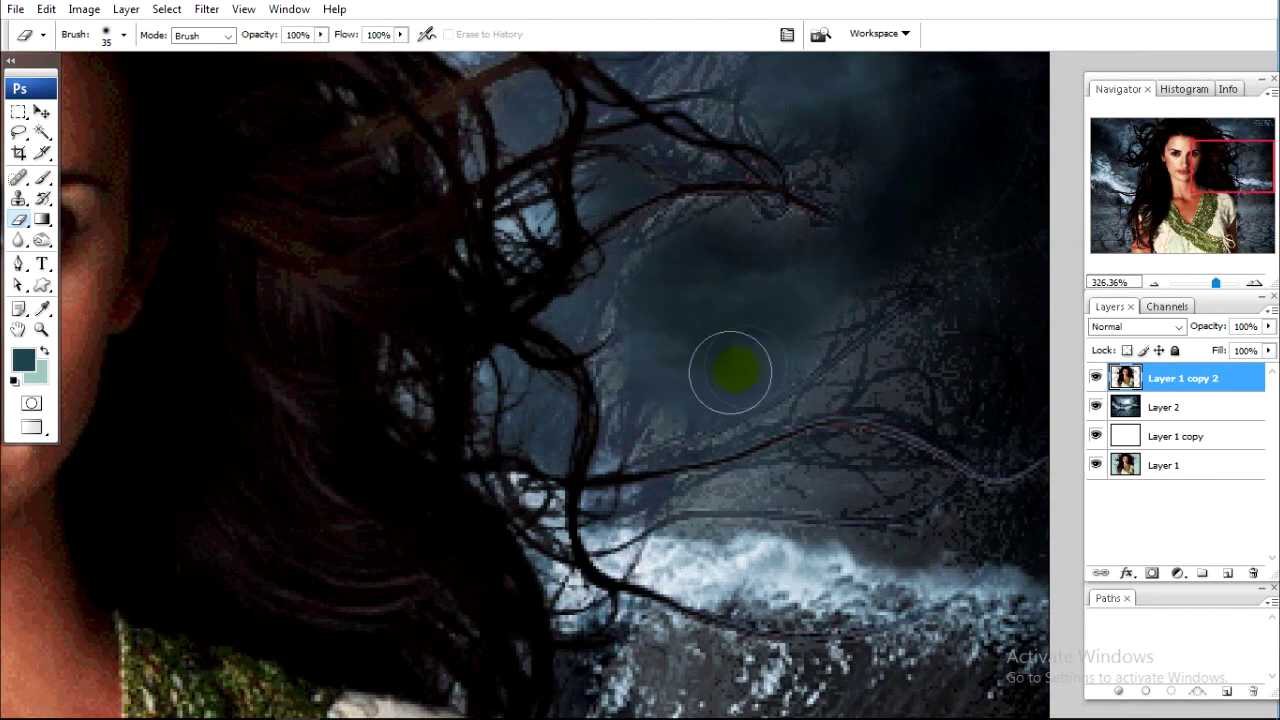
mouse_move(845, 267)
left_mouse_down()
mouse_move(926, 400)
mouse_move(883, 360)
mouse_move(766, 374)
mouse_move(648, 353)
left_mouse_up()
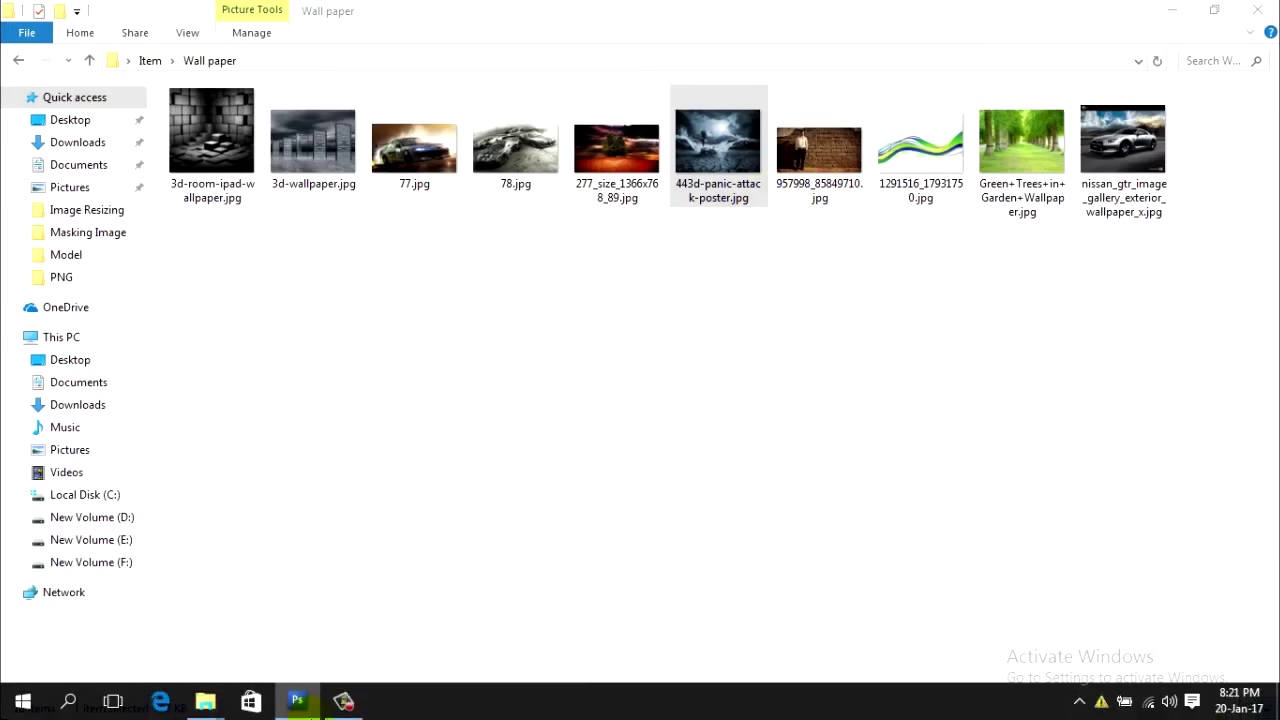
left_click(305, 704)
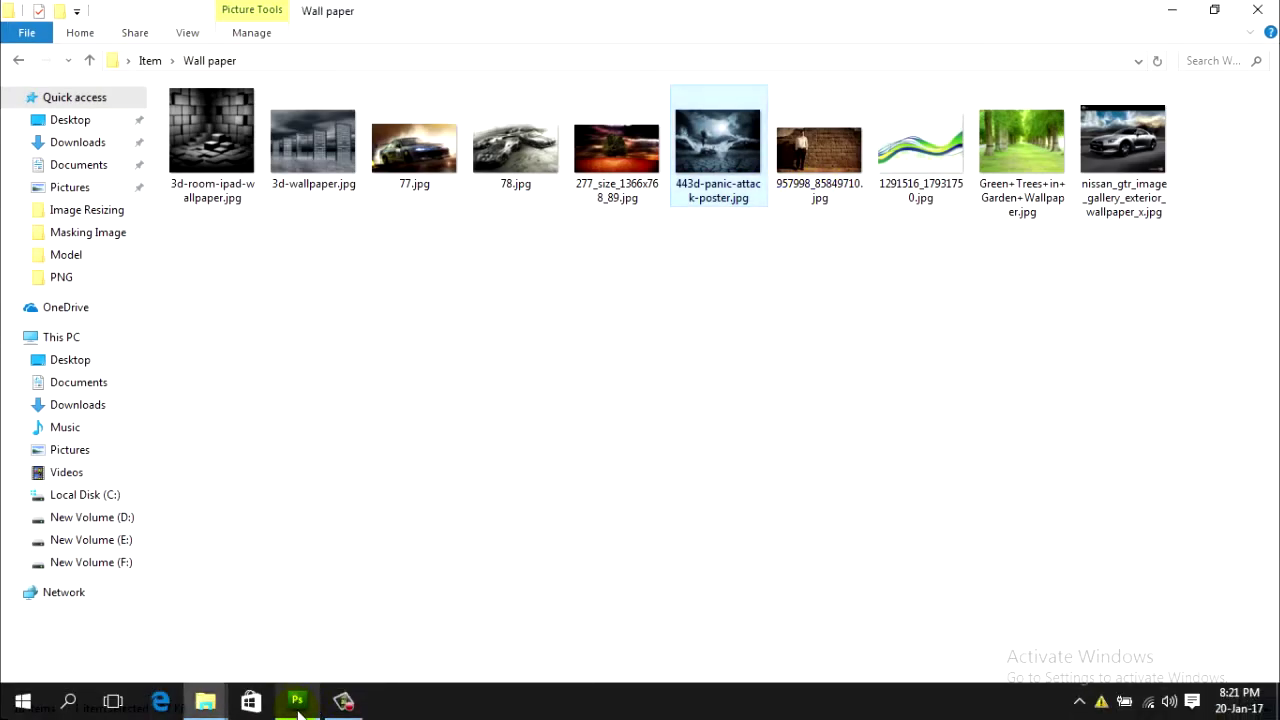
left_click(297, 704)
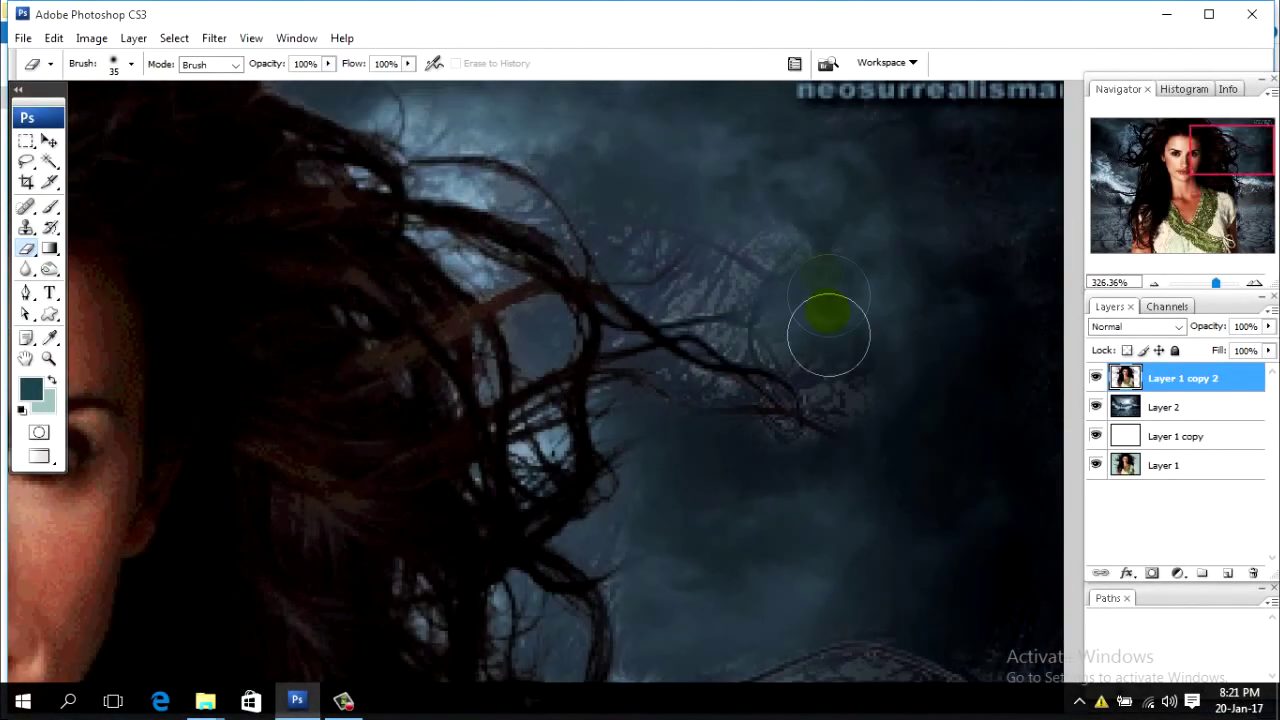
Erase stray background near the hair strands and the speckled dark left area
left_click_drag(829, 336, 727, 258)
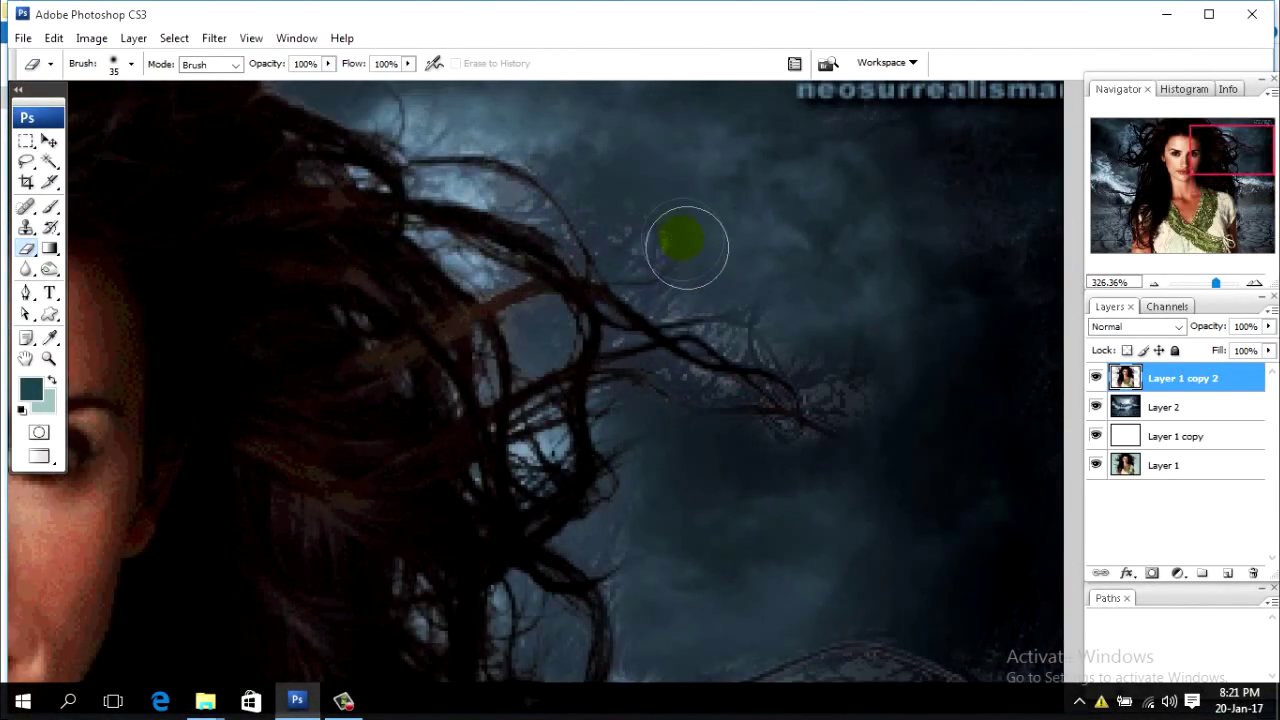
left_click_drag(976, 216, 947, 495)
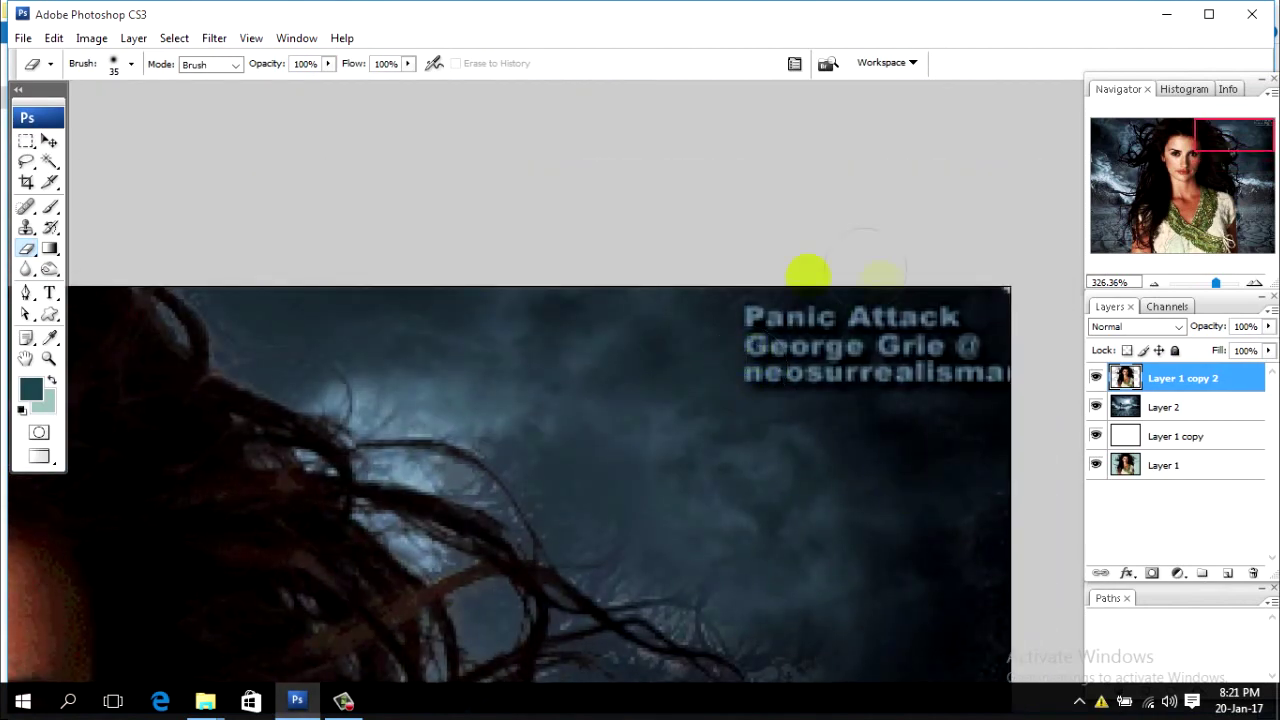
mouse_move(960, 633)
left_mouse_down()
mouse_move(743, 451)
mouse_move(676, 345)
left_mouse_up()
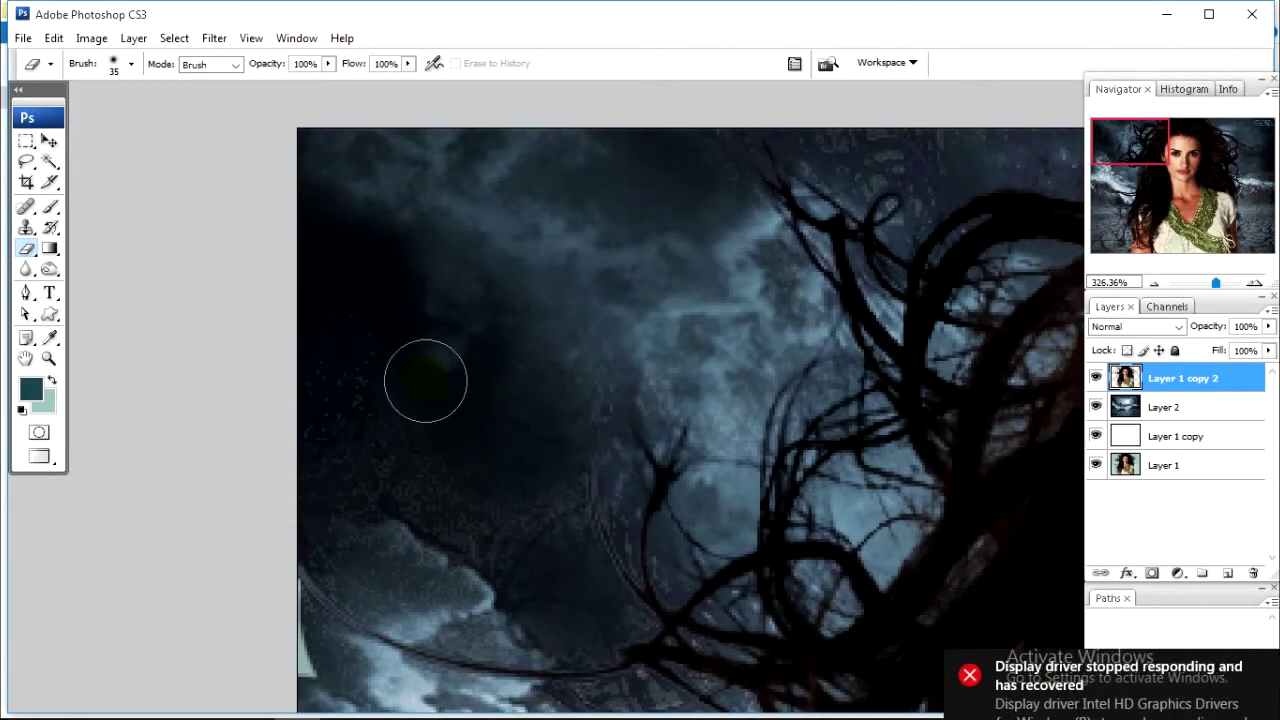
mouse_move(425, 380)
left_mouse_down()
mouse_move(443, 537)
mouse_move(500, 523)
mouse_move(295, 378)
left_mouse_up()
left_click_drag(568, 381, 320, 571)
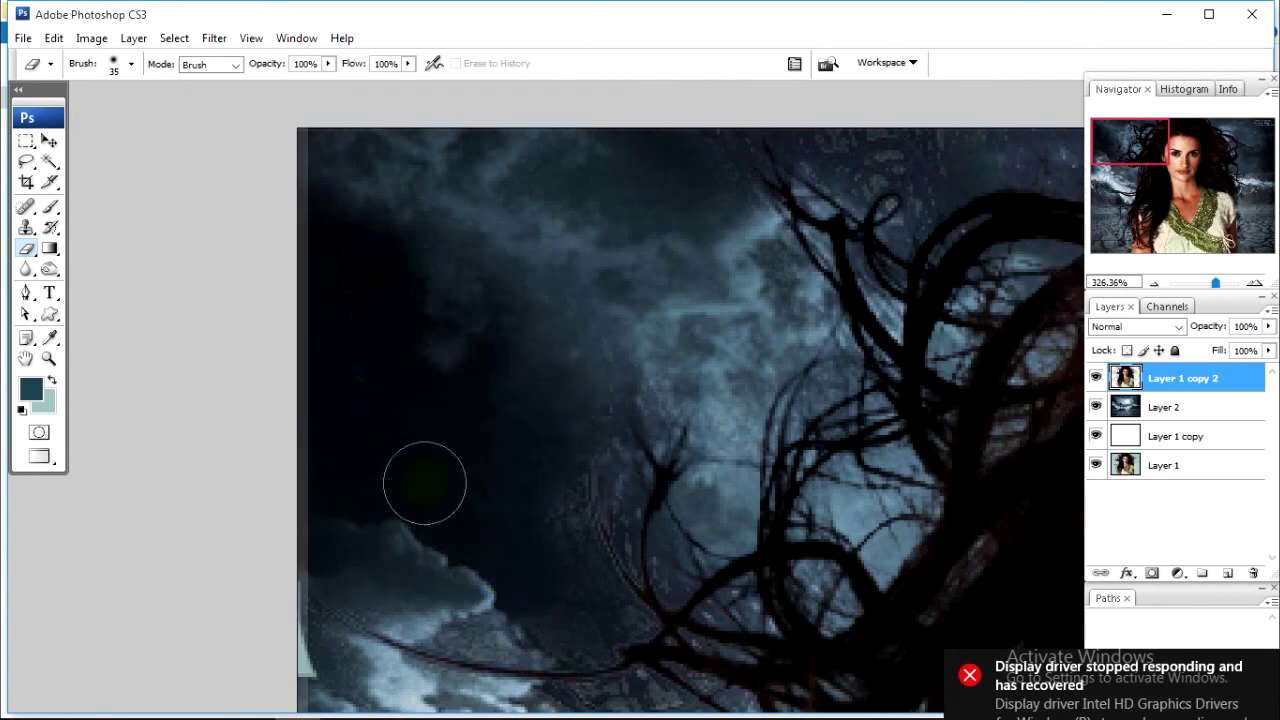
Erase leftover background over the left-side waves and along the sky's left edge
key("ctrl+0")
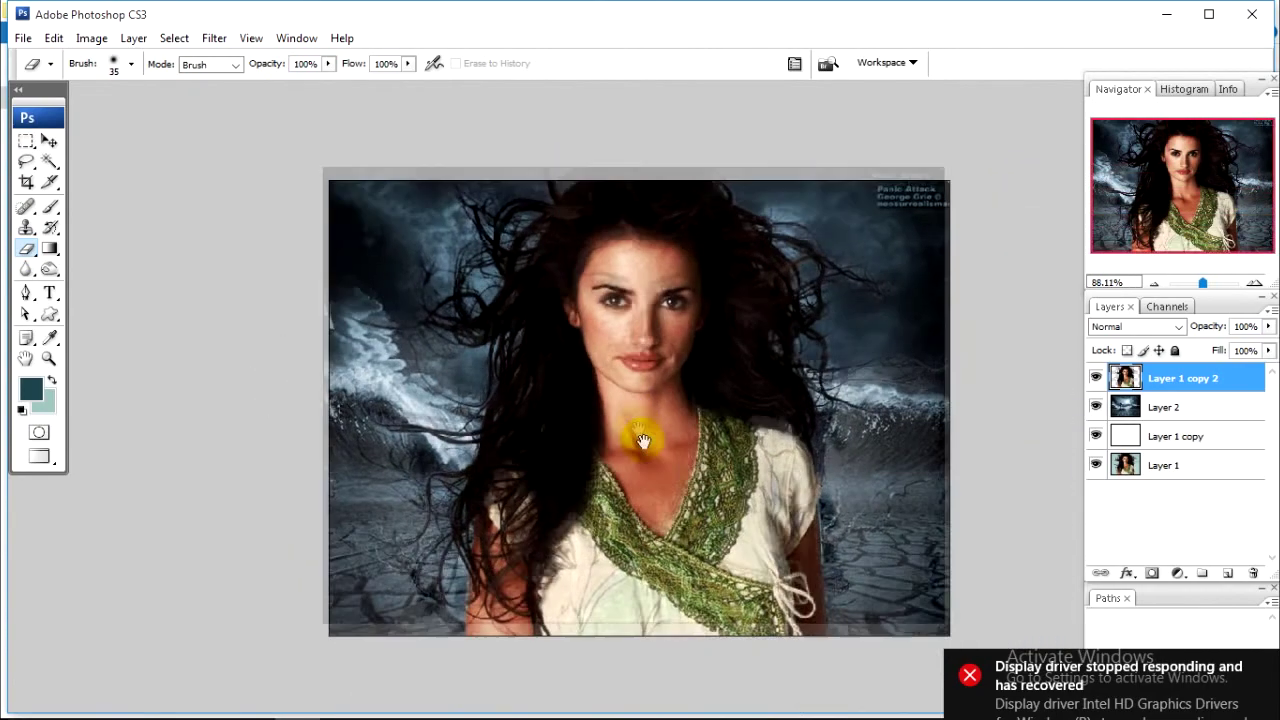
scroll(643, 434, "up", 1)
scroll(424, 473, "up", 2)
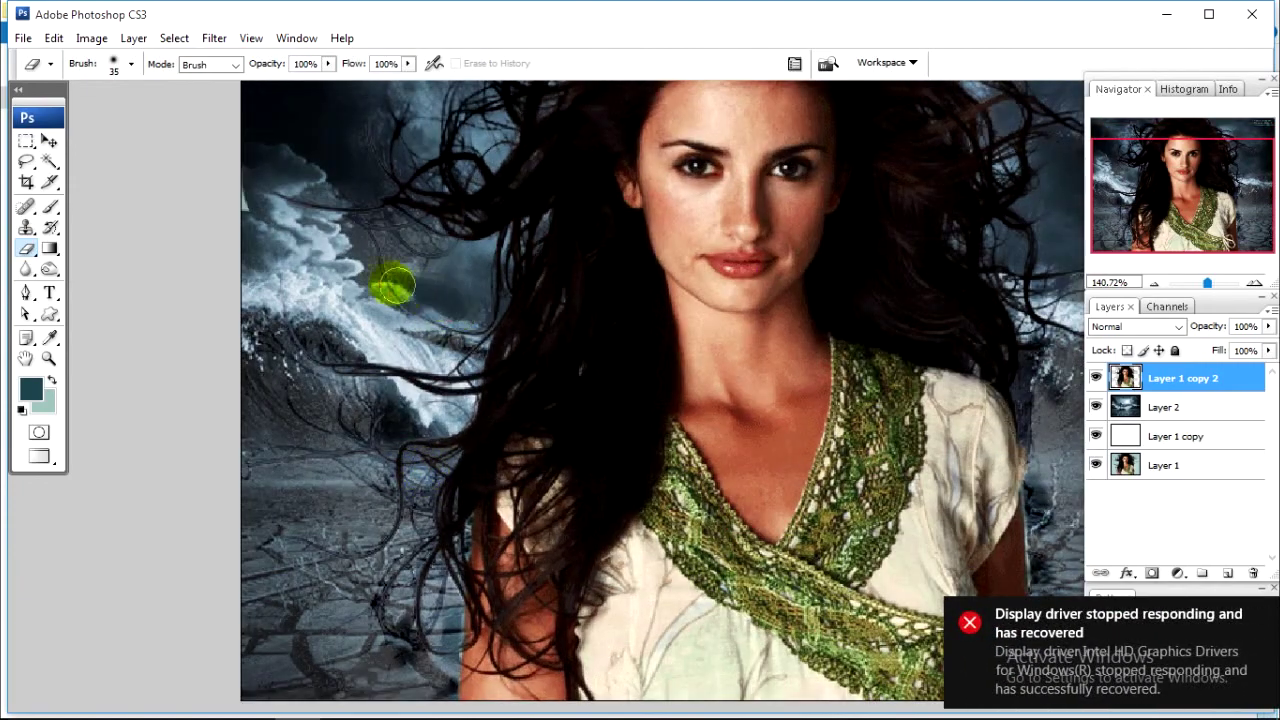
left_click_drag(362, 242, 341, 265)
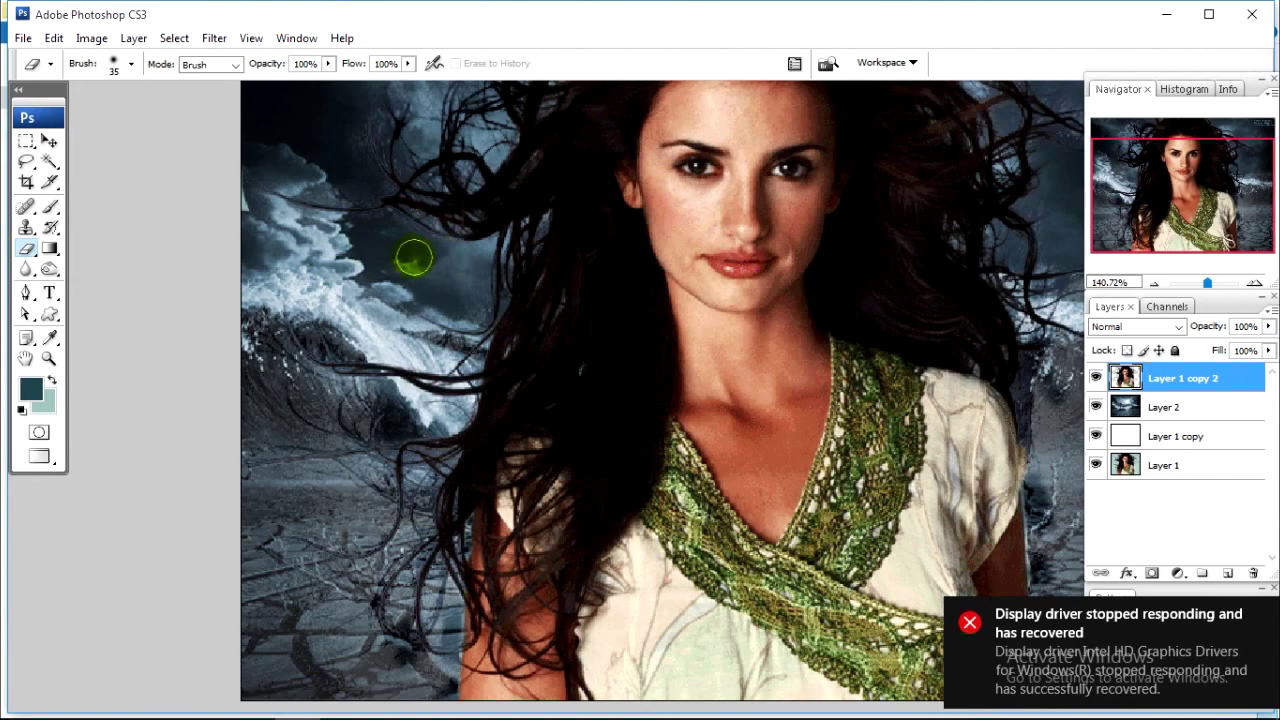
left_click_drag(328, 176, 346, 142)
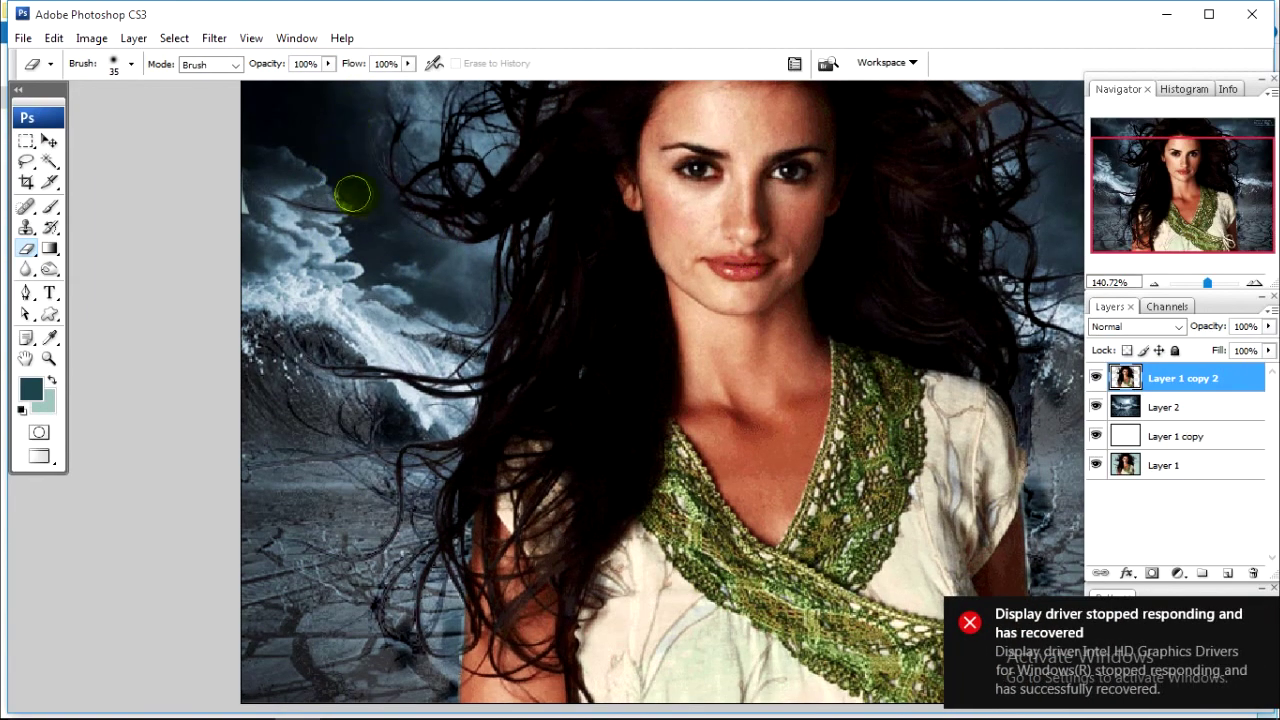
left_click_drag(352, 194, 235, 210)
left_click_drag(1207, 283, 1200, 283)
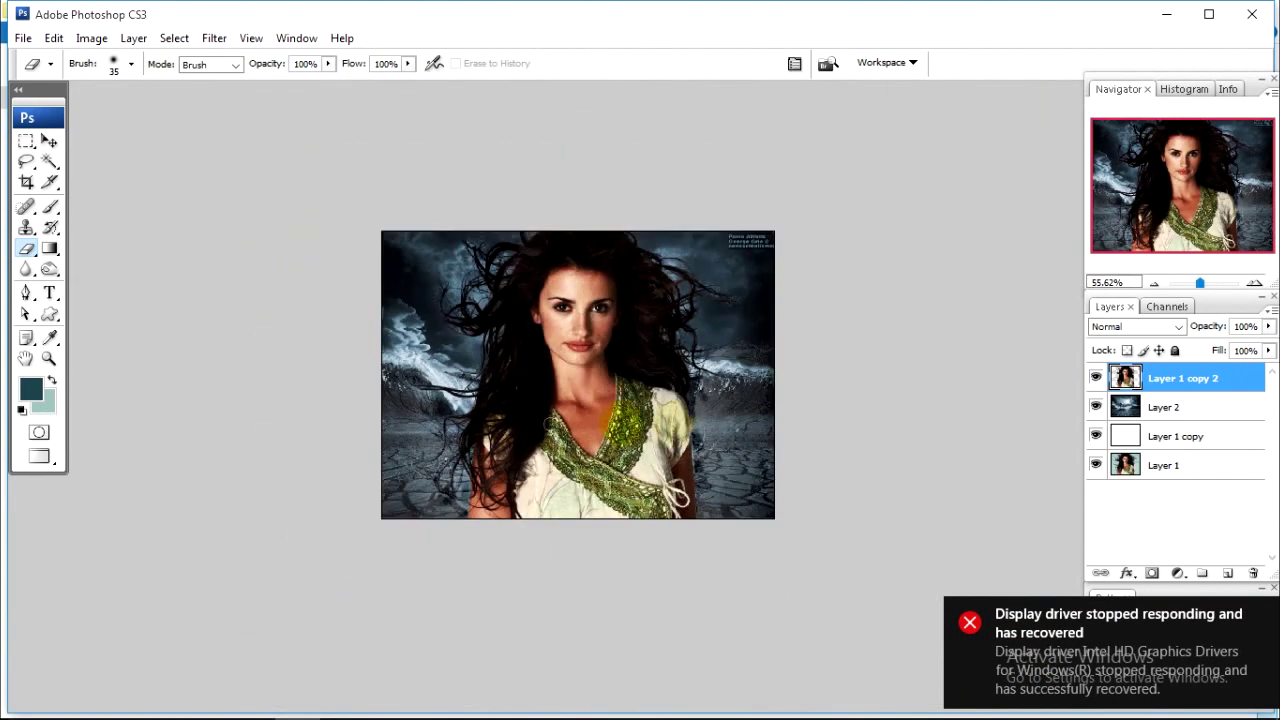
Close the separate stormy poster document and minimize Photoshop to the Wall paper folder
left_click_drag(736, 425, 590, 388)
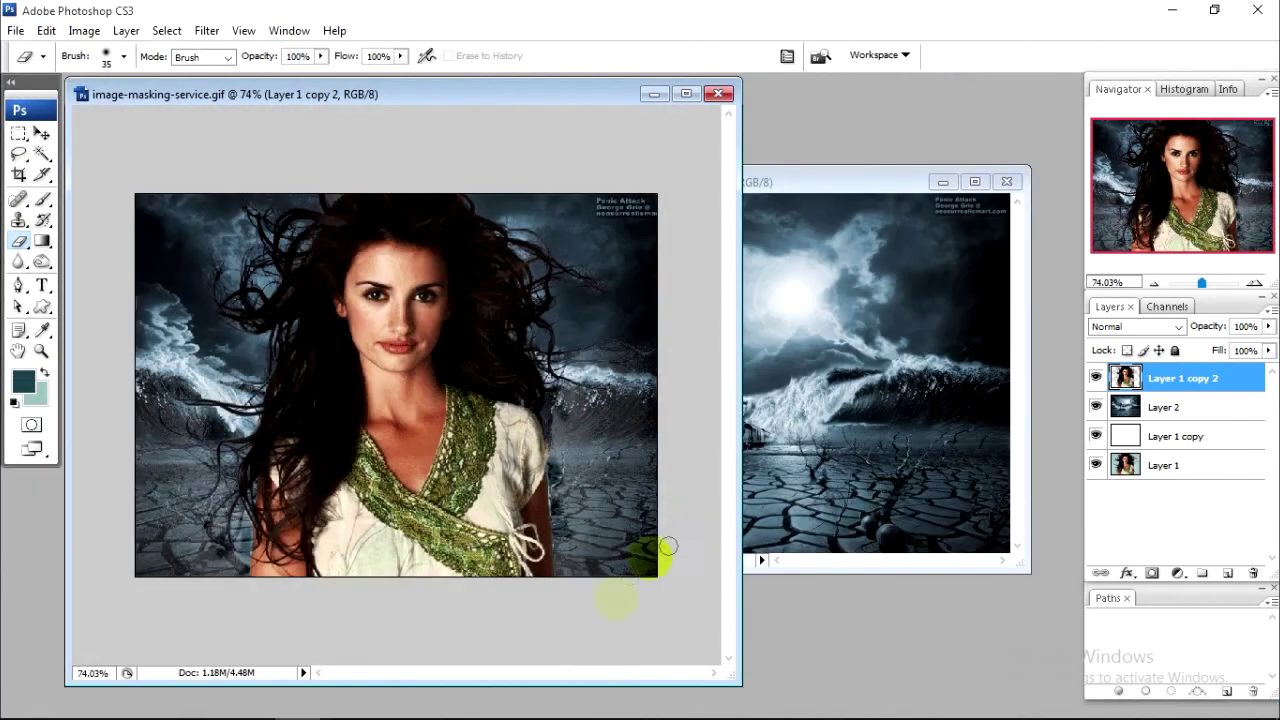
left_click(343, 700)
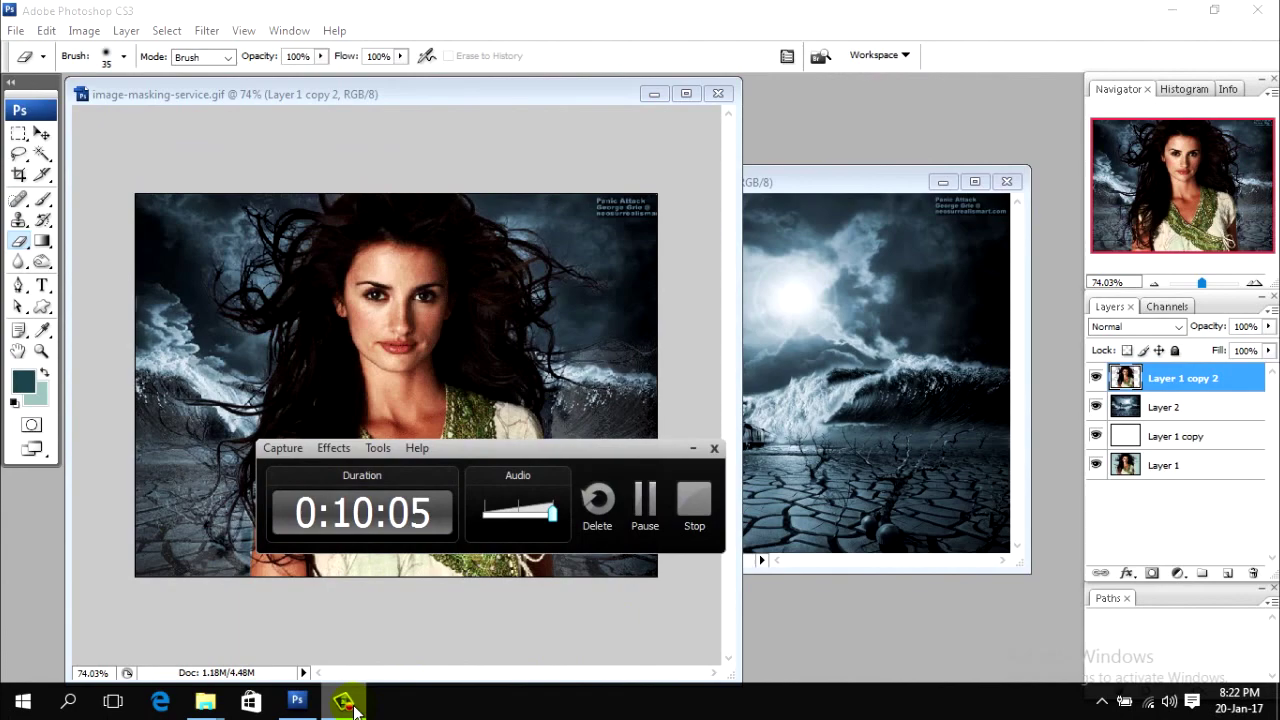
left_click(350, 704)
left_click_drag(510, 100, 626, 122)
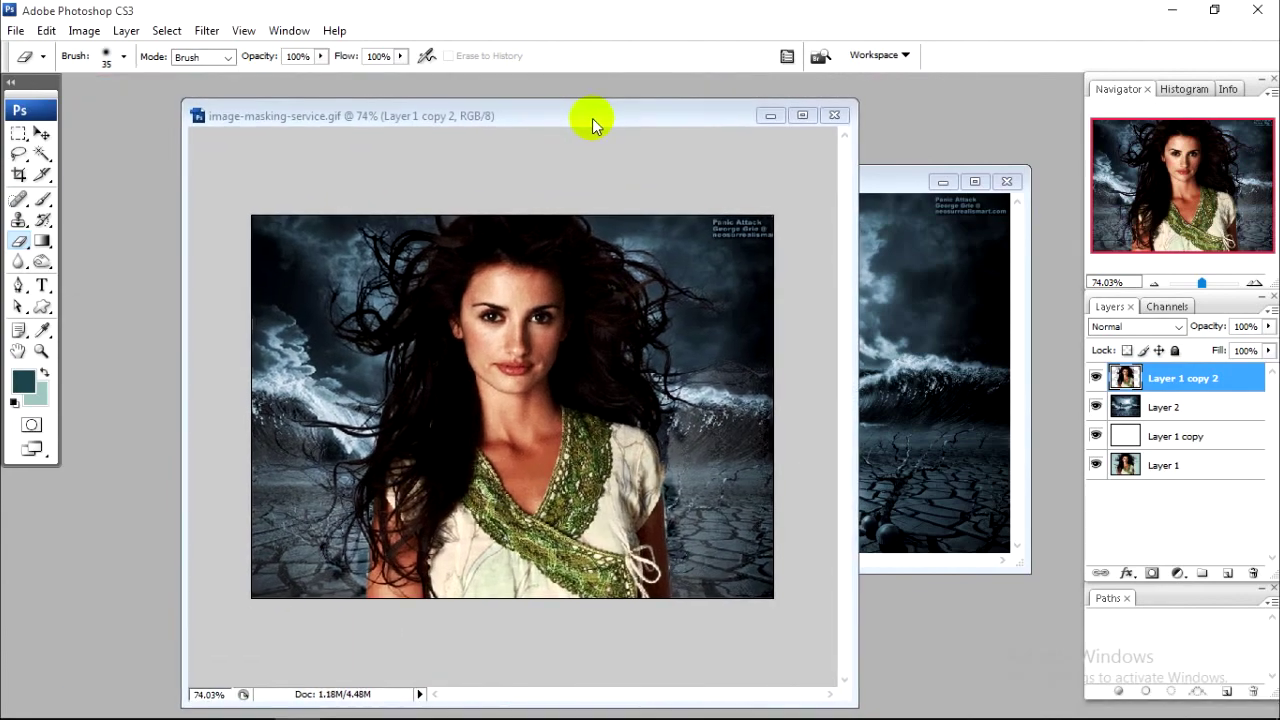
scroll(594, 246, "up", 2)
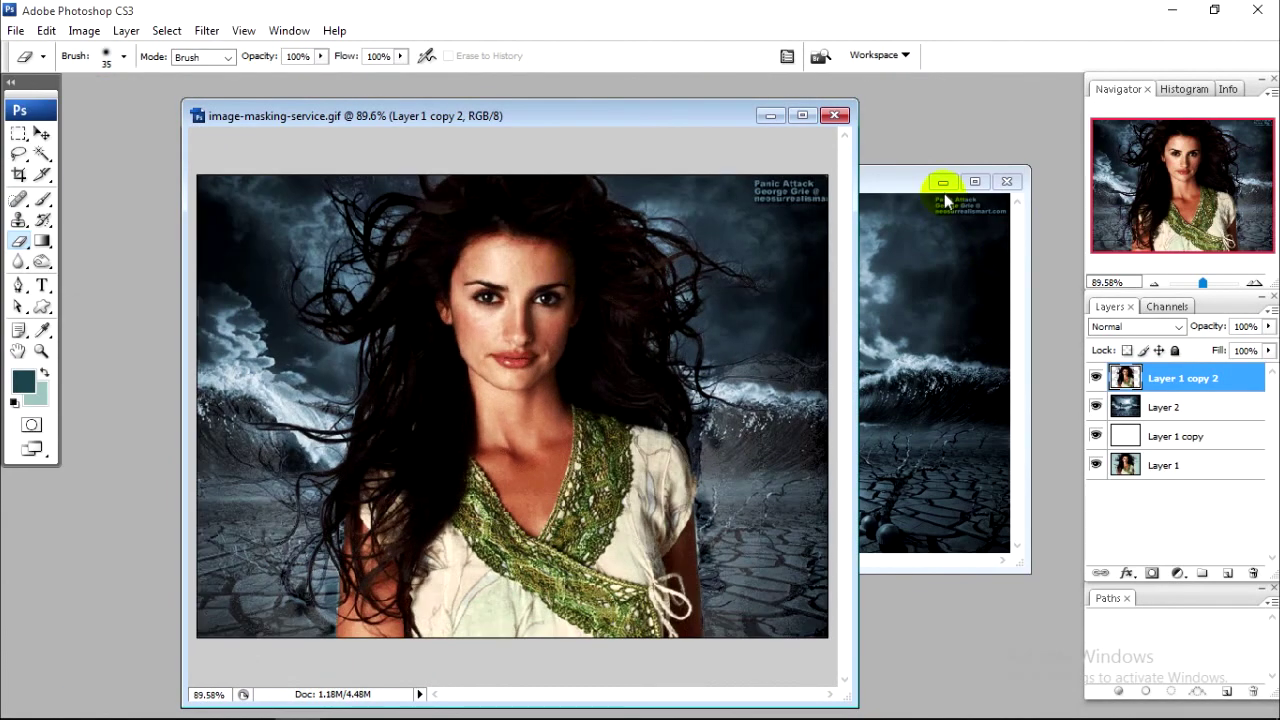
left_click(1006, 182)
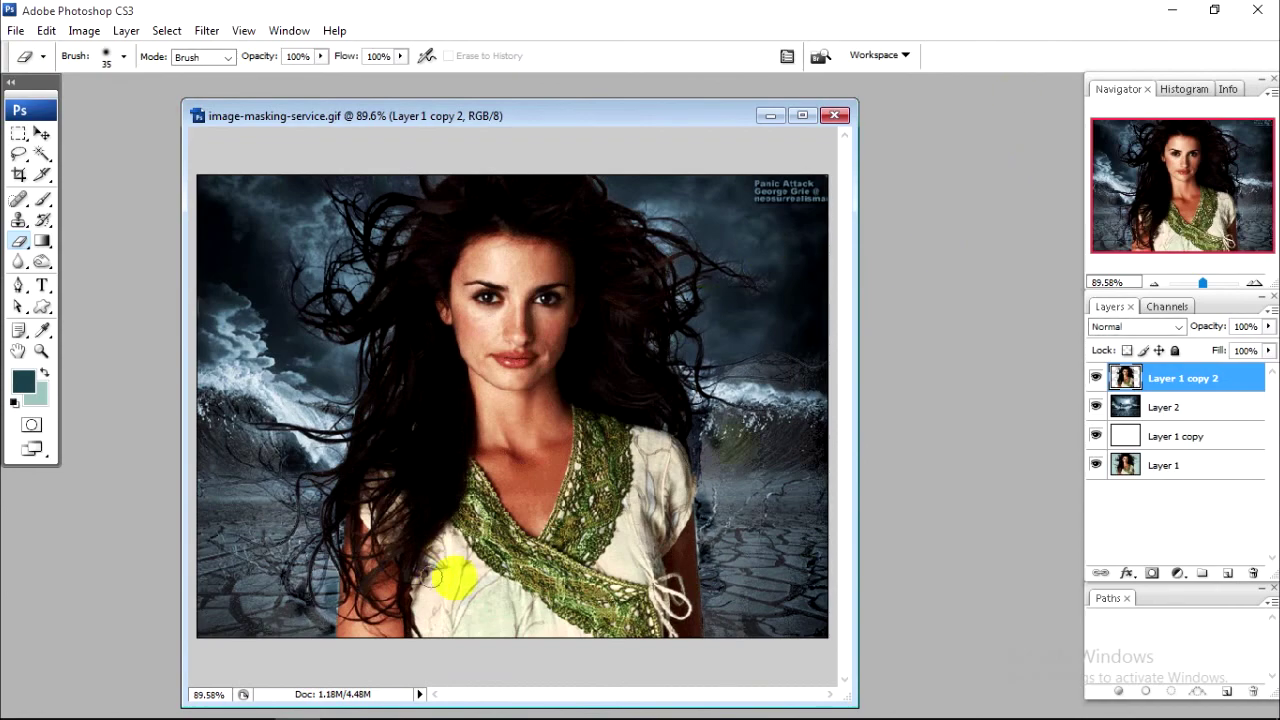
left_click(1172, 10)
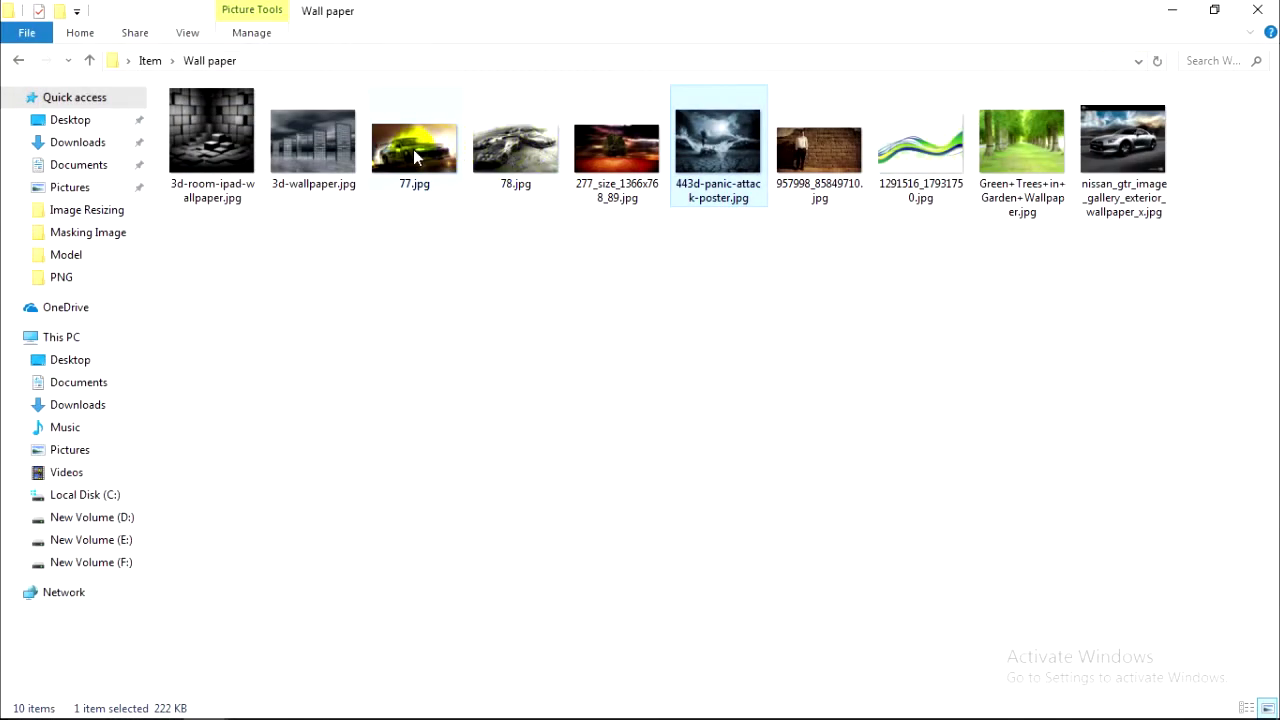
Preview 3d-wallpaper.jpg in Photos, then drag it onto Photoshop
double_click(312, 145)
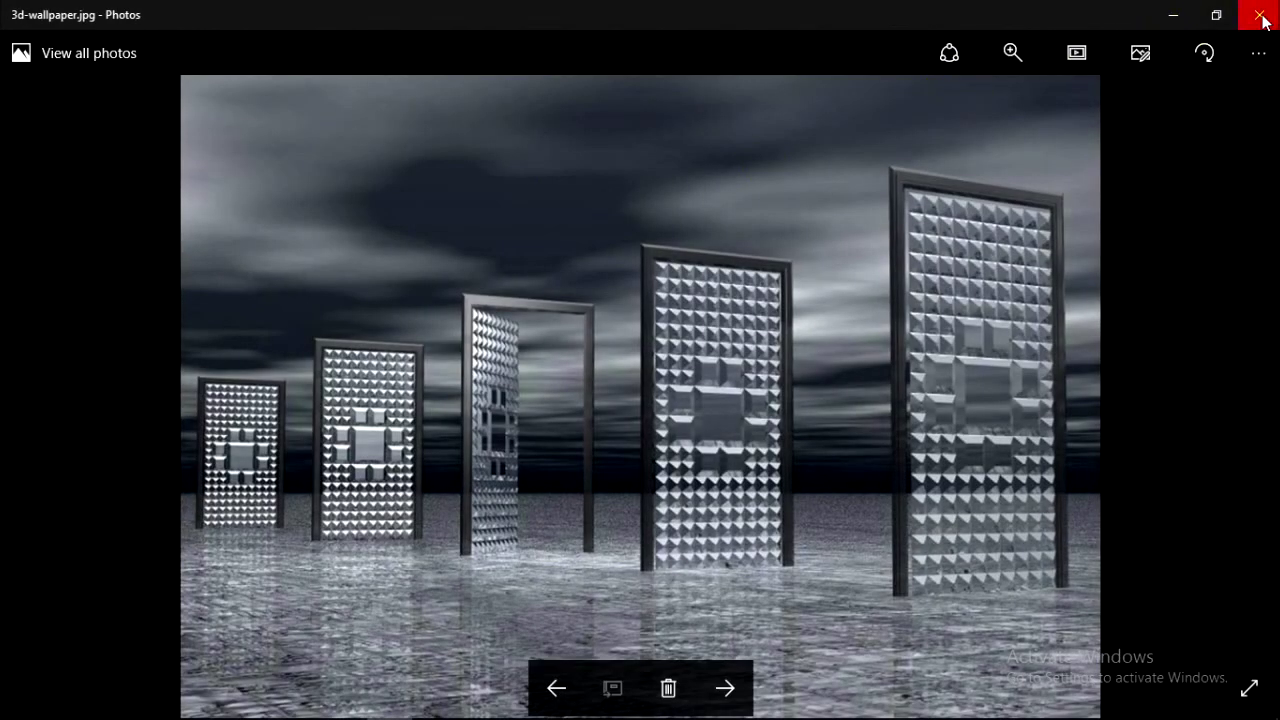
left_click(1259, 15)
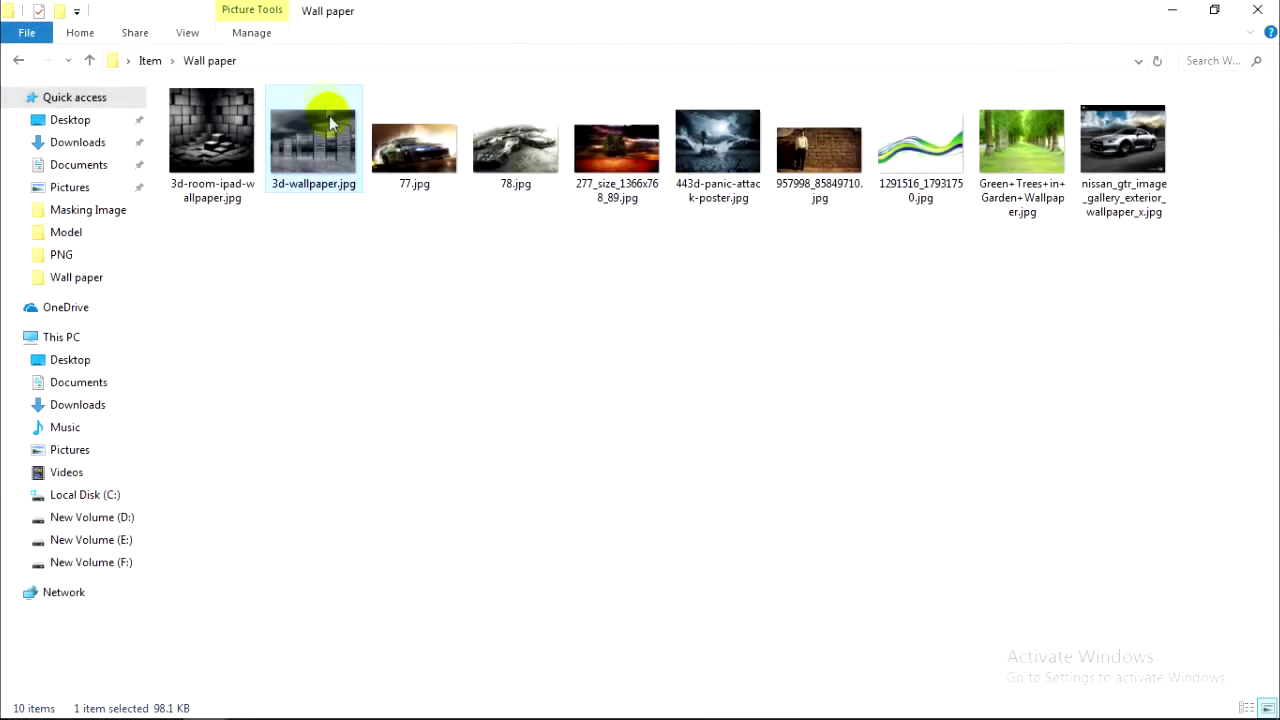
mouse_move(312, 145)
left_mouse_down()
mouse_move(445, 663)
mouse_move(307, 710)
mouse_move(507, 538)
left_mouse_up()
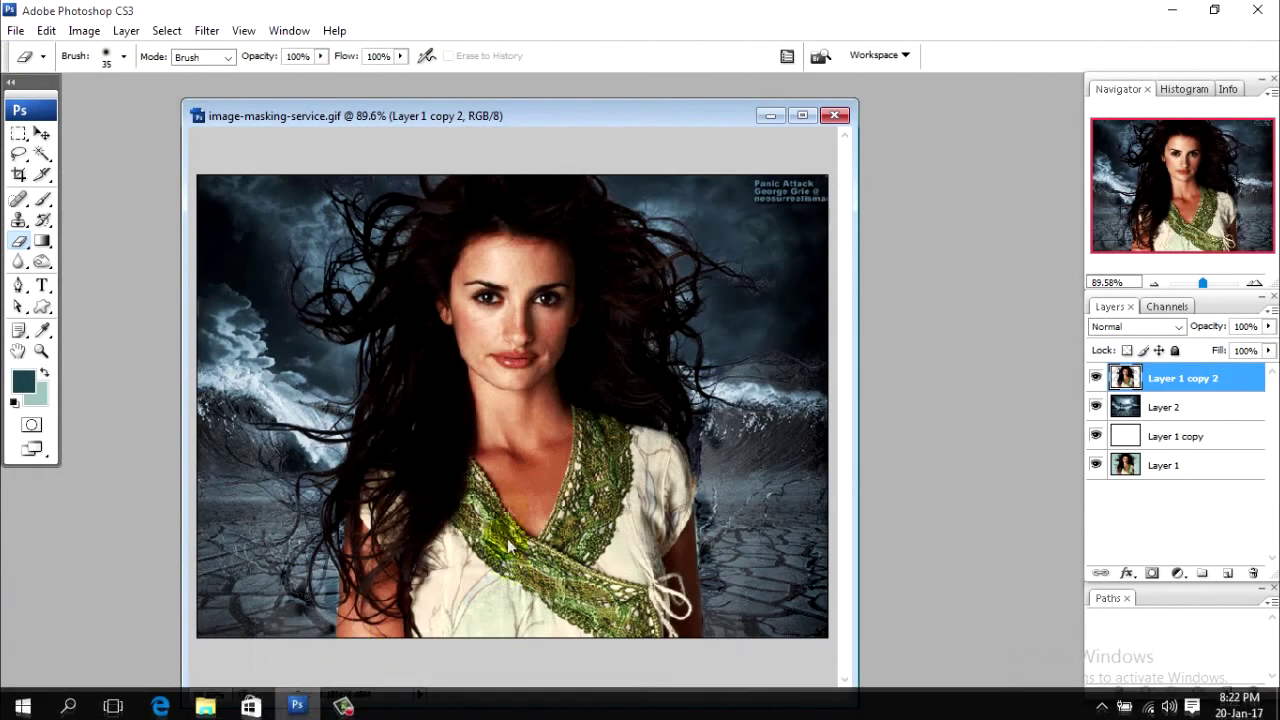
Copy the 3d-wallpaper image into the composite as Layer 3 beneath Layer 1 copy 2
left_click(42, 133)
left_click_drag(150, 117, 489, 144)
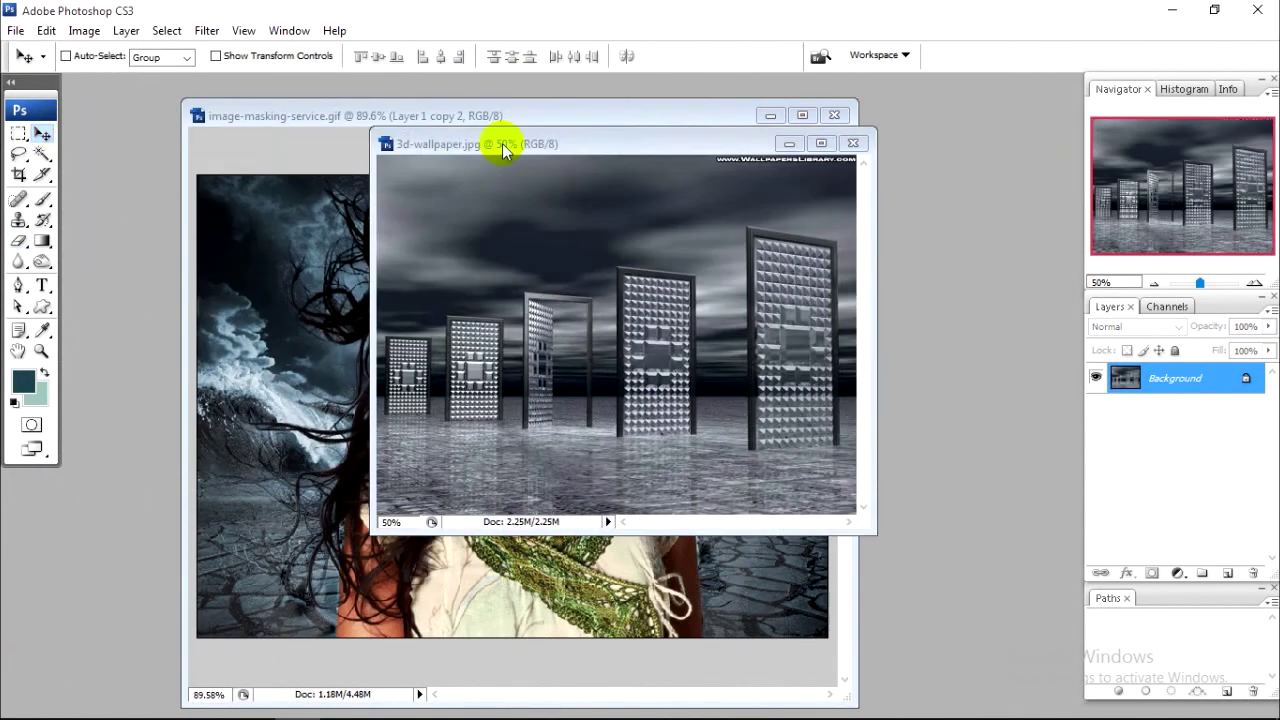
key("ctrl+a")
mouse_move(618, 255)
left_mouse_down()
mouse_move(357, 349)
mouse_move(465, 338)
left_mouse_up()
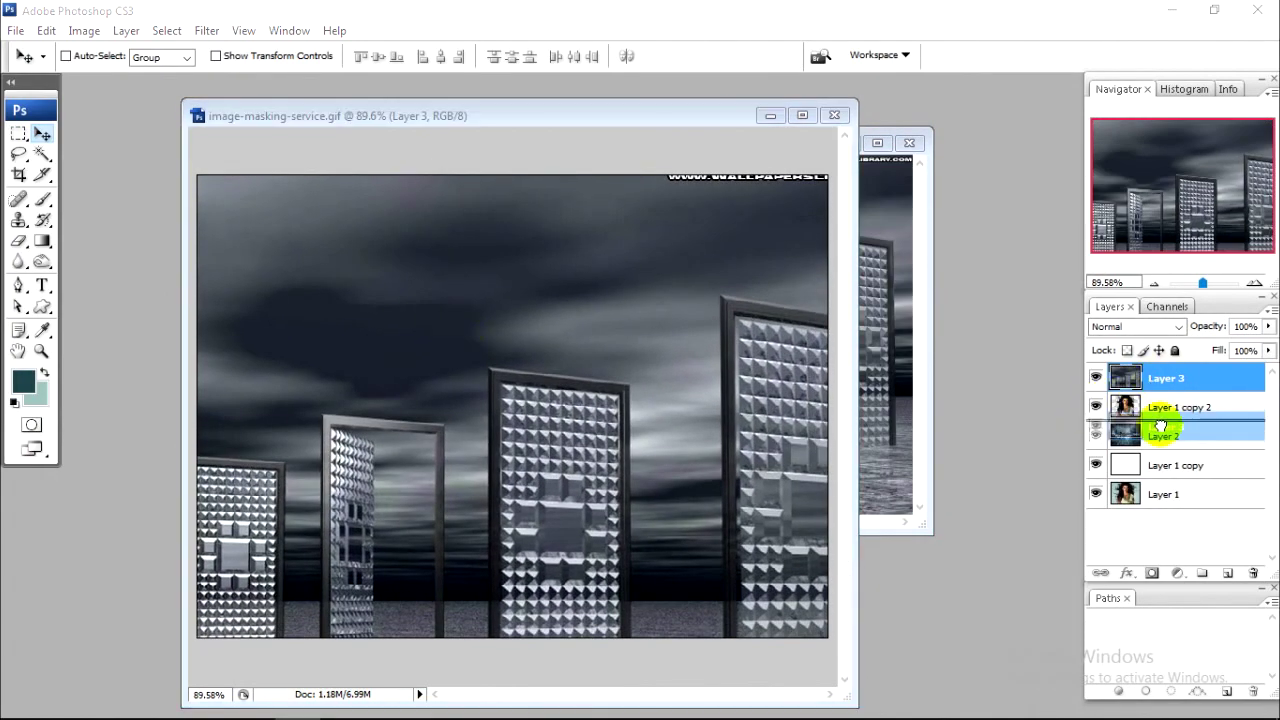
left_click_drag(1150, 393, 1162, 433)
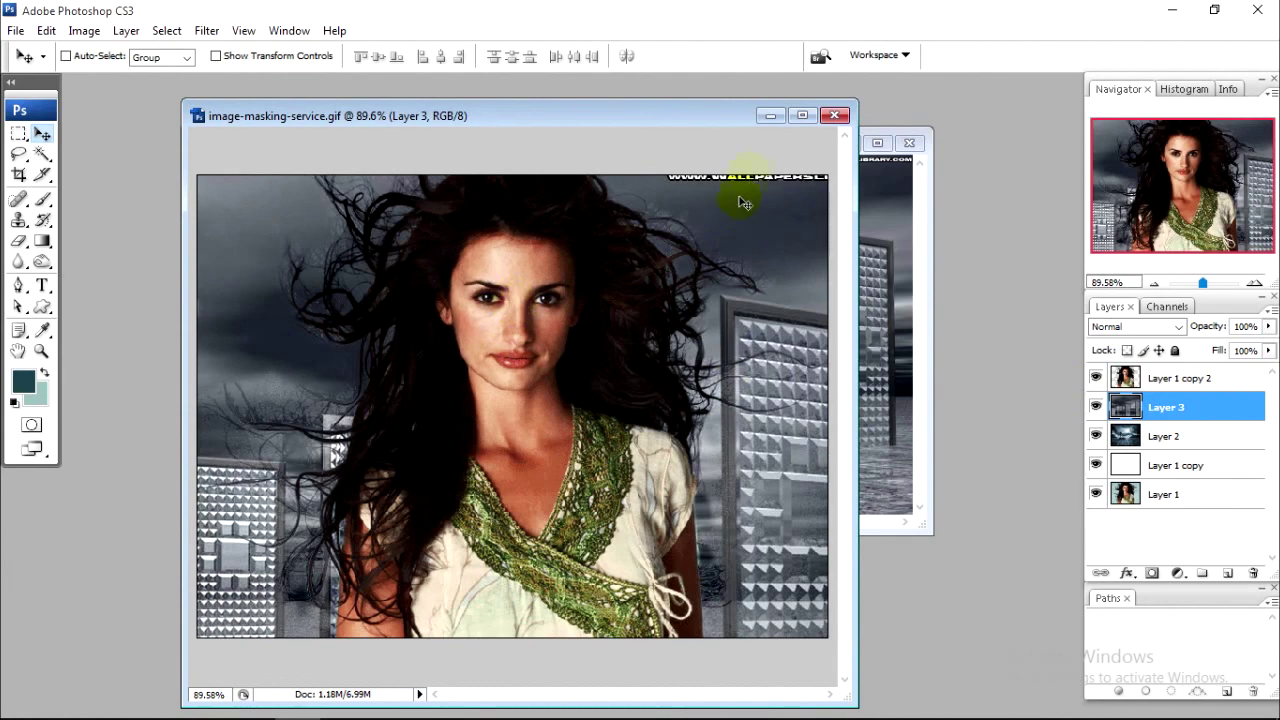
Free-transform Layer 3 so the city scene fills the whole canvas
key("ctrl+t")
key("ctrl+0")
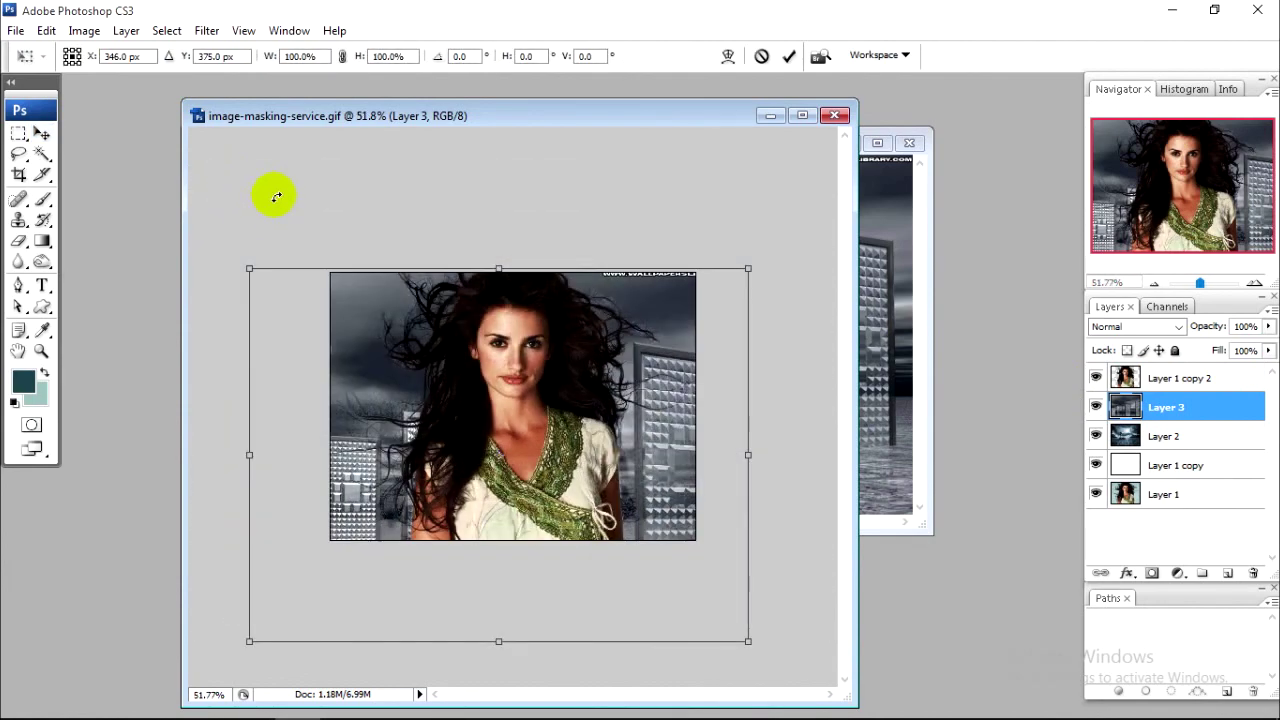
left_click_drag(250, 268, 330, 272)
left_click_drag(355, 409, 356, 350)
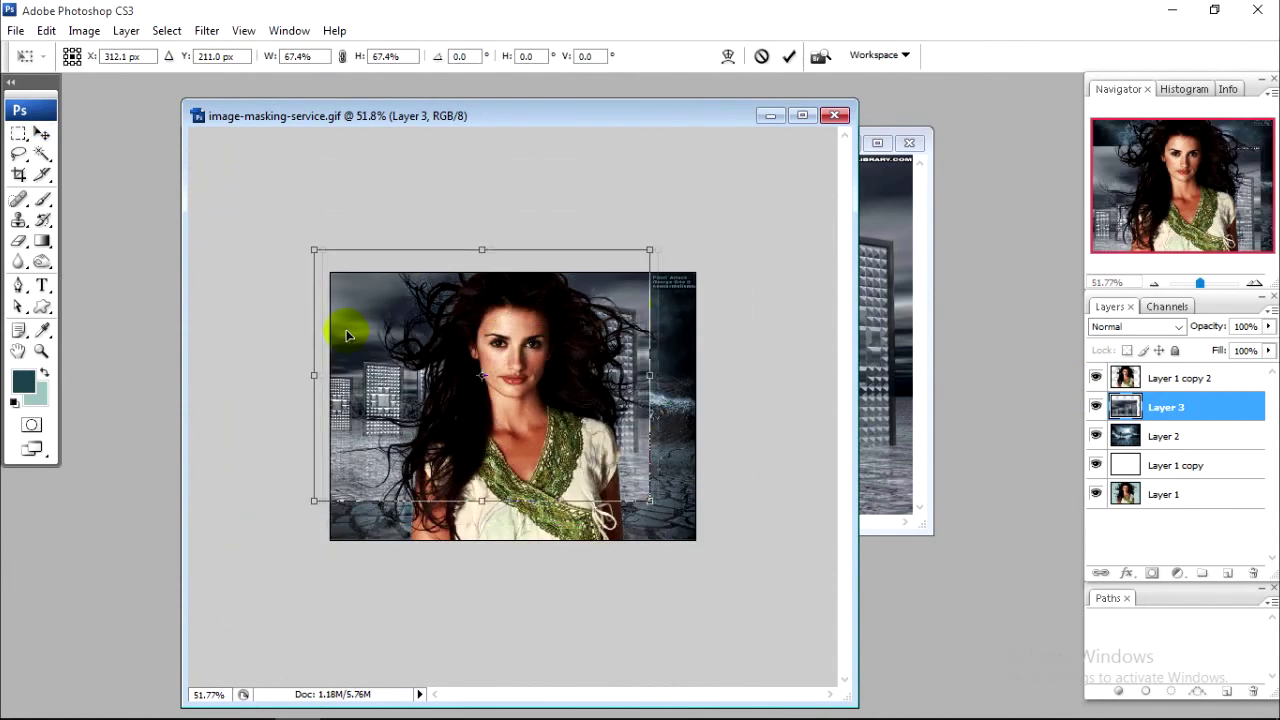
left_click_drag(665, 522, 694, 540)
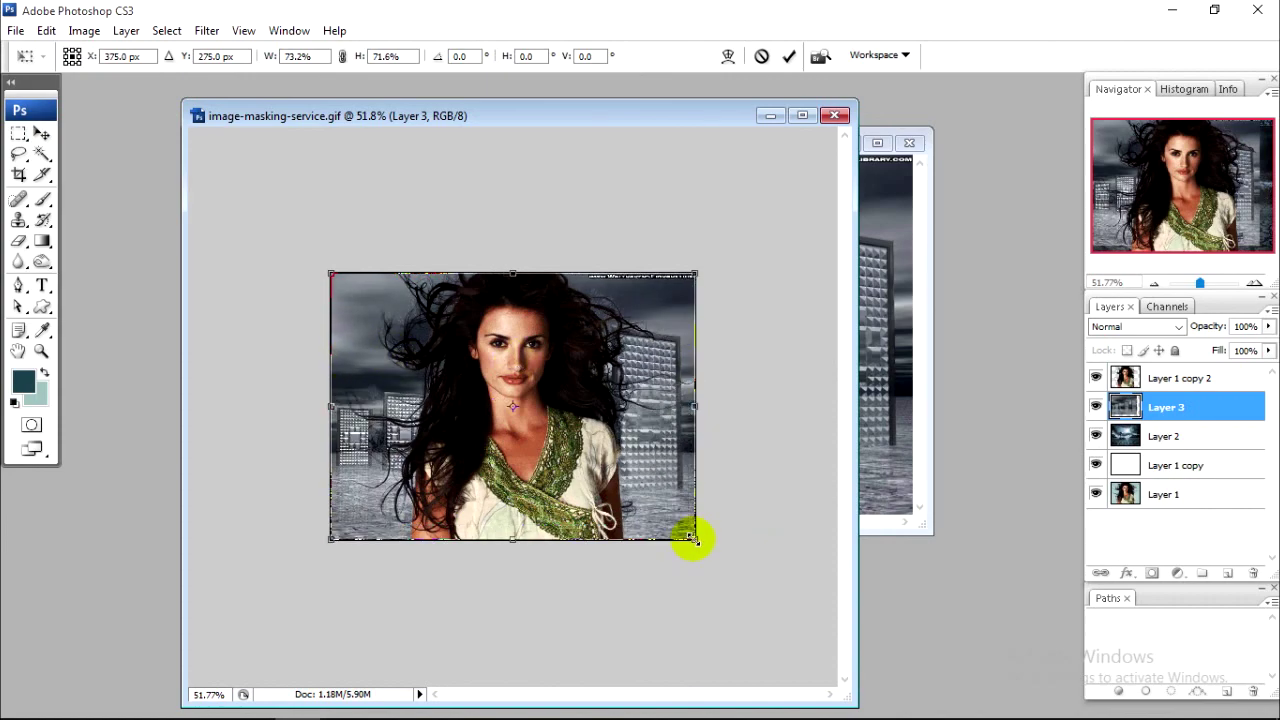
key("Return")
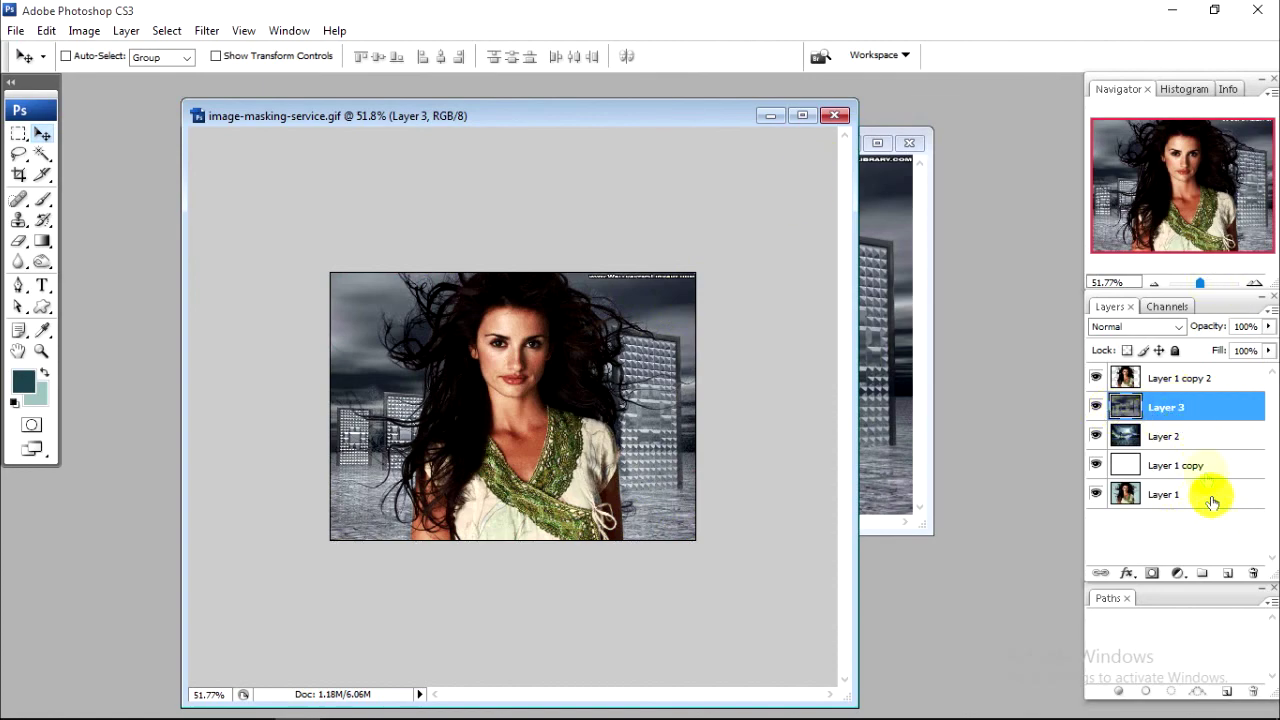
Delete the city-buildings Layer 3, zoom to check the stormy backdrop, and maximize the document window
mouse_move(1160, 407)
left_mouse_down()
mouse_move(1272, 551)
mouse_move(1257, 573)
left_mouse_up()
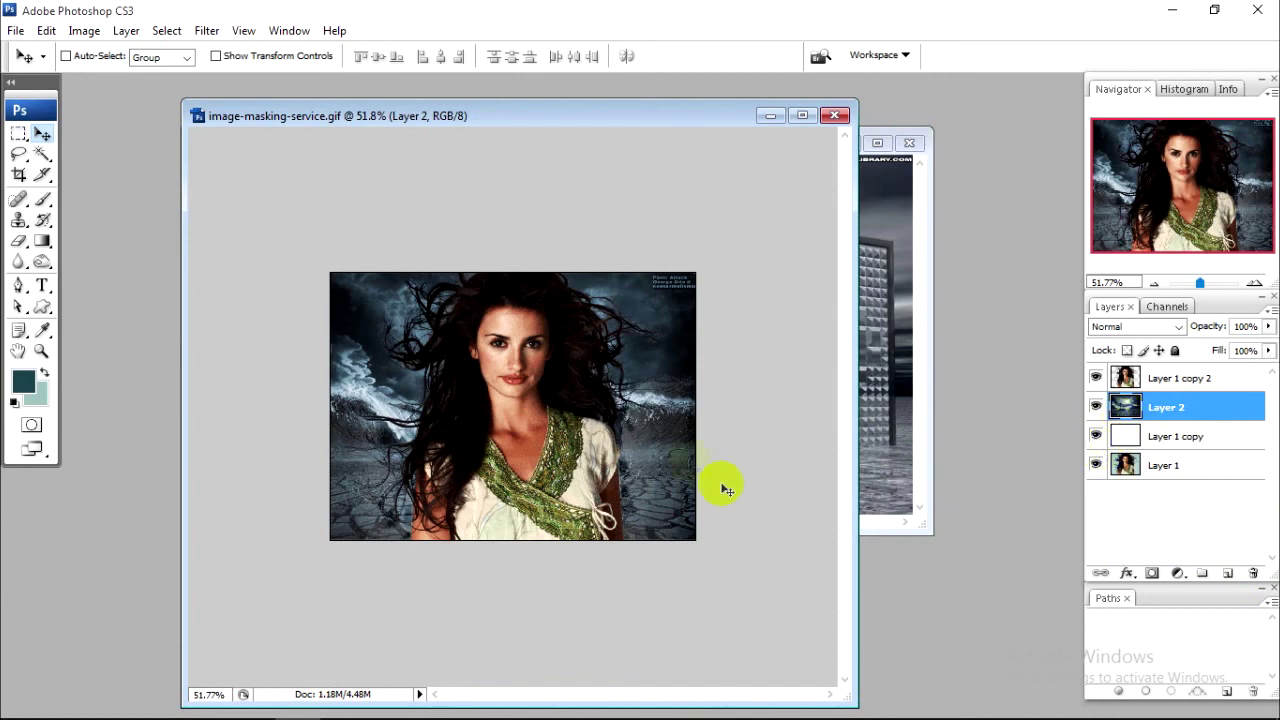
scroll(720, 440, "up", 1, "alt")
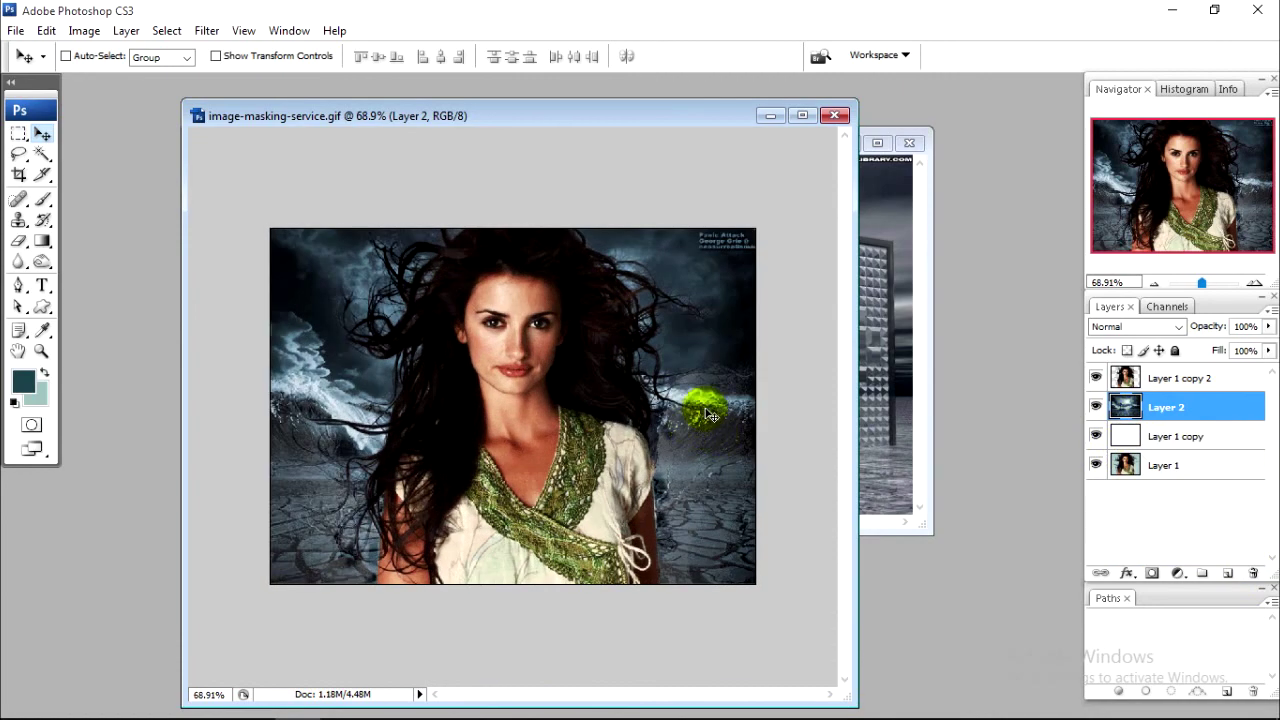
scroll(608, 410, "up", 2, "alt")
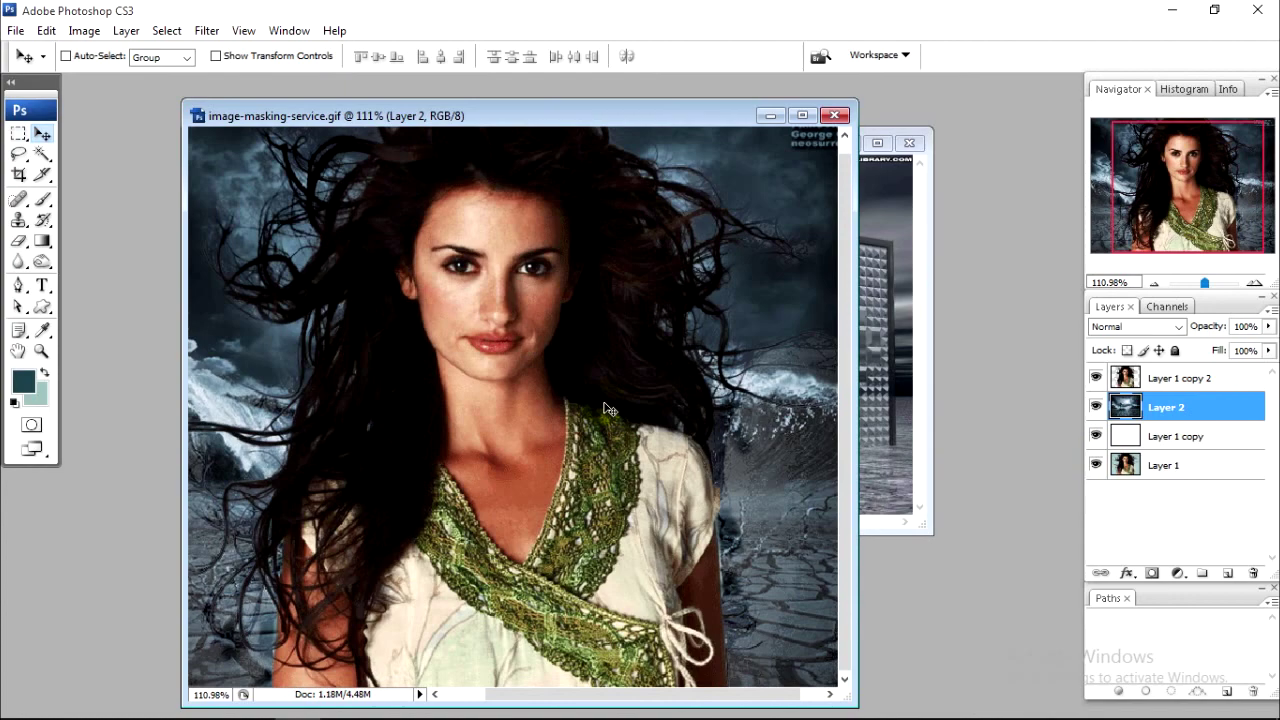
scroll(772, 430, "up", 1, "alt")
scroll(775, 434, "up", 1, "alt")
scroll(780, 438, "down", 1, "alt")
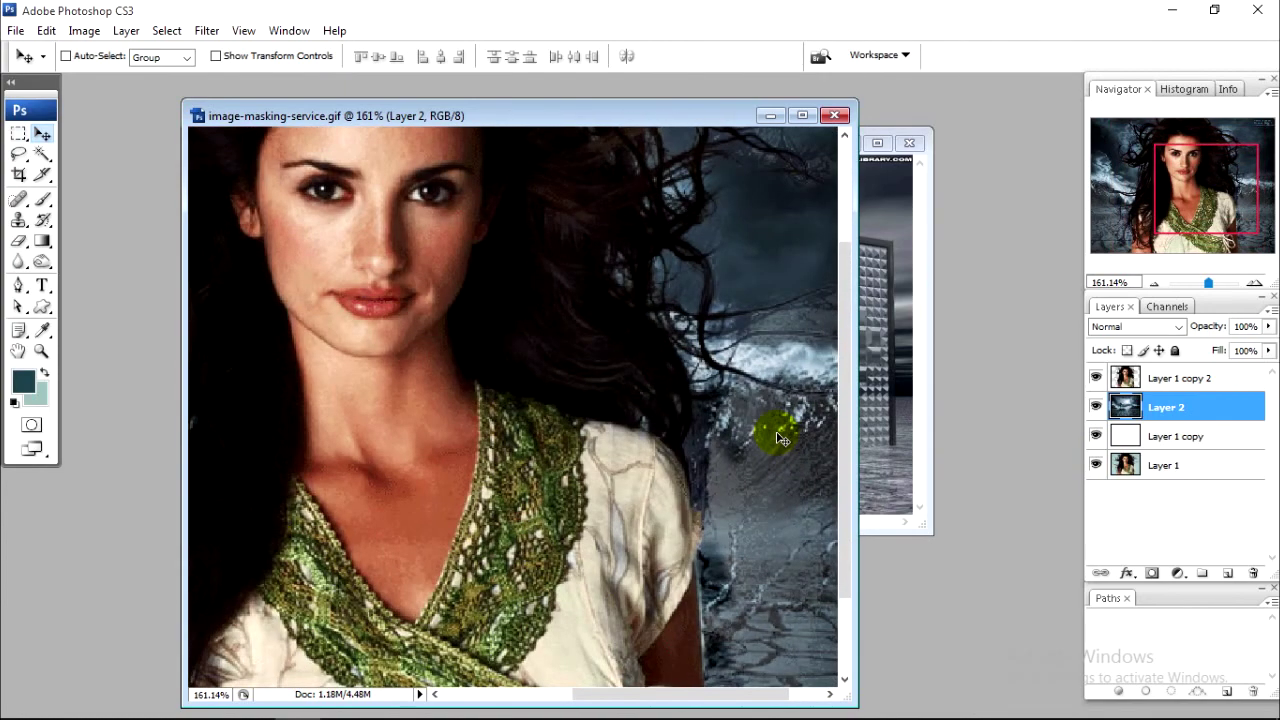
scroll(780, 438, "down", 2, "alt")
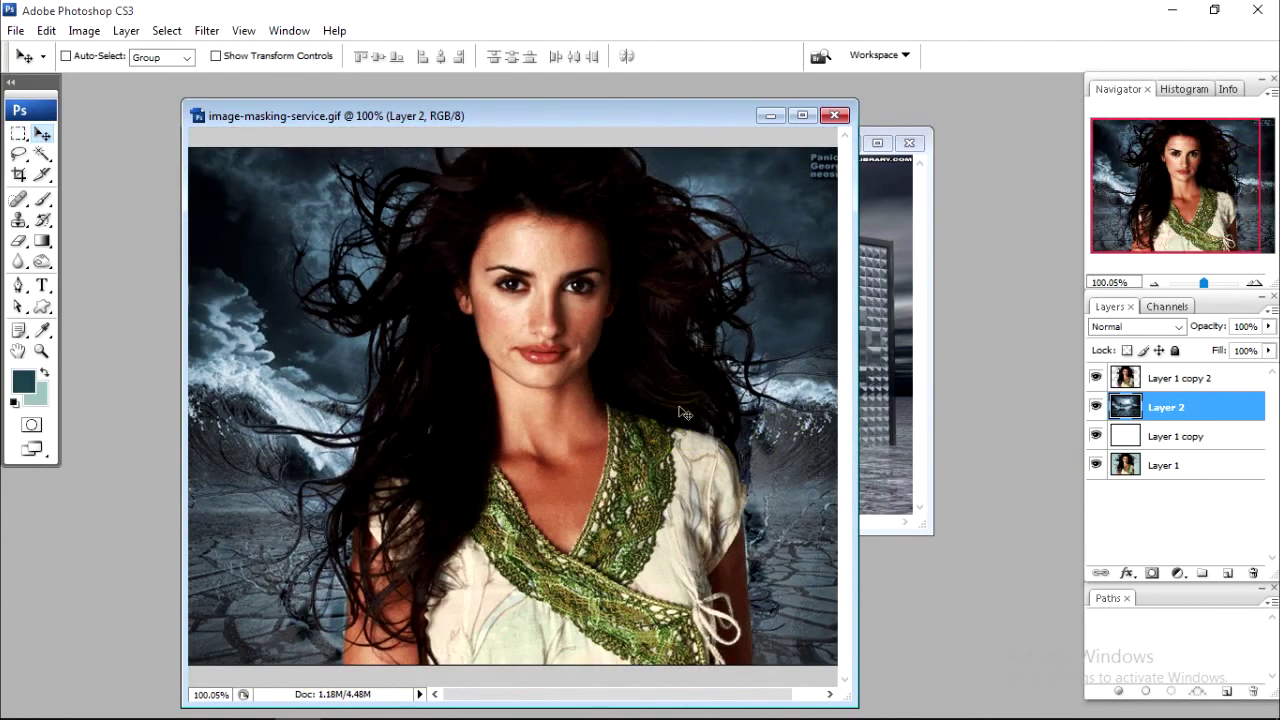
left_click(803, 115)
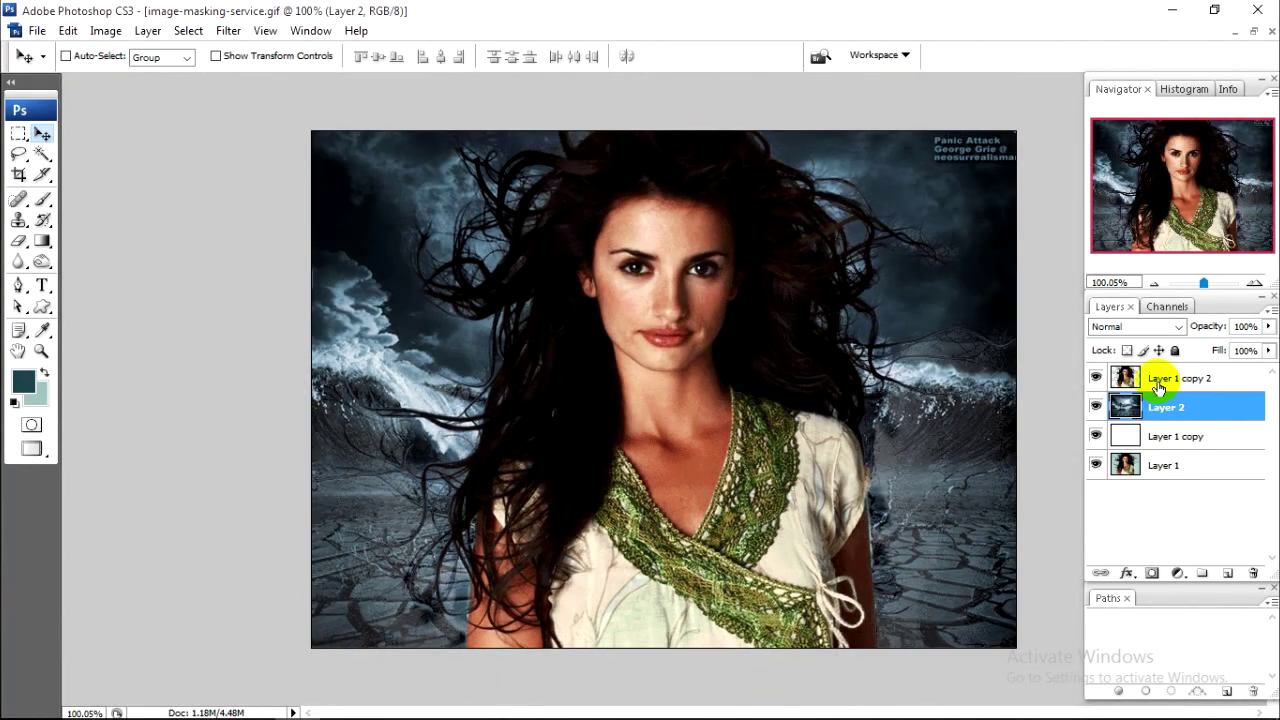
Select Layer 1 copy 2 with the Eraser Tool in full-screen view, undoing a trial stroke
left_click(1160, 380)
scroll(924, 457, "up", 1, "alt")
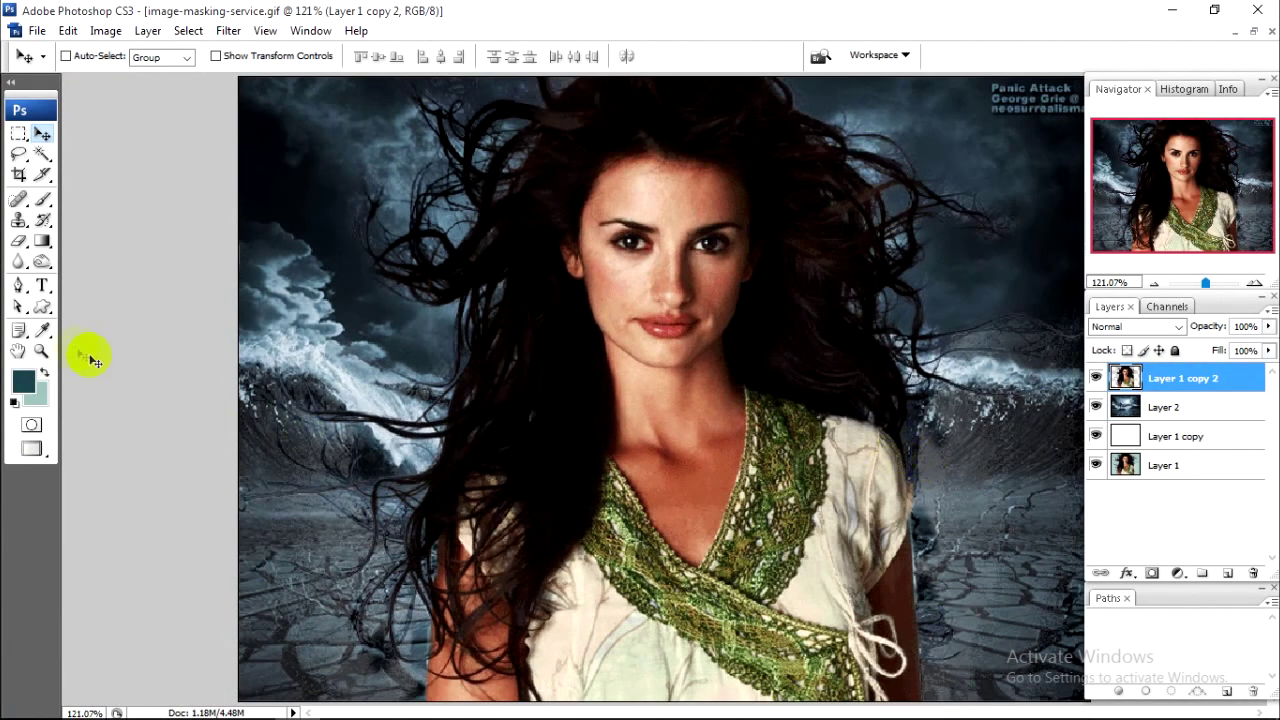
left_click(19, 243)
scroll(869, 385, "up", 1, "alt")
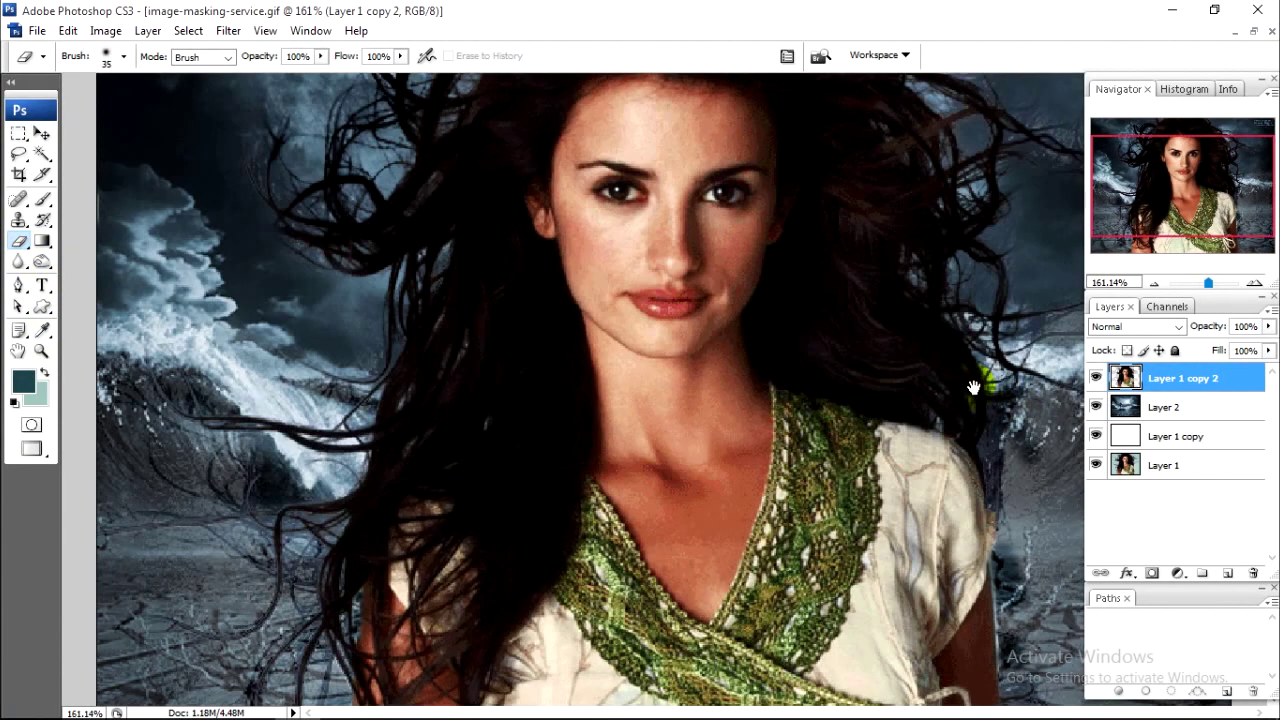
key("f")
scroll(714, 366, "up", 2, "alt")
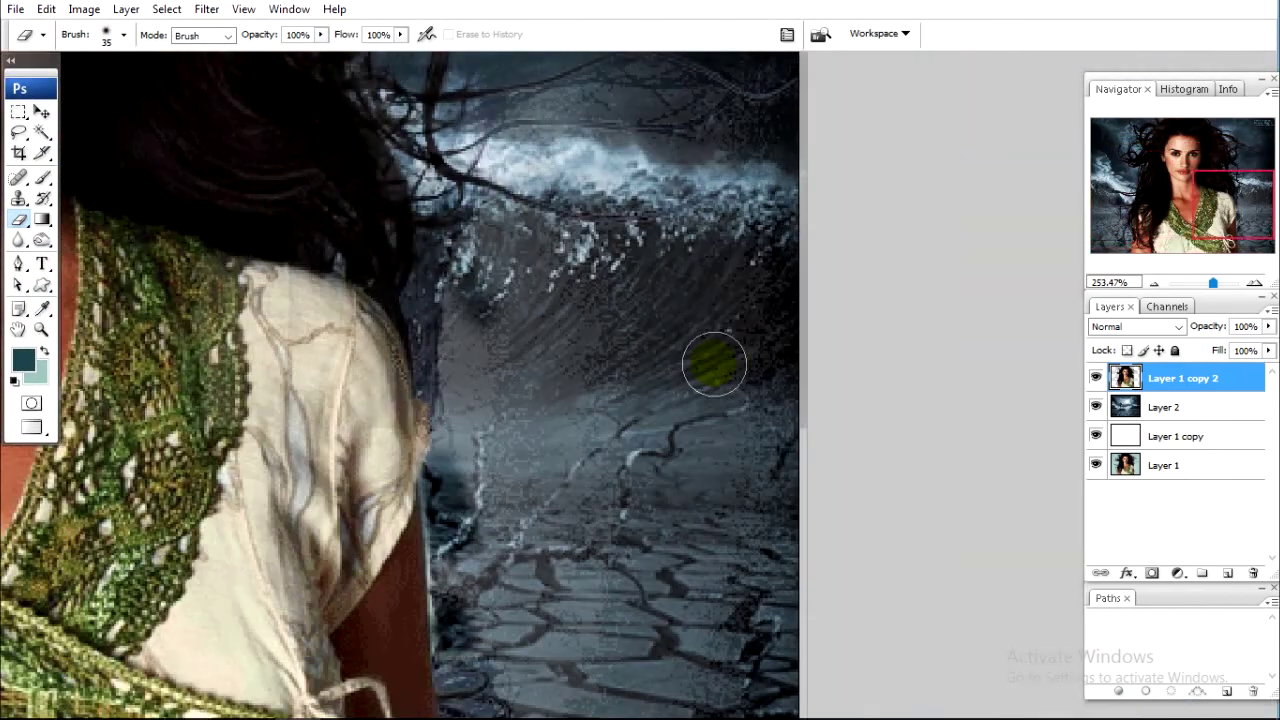
scroll(714, 366, "up", 1, "alt")
left_click_drag(629, 309, 620, 420)
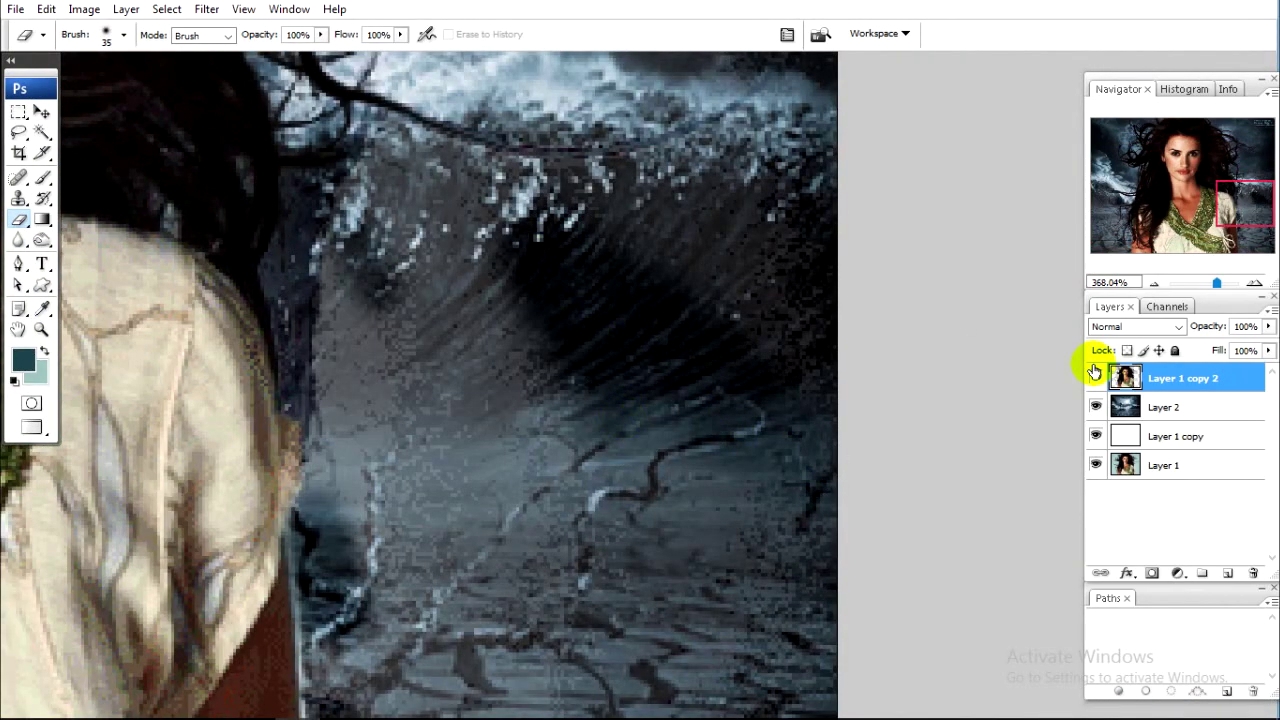
key("ctrl+z")
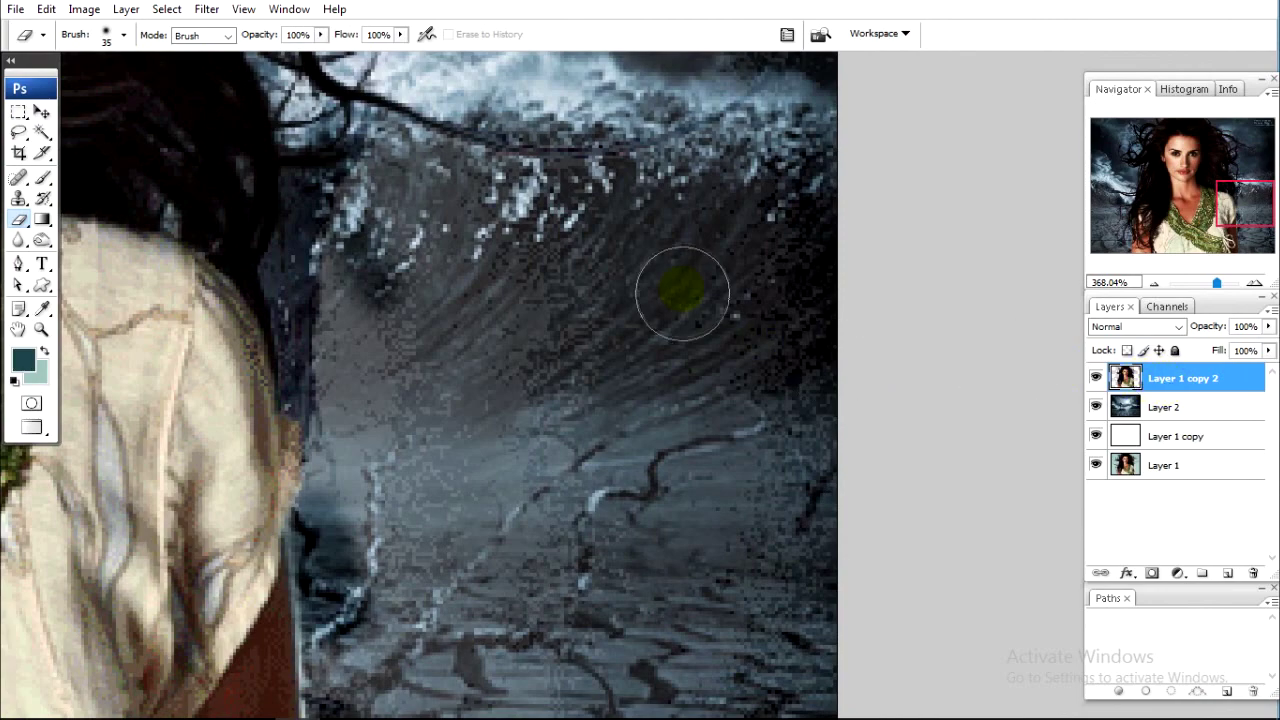
Erase leftover backdrop beside her right shoulder and over the cracked ground
scroll(682, 292, "down", 2, "alt")
scroll(777, 337, "down", 1, "alt")
mouse_move(593, 401)
left_mouse_down()
mouse_move(523, 297)
mouse_move(549, 407)
mouse_move(466, 360)
mouse_move(509, 466)
mouse_move(600, 463)
mouse_move(469, 545)
mouse_move(514, 523)
mouse_move(486, 466)
mouse_move(623, 514)
mouse_move(668, 680)
mouse_move(661, 653)
left_mouse_up()
mouse_move(664, 546)
left_mouse_down()
mouse_move(657, 614)
mouse_move(571, 620)
mouse_move(500, 563)
mouse_move(510, 650)
left_mouse_up()
Enlarge the eraser to 70 and erase remaining backdrop around the wave, sky and ground
key("bracketright")
key("bracketright")
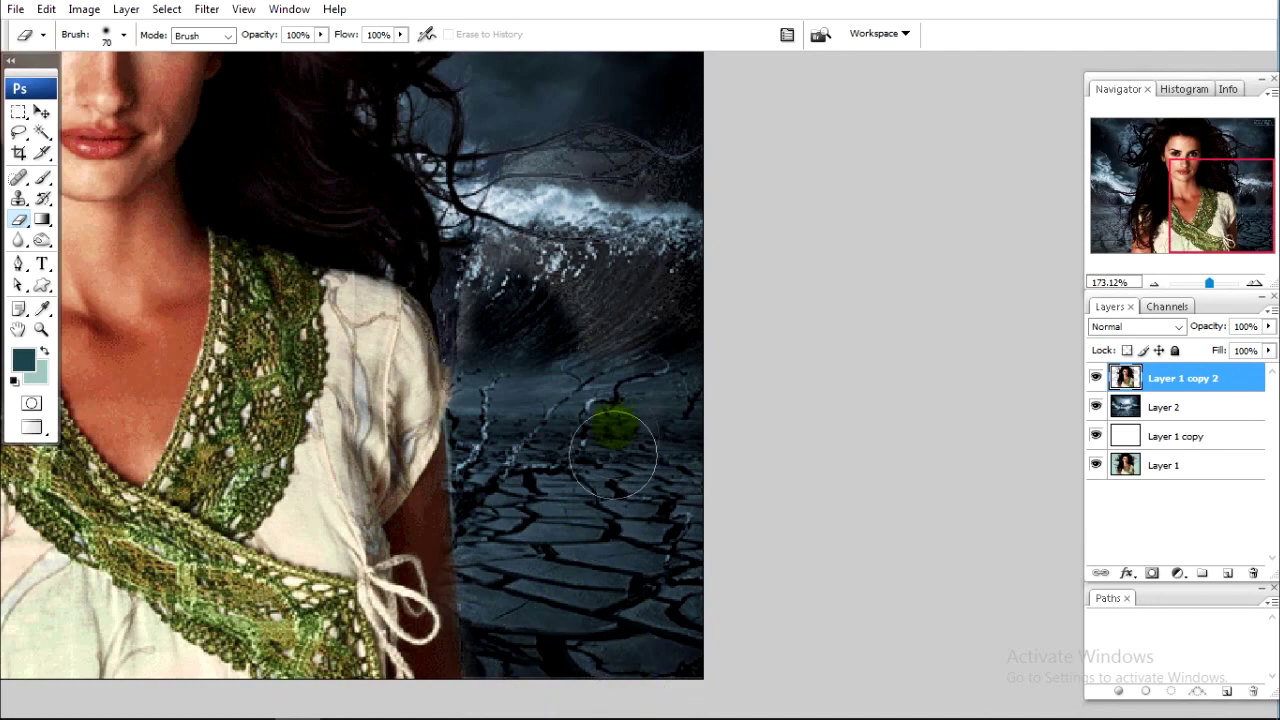
left_click_drag(608, 420, 651, 628)
mouse_move(553, 565)
left_mouse_down()
mouse_move(720, 586)
mouse_move(766, 514)
mouse_move(691, 457)
mouse_move(583, 462)
mouse_move(703, 453)
left_mouse_up()
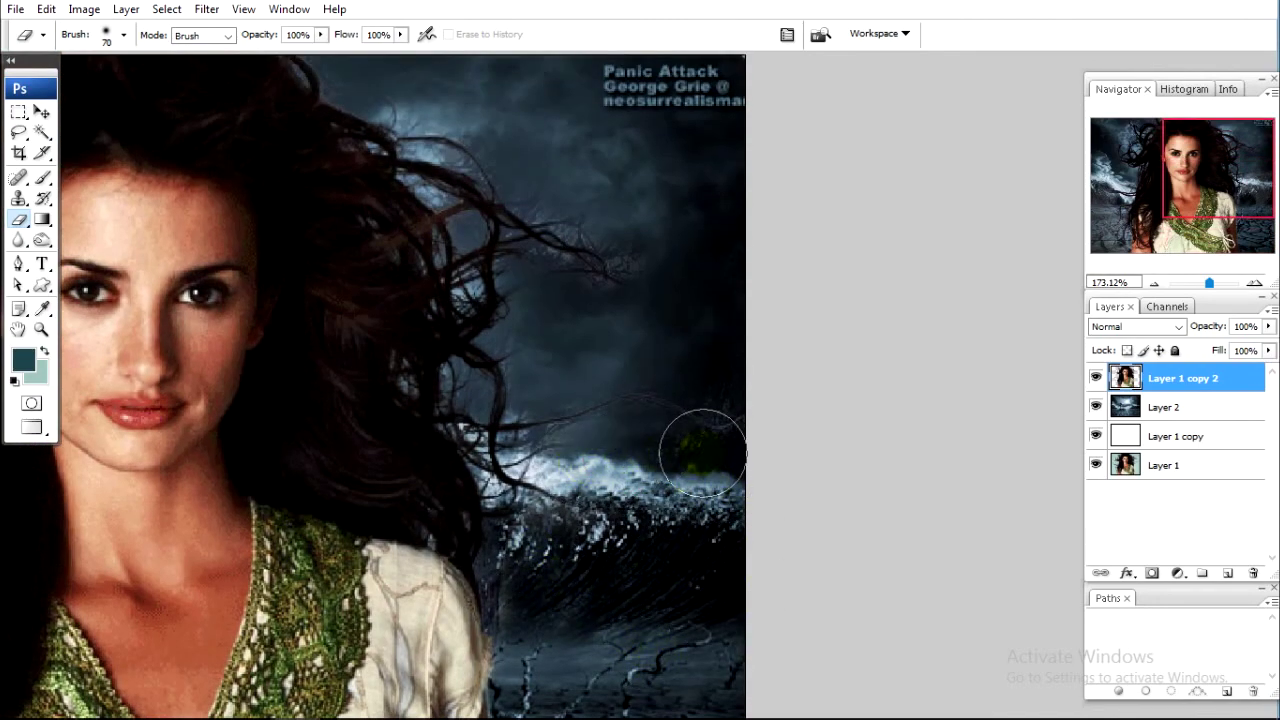
mouse_move(721, 361)
left_mouse_down()
mouse_move(621, 343)
mouse_move(706, 442)
left_mouse_up()
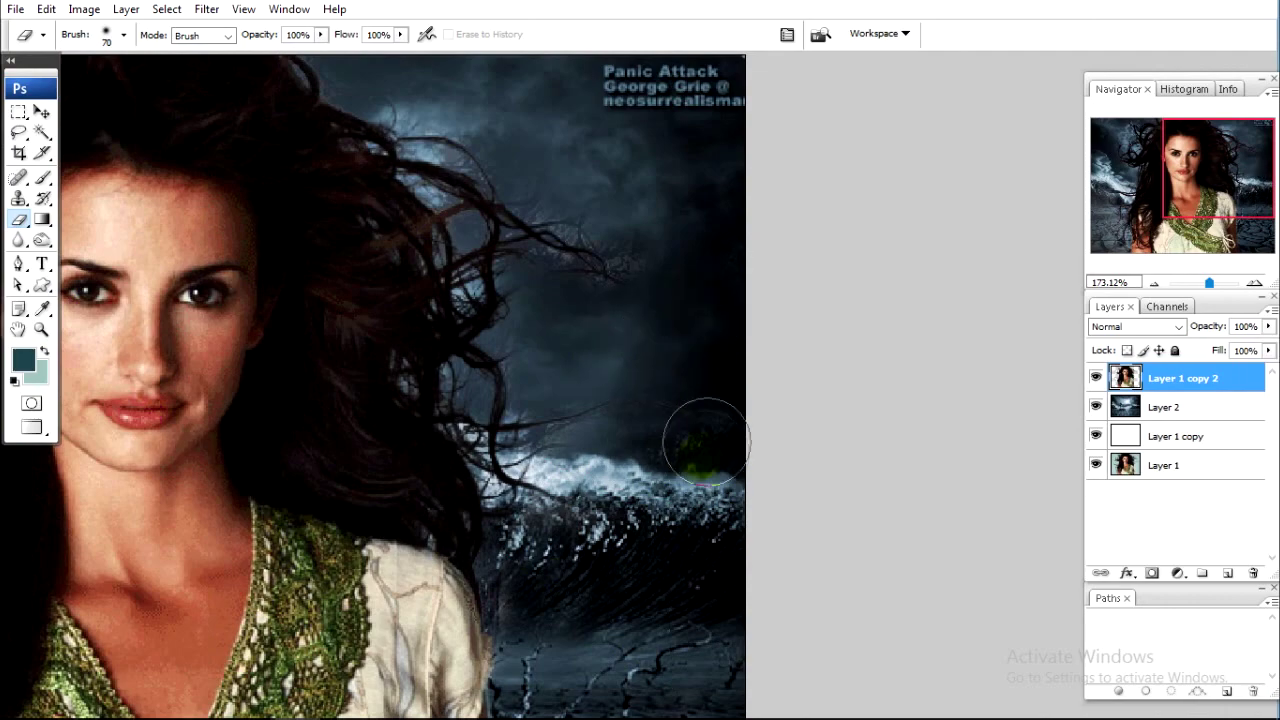
left_click_drag(557, 577, 604, 590)
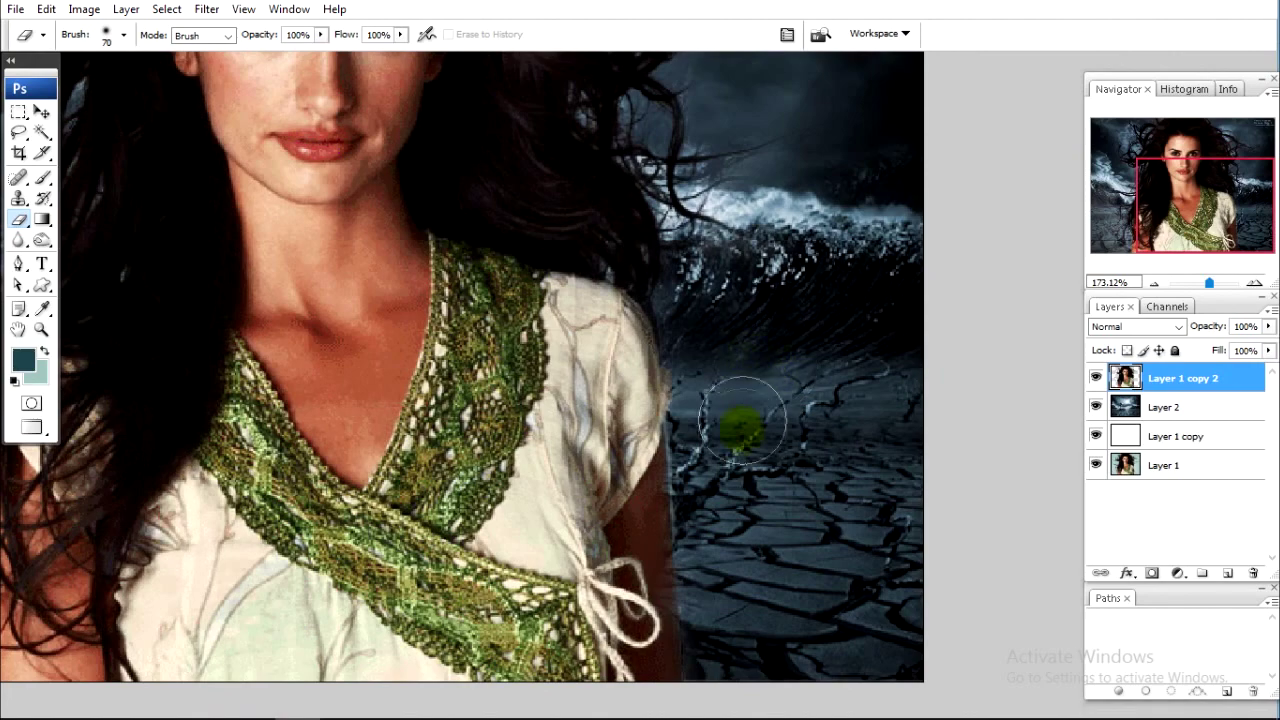
left_click_drag(711, 354, 804, 575)
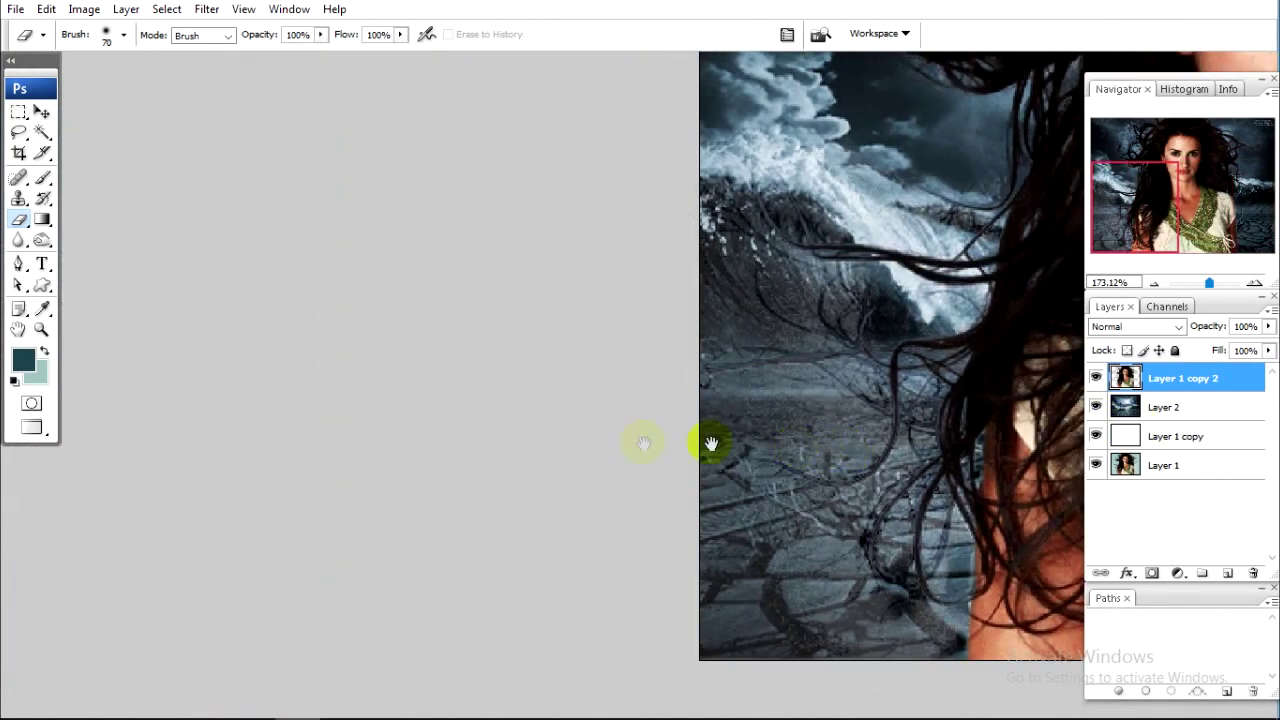
left_click_drag(709, 443, 753, 342)
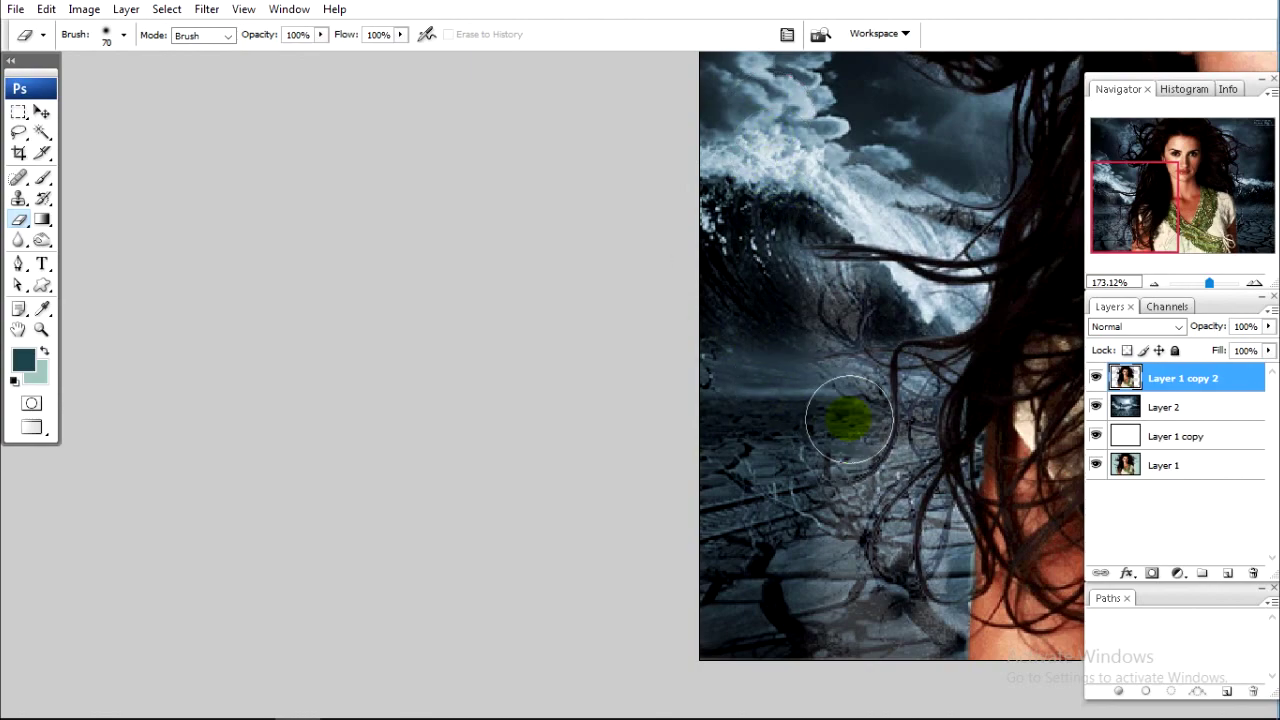
left_click_drag(753, 342, 789, 500)
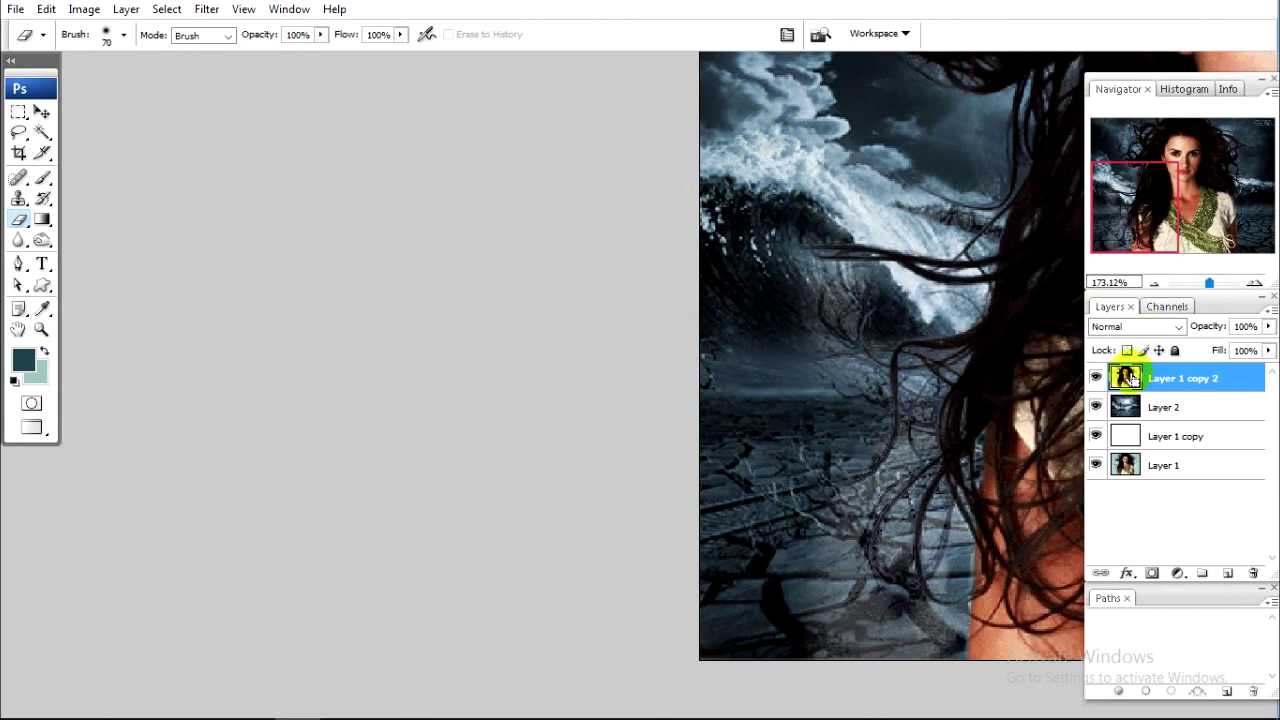
Load Layer 1 copy 2's outline as a selection, invert it, and erase backdrop around the left hair
left_click(1125, 377, "ctrl")
left_click_drag(914, 446, 657, 400)
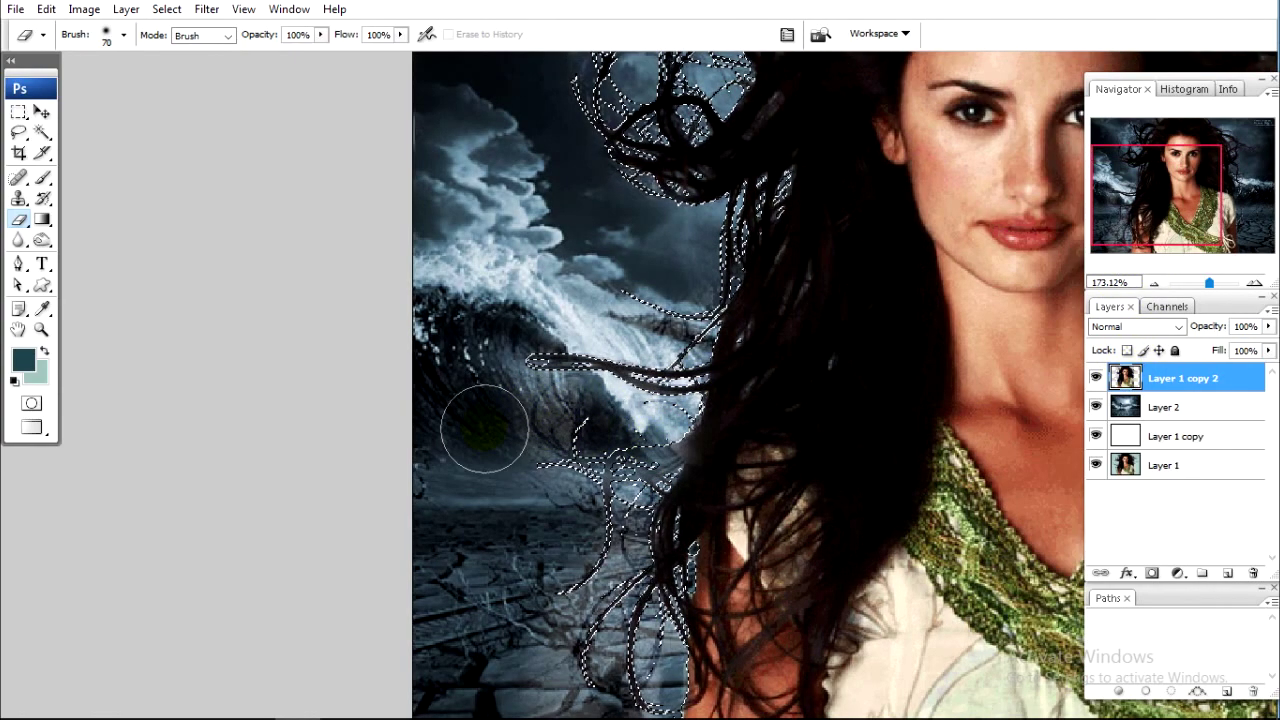
left_click_drag(545, 420, 670, 465)
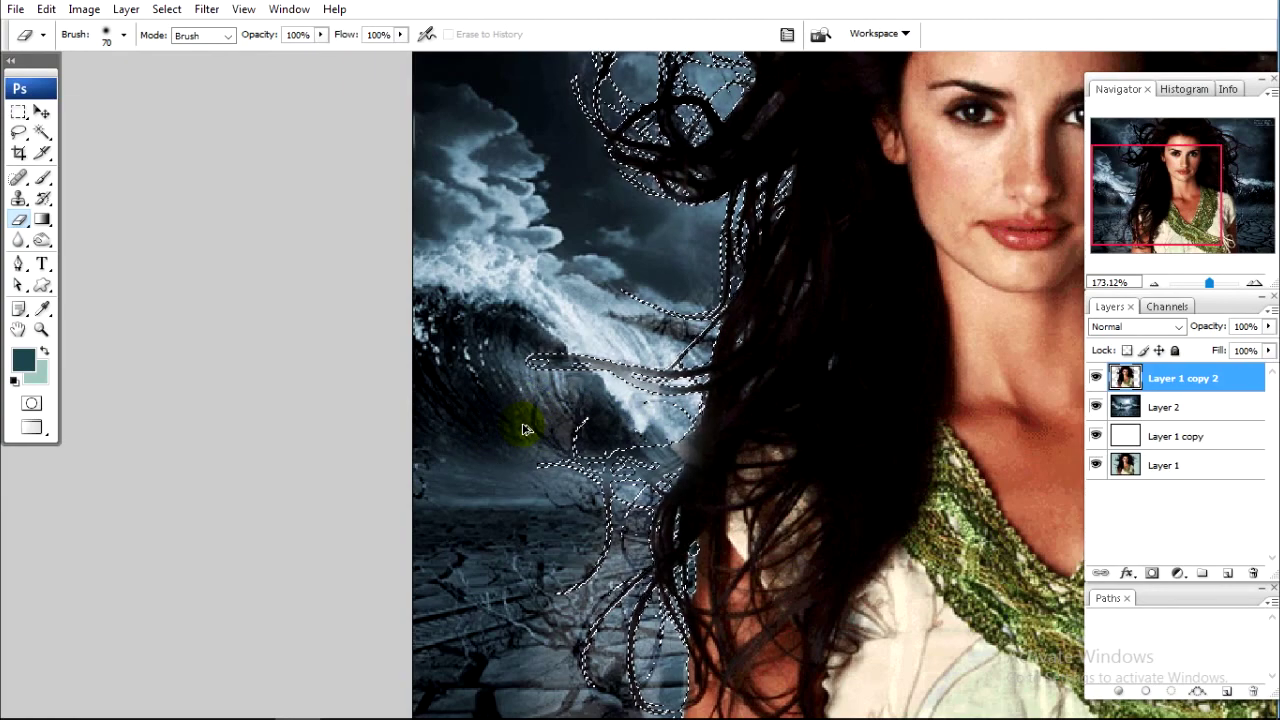
key("ctrl+shift+i")
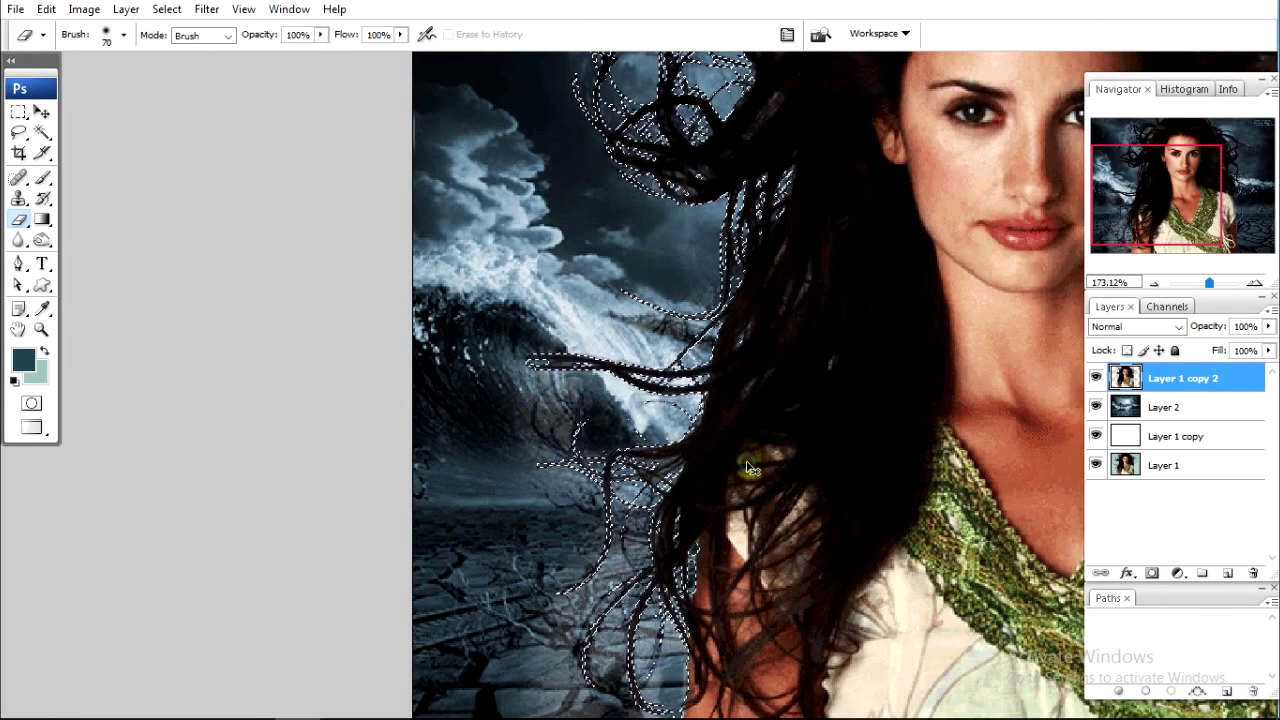
mouse_move(670, 465)
left_mouse_down()
mouse_move(748, 463)
mouse_move(557, 523)
mouse_move(466, 329)
mouse_move(494, 471)
mouse_move(548, 432)
mouse_move(586, 434)
mouse_move(491, 206)
mouse_move(540, 447)
mouse_move(614, 286)
left_mouse_up()
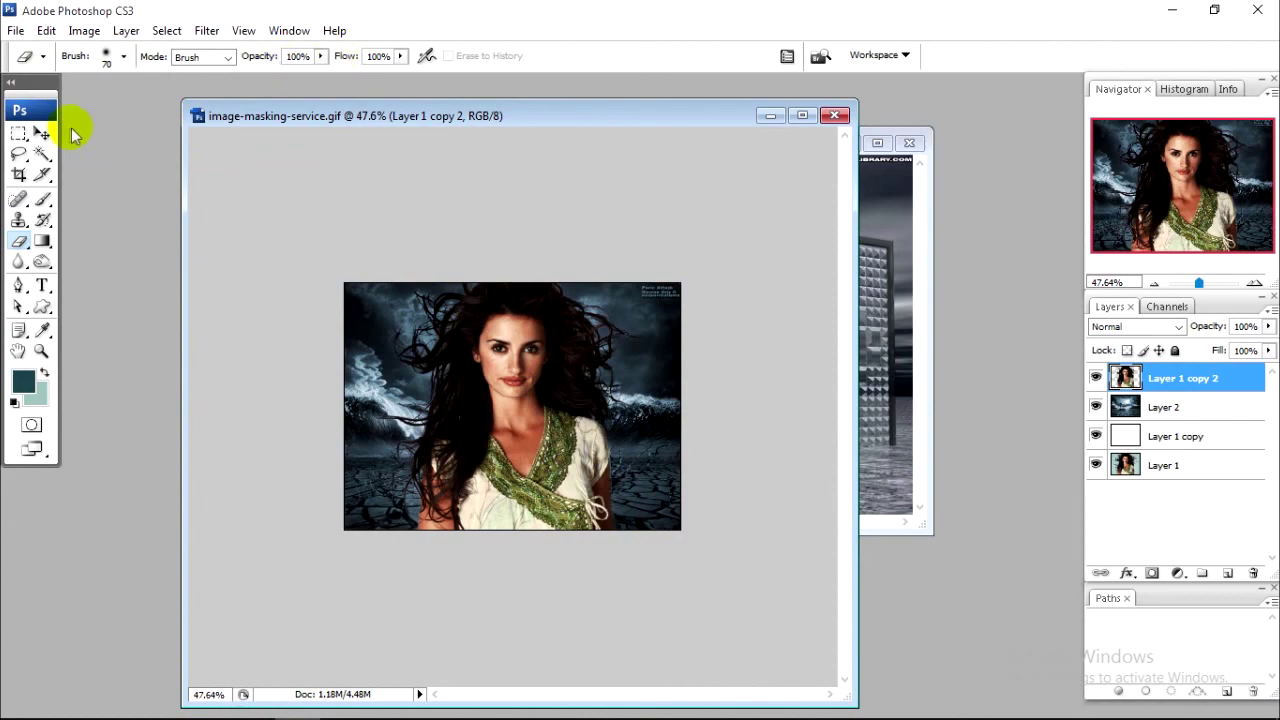
With the Move Tool, drag the composite window aside to reveal 3d-wallpaper.jpg
left_click(42, 133)
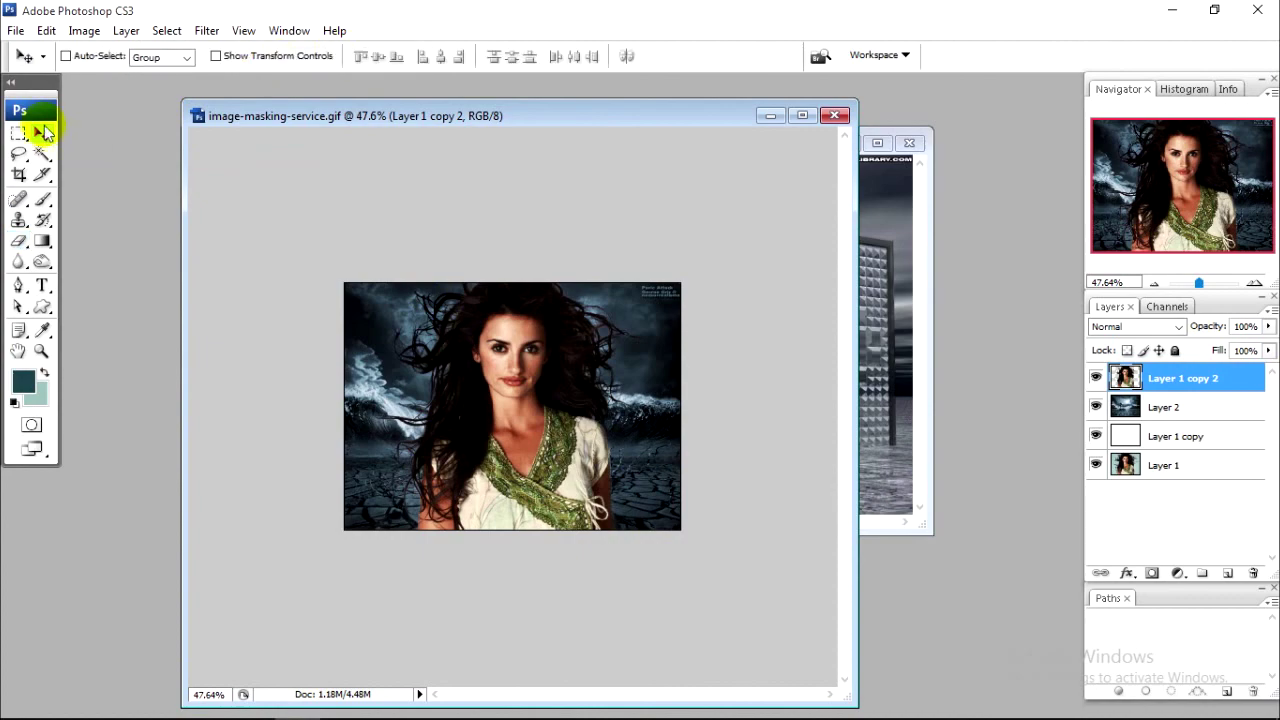
mouse_move(428, 117)
left_mouse_down()
mouse_move(657, 250)
mouse_move(415, 238)
left_mouse_up()
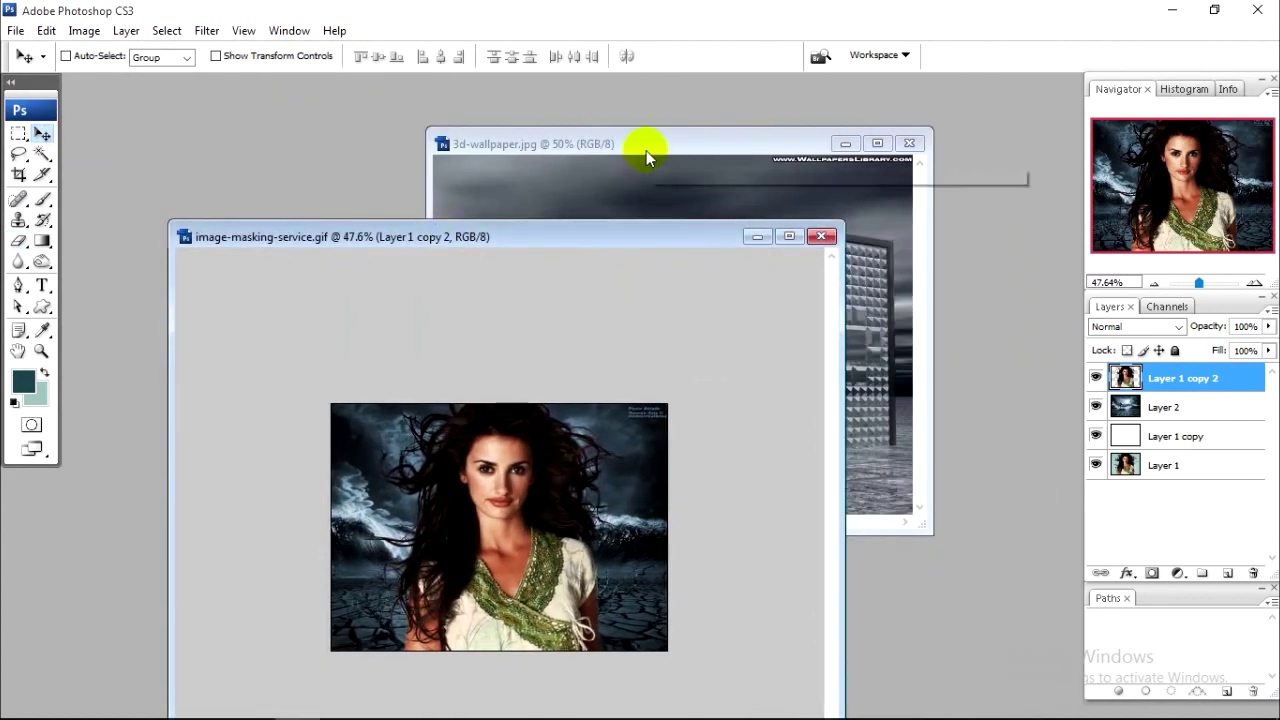